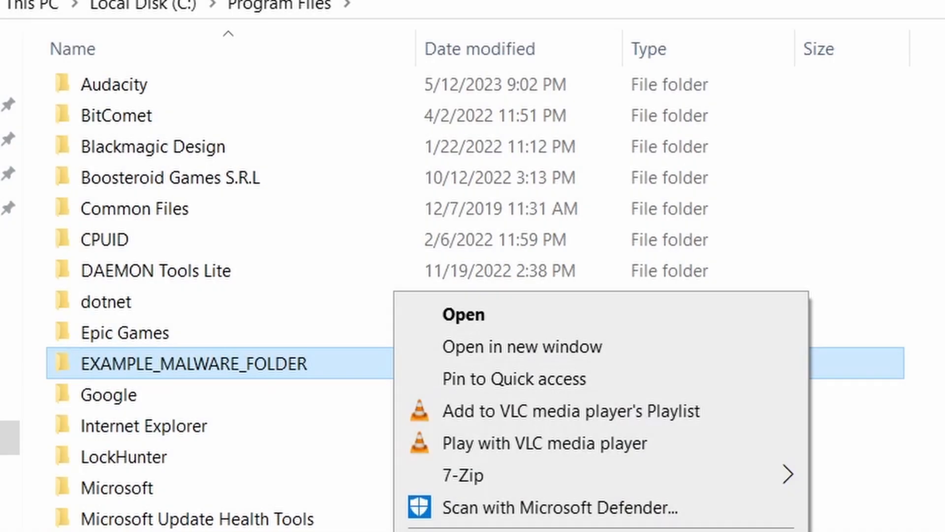
- Try to delete EXAMPLE_MALWARE_FOLDER from Program Files and retry the deletion
{"action": "key", "text": "Delete"}
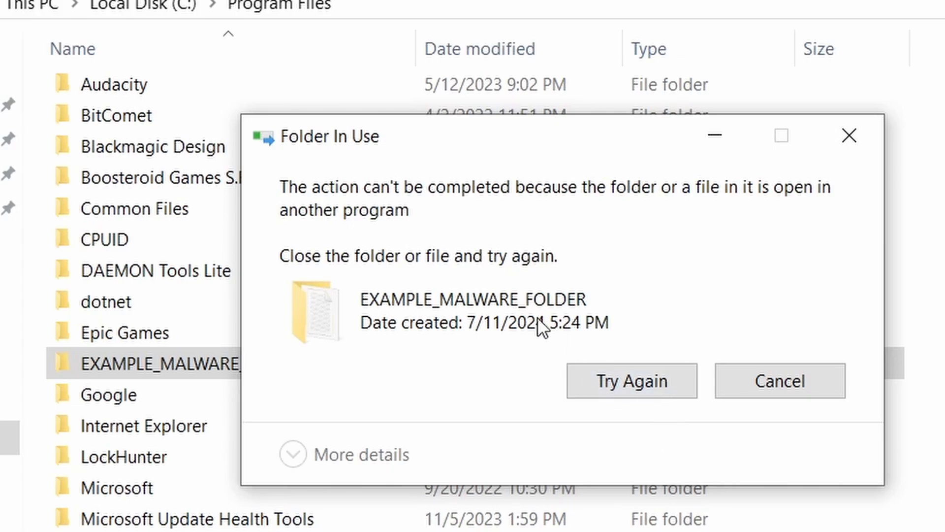
{"action": "left_click", "coordinate": [621, 386]}
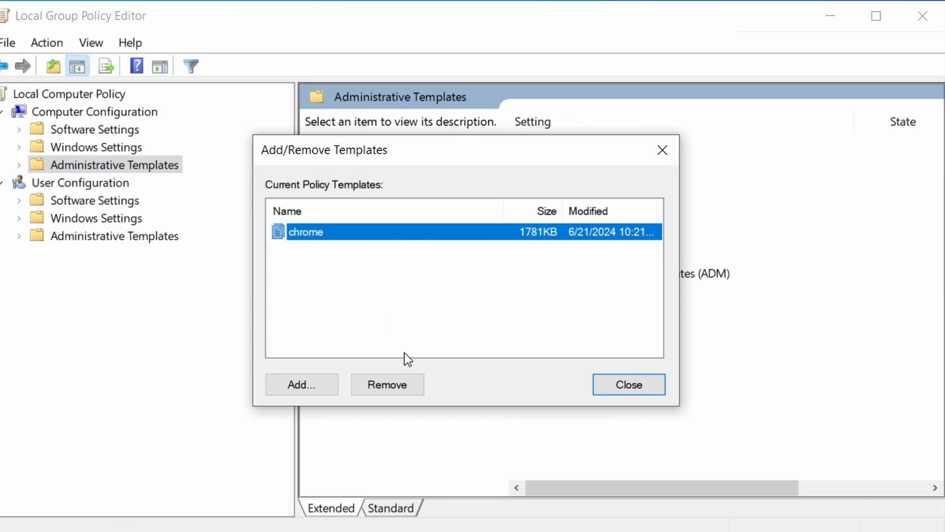
- Remove the chrome policy template from Administrative Templates in the Local Group Policy Editor and close the template list
{"action": "left_click", "coordinate": [397, 385]}
{"action": "left_click", "coordinate": [655, 384]}
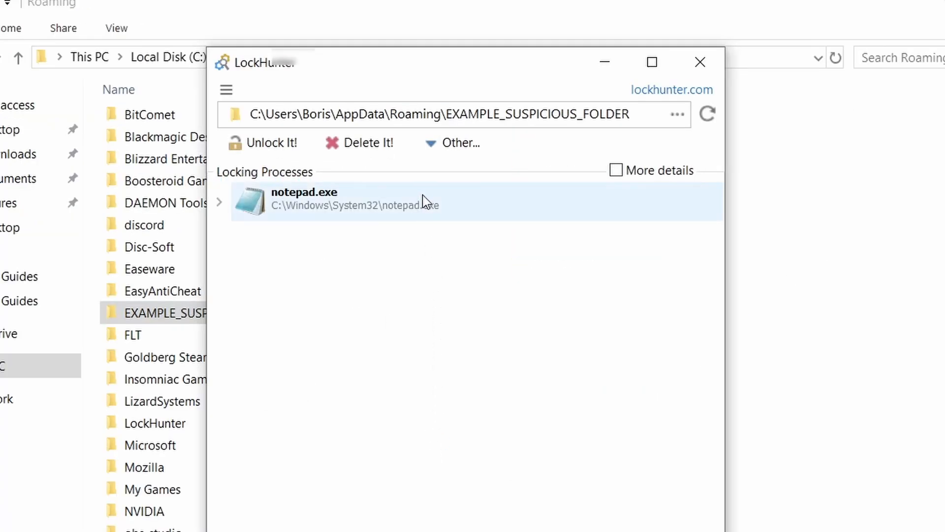
- Delete the locked EXAMPLE_SUSPICIOUS_FOLDER in AppData\Roaming with LockHunter
{"action": "left_click", "coordinate": [386, 145]}
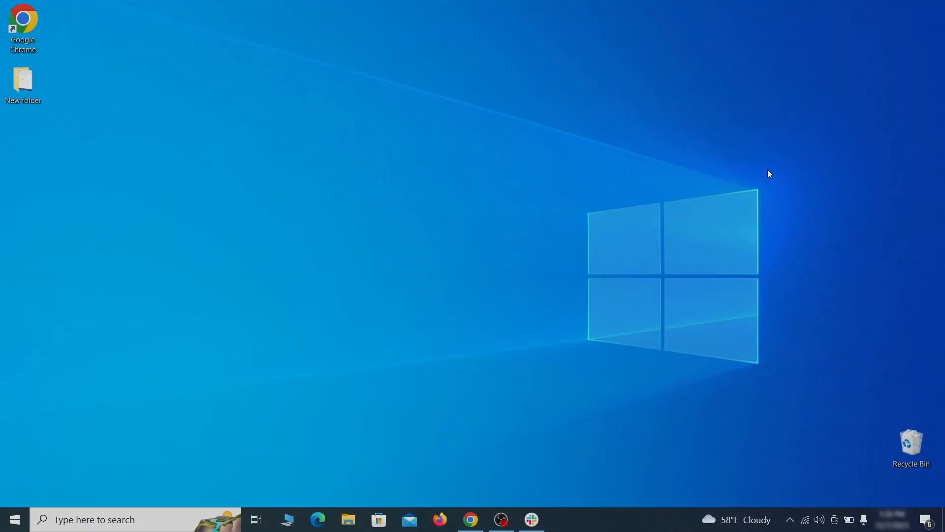
- Open the Apps & features settings and sort the installed apps by install date
{"action": "key", "text": "super"}
{"action": "type", "text": "apps & "}
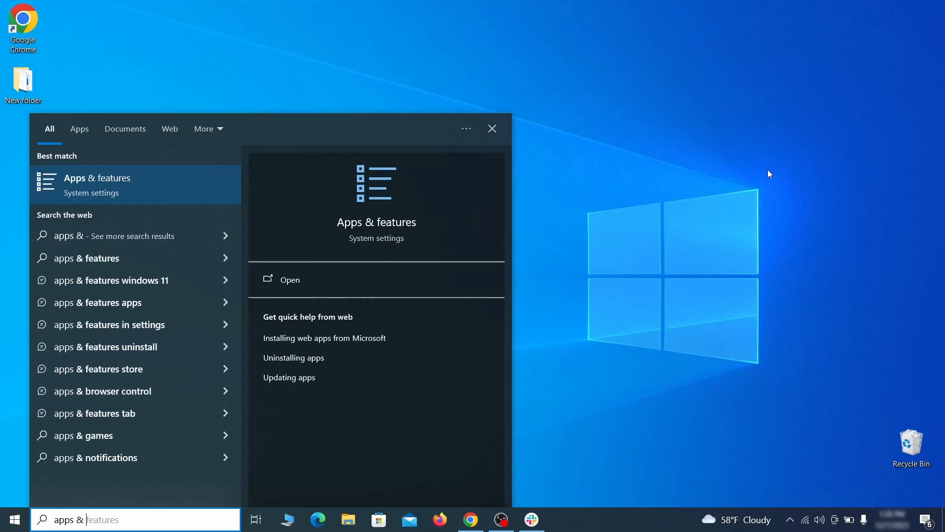
{"action": "type", "text": "features"}
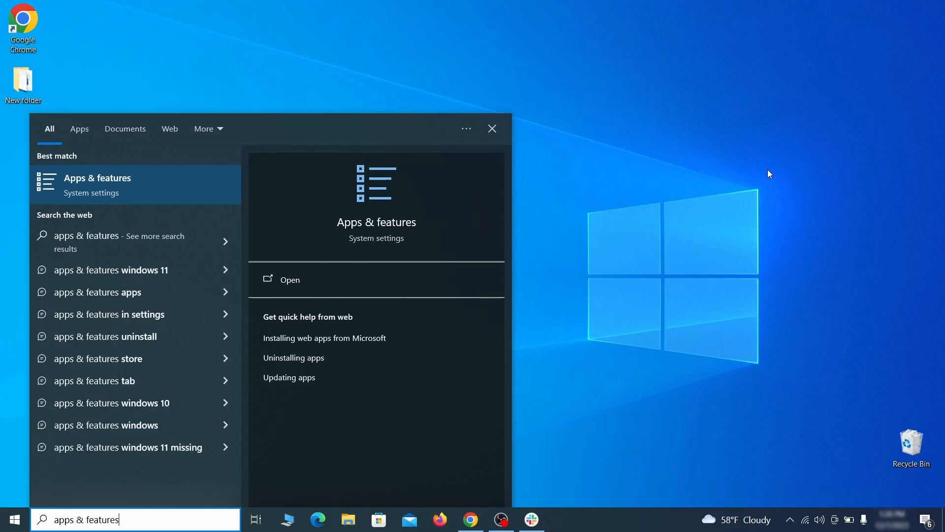
{"action": "key", "text": "Return"}
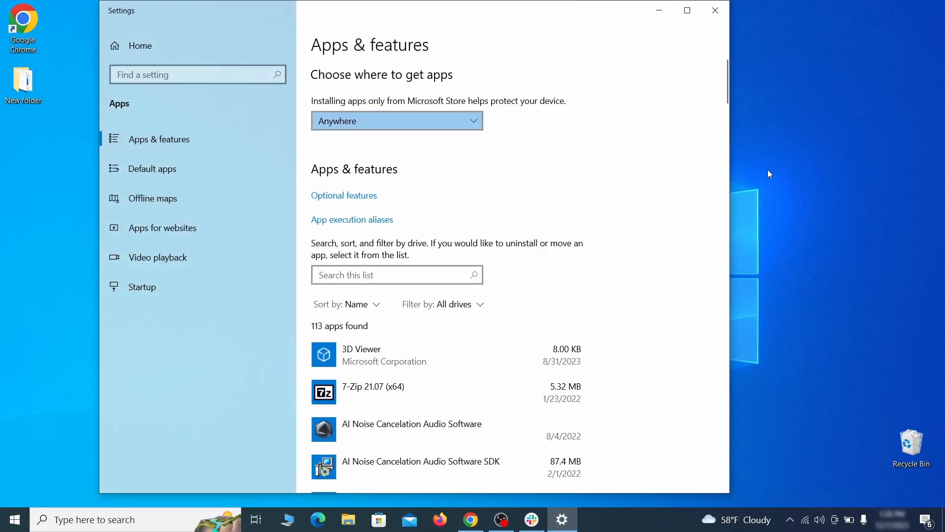
{"action": "left_click", "coordinate": [371, 304]}
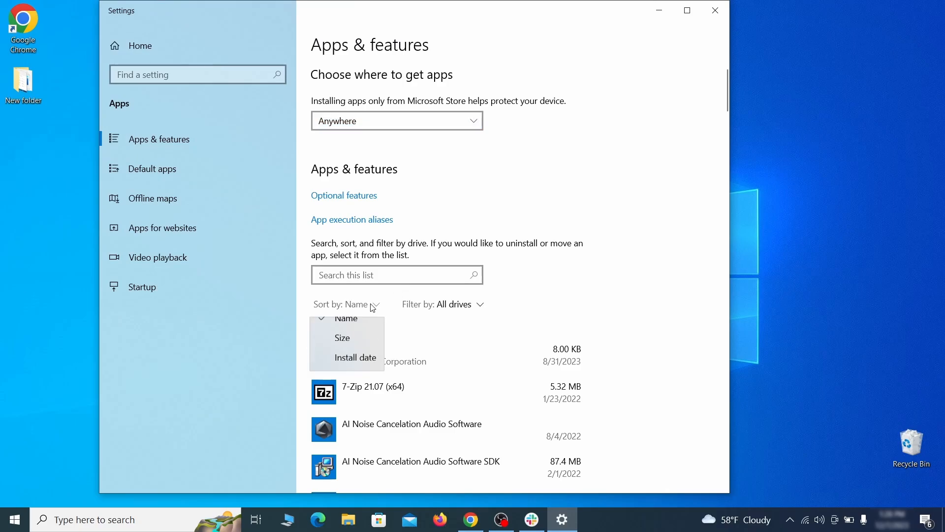
{"action": "left_click", "coordinate": [363, 372]}
{"action": "scroll", "coordinate": [506, 329], "scroll_direction": "down", "scroll_amount": 2}
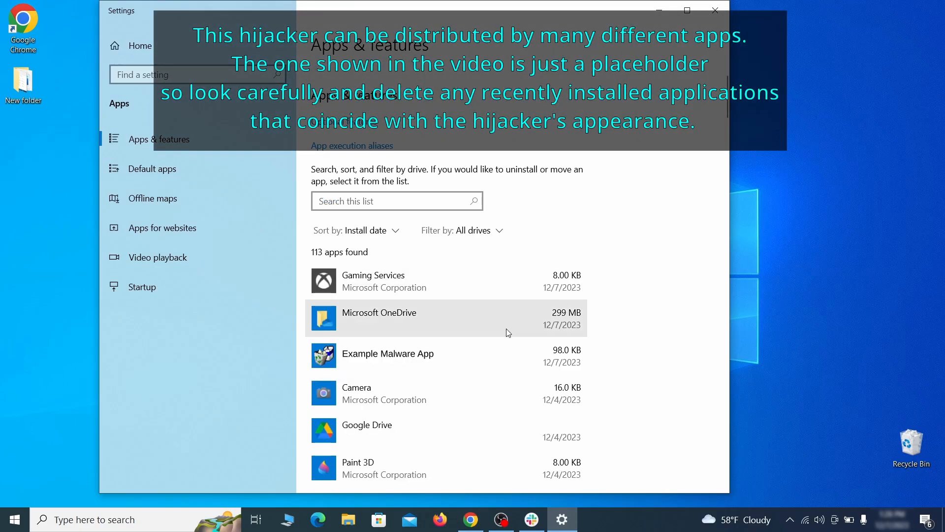
- Uninstall Example Malware App and close the Settings window
{"action": "left_click", "coordinate": [482, 352]}
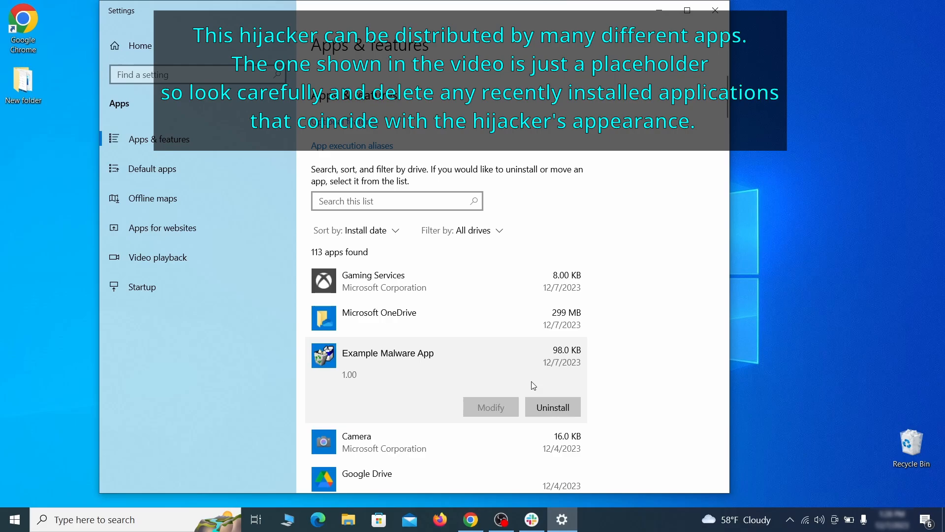
{"action": "left_click", "coordinate": [565, 405]}
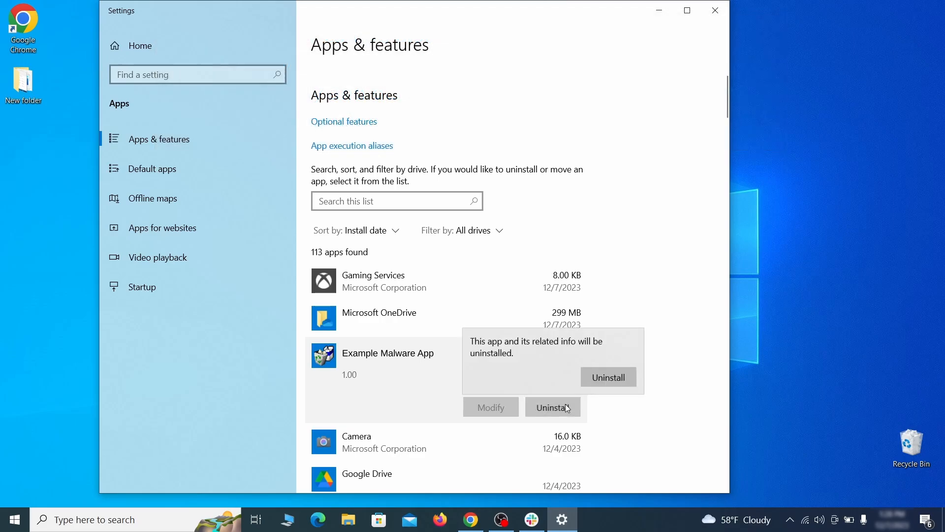
{"action": "left_click", "coordinate": [626, 377]}
{"action": "left_click", "coordinate": [561, 375]}
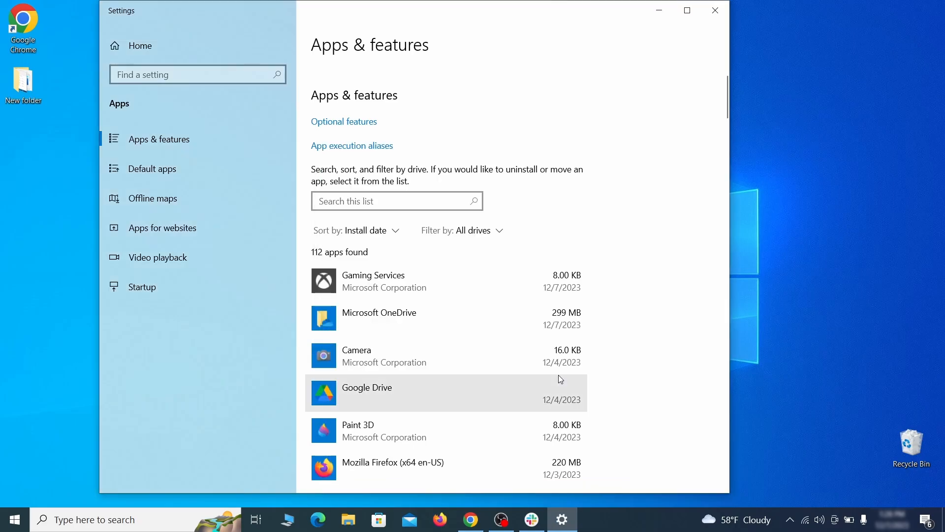
{"action": "left_click", "coordinate": [726, 15]}
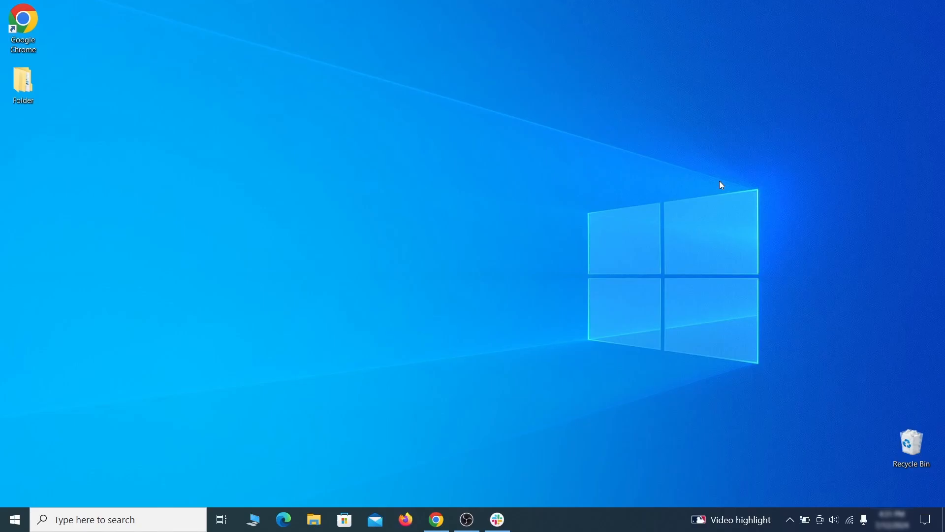
- Open the folder options and apply the setting to show hidden files, folders, and drives
{"action": "left_click", "coordinate": [20, 519]}
{"action": "type", "text": "folder options"}
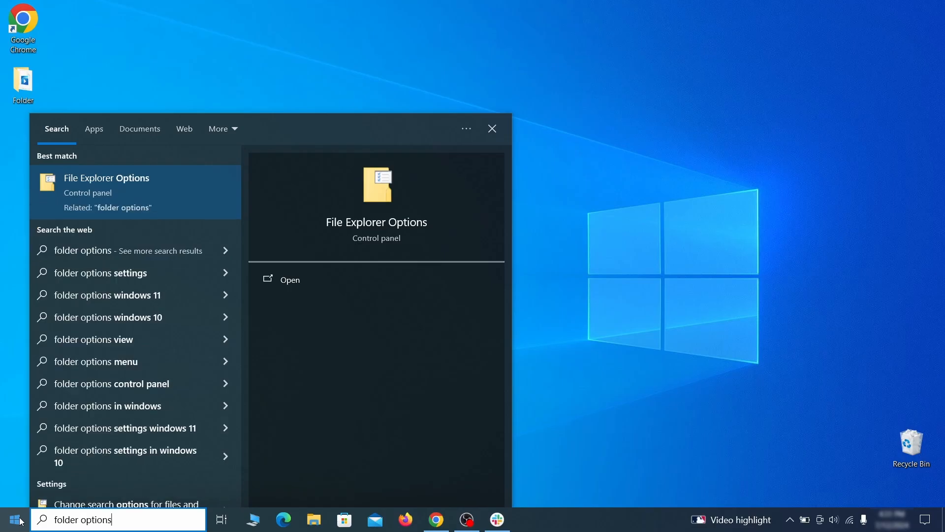
{"action": "key", "text": "Return"}
{"action": "left_click", "coordinate": [185, 120]}
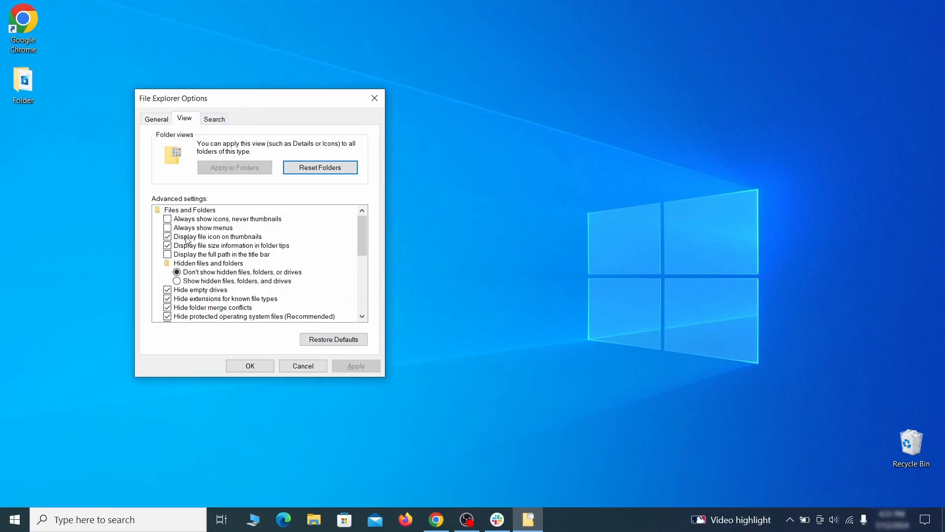
{"action": "left_click", "coordinate": [177, 281]}
{"action": "left_click", "coordinate": [357, 366]}
{"action": "left_click", "coordinate": [251, 366]}
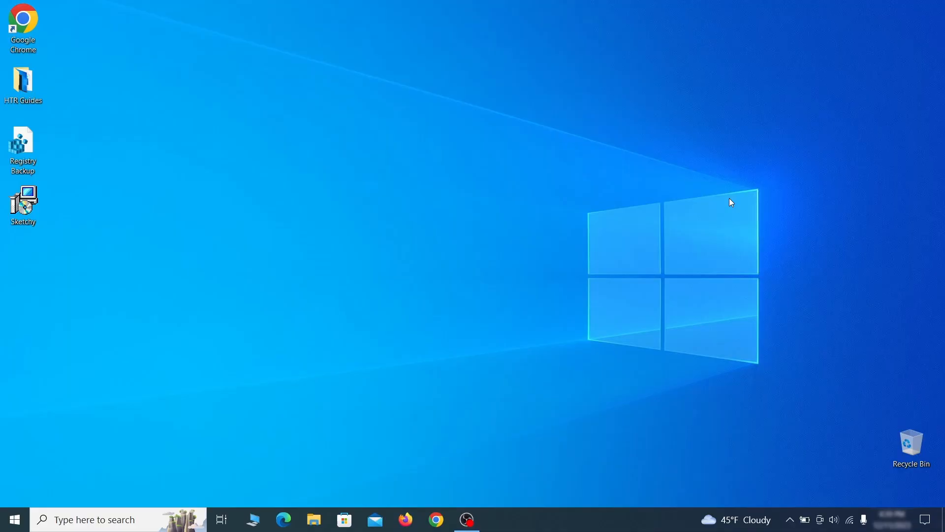
- Open Task Scheduler and display the tasks in the Task Scheduler Library
{"action": "key", "text": "super"}
{"action": "type", "text": "task sched"}
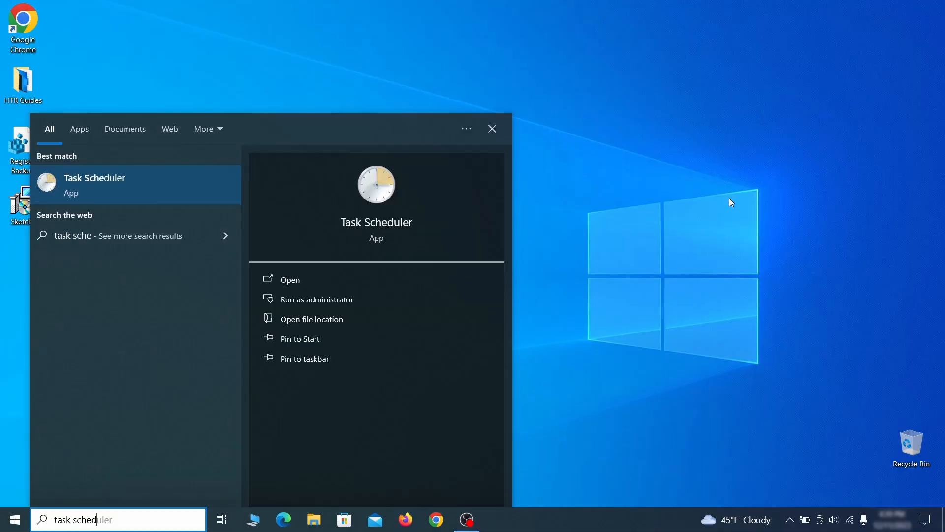
{"action": "type", "text": "uler"}
{"action": "key", "text": "Return"}
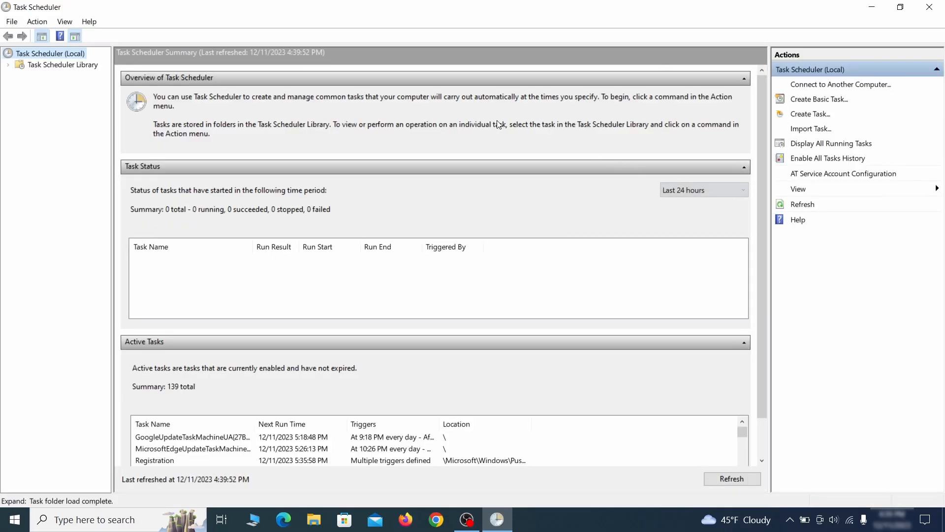
{"action": "left_click", "coordinate": [83, 65]}
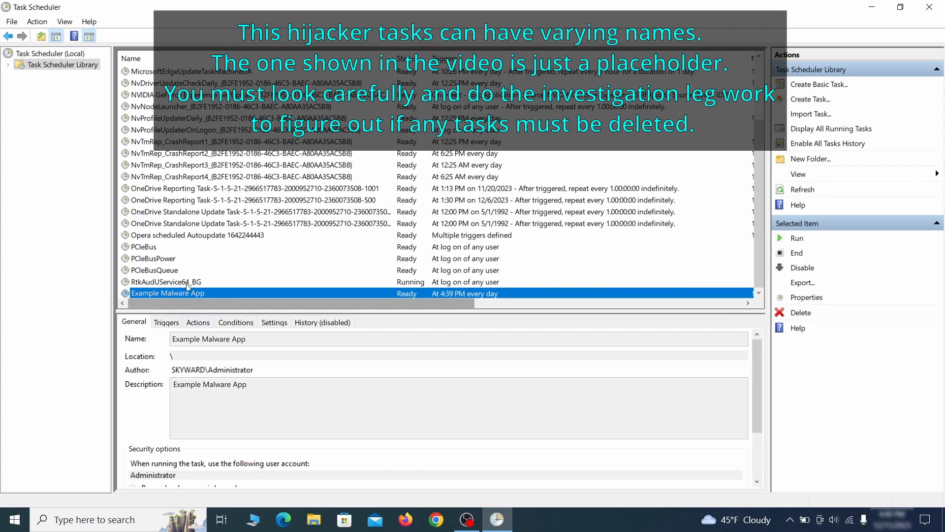
- Examine the triggers and actions in the properties of the Example Malware App task, then close them
{"action": "right_click", "coordinate": [272, 295]}
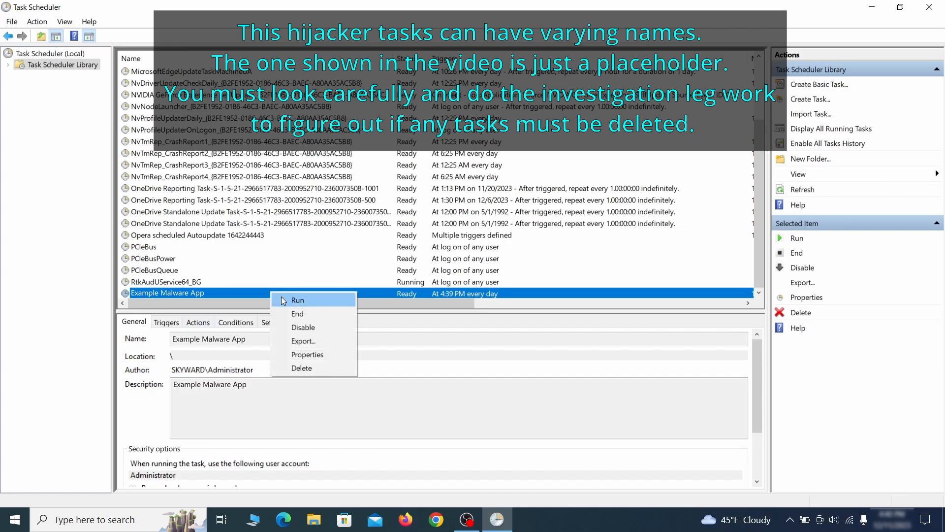
{"action": "left_click", "coordinate": [311, 356]}
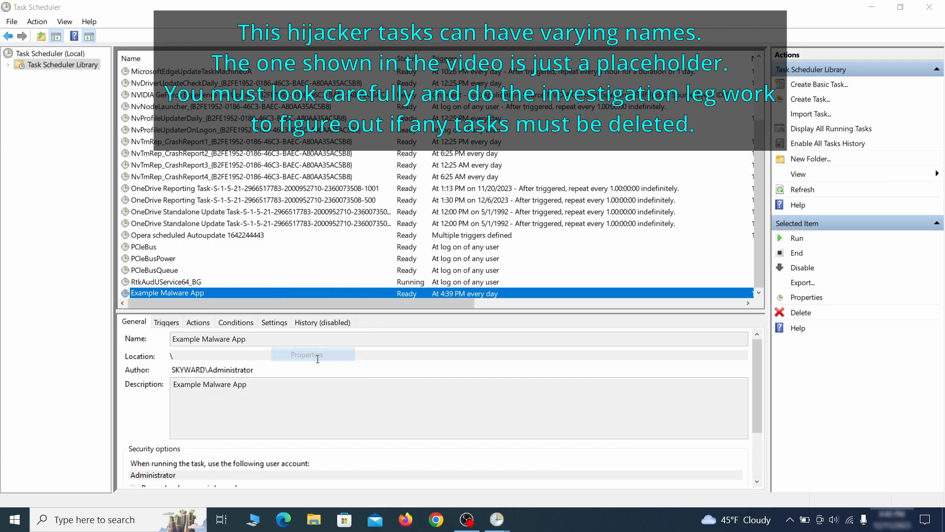
{"action": "left_click", "coordinate": [108, 80]}
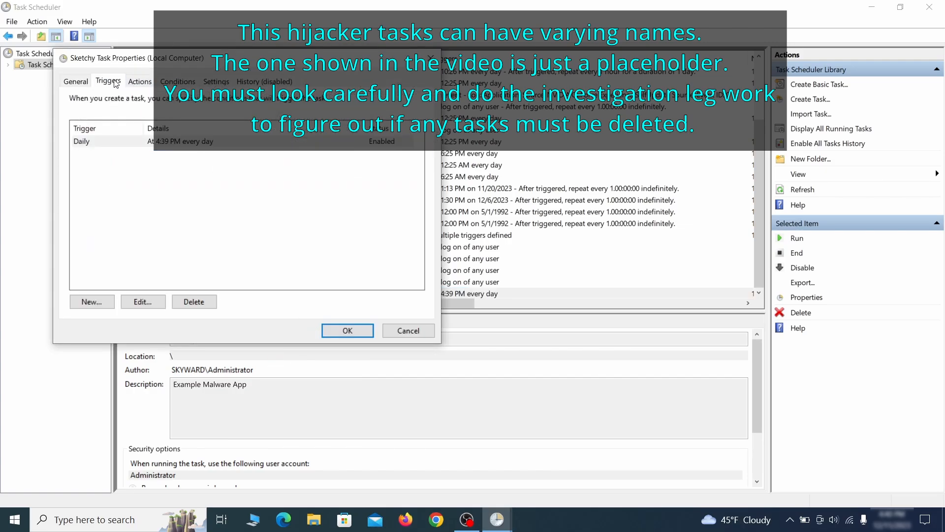
{"action": "left_click", "coordinate": [139, 81]}
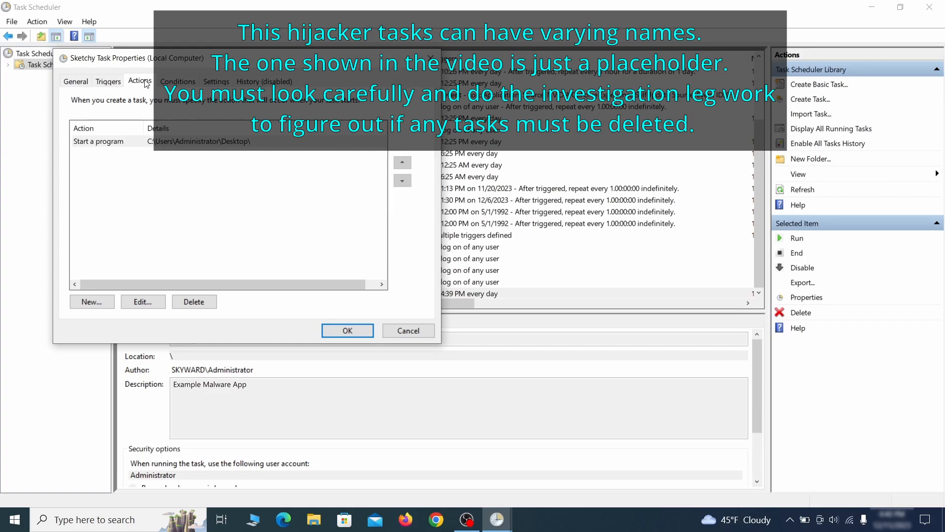
{"action": "key", "text": "Escape"}
- Delete the Example Malware App task from the Task Scheduler Library
{"action": "right_click", "coordinate": [303, 292]}
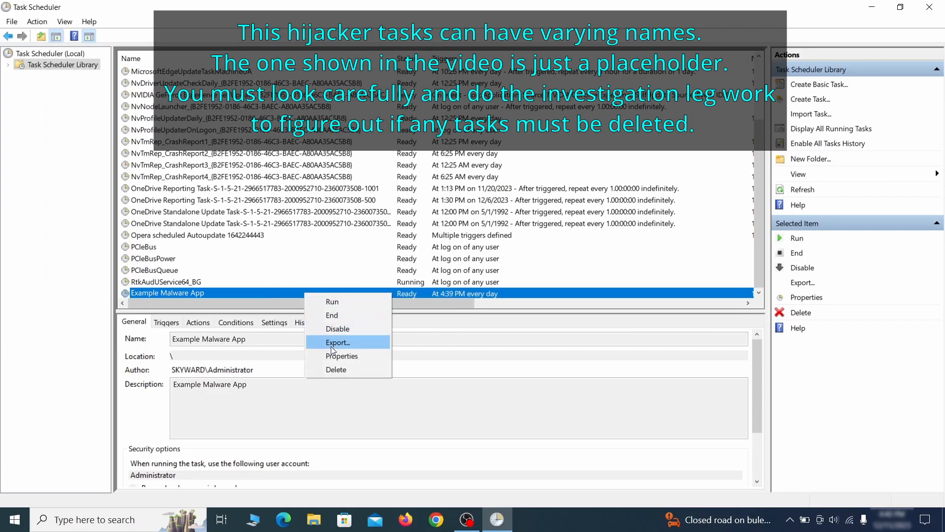
{"action": "left_click", "coordinate": [336, 369]}
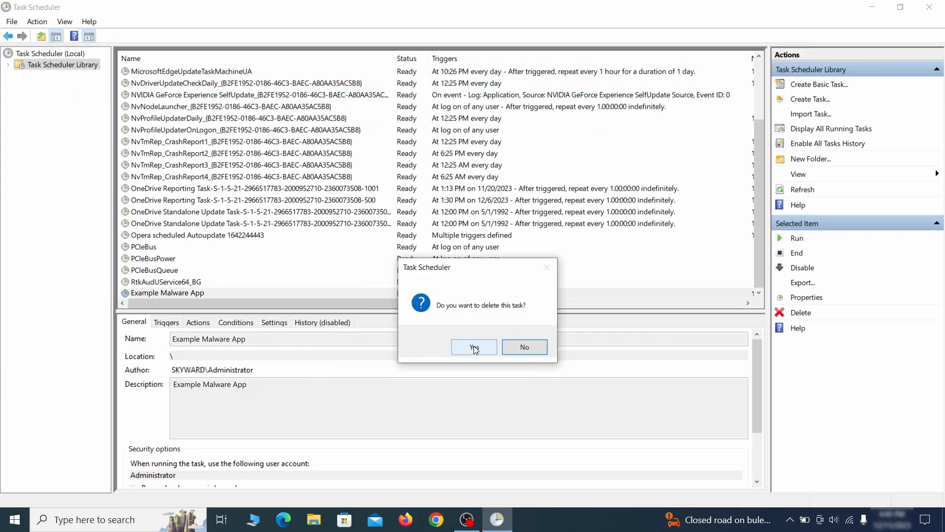
{"action": "left_click", "coordinate": [474, 347]}
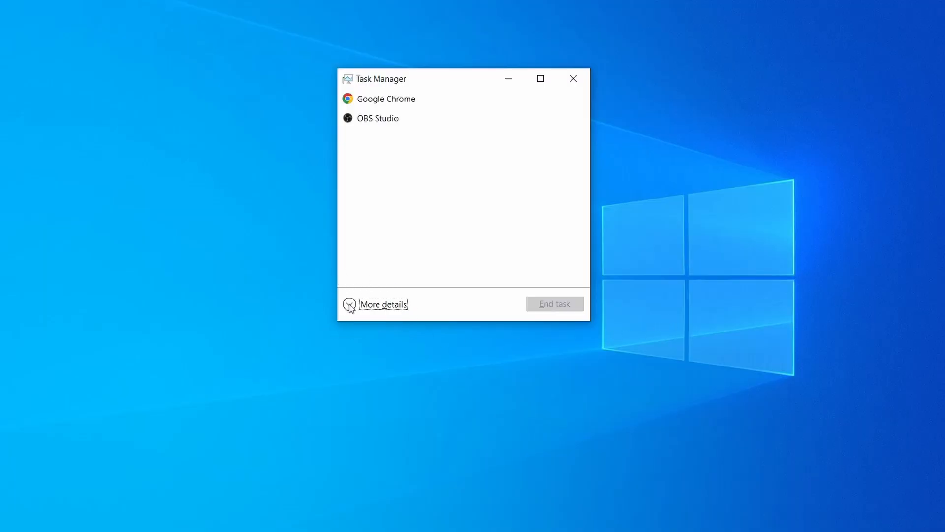
- Expand Task Manager to its detailed view and sort the processes by CPU and then by memory usage
{"action": "left_click", "coordinate": [350, 305]}
{"action": "left_click", "coordinate": [465, 111]}
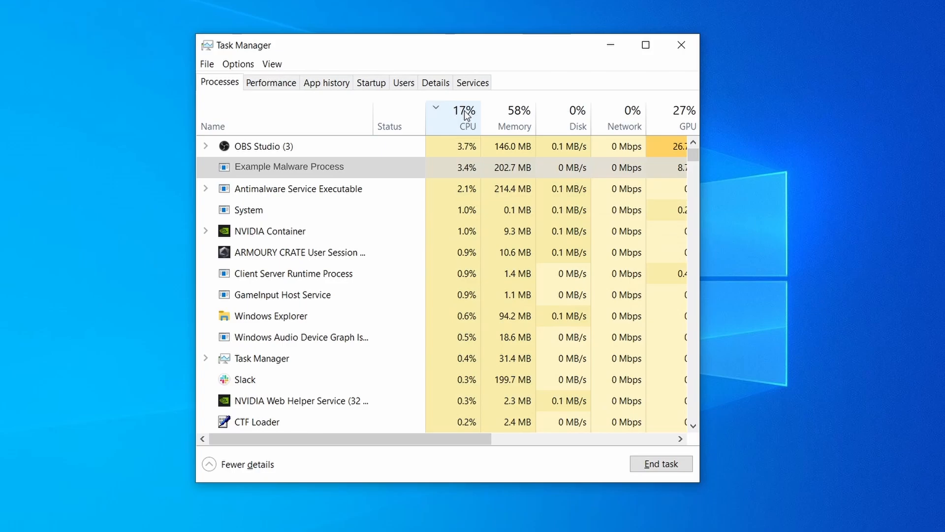
{"action": "left_click", "coordinate": [515, 116]}
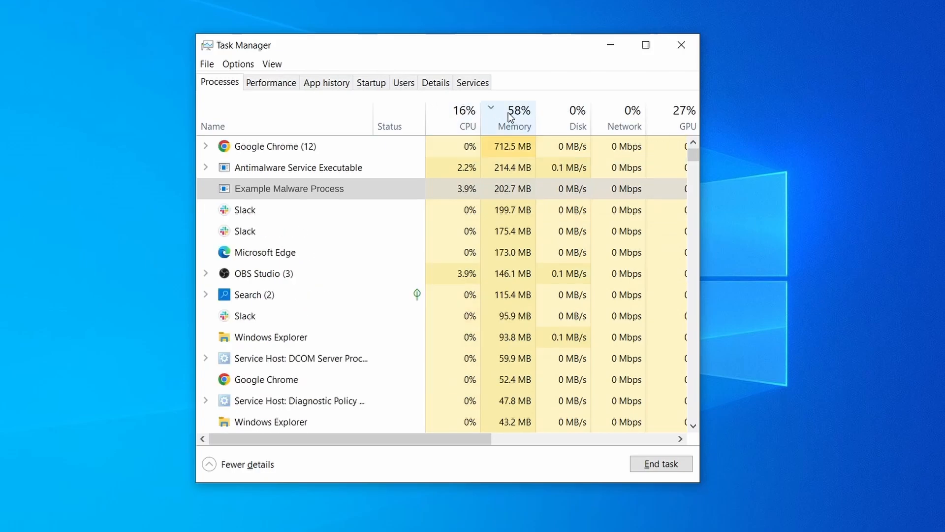
- Open the file location of Example Malware Process and delete all the files in its folder
{"action": "right_click", "coordinate": [451, 189]}
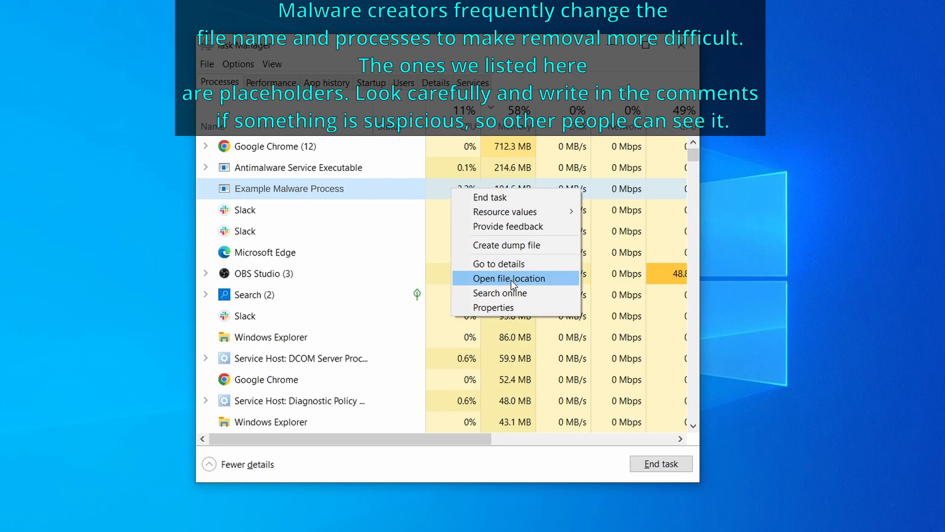
{"action": "left_click", "coordinate": [511, 280]}
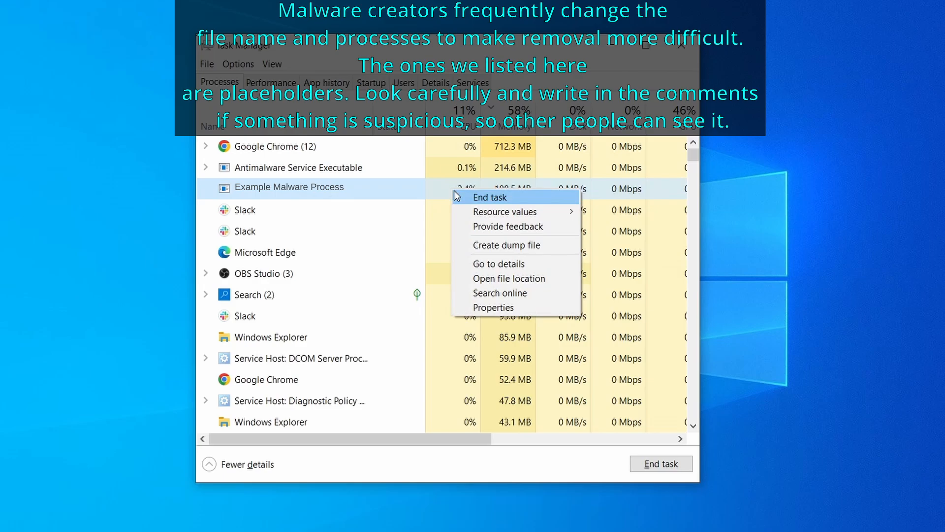
{"action": "right_click", "coordinate": [329, 151]}
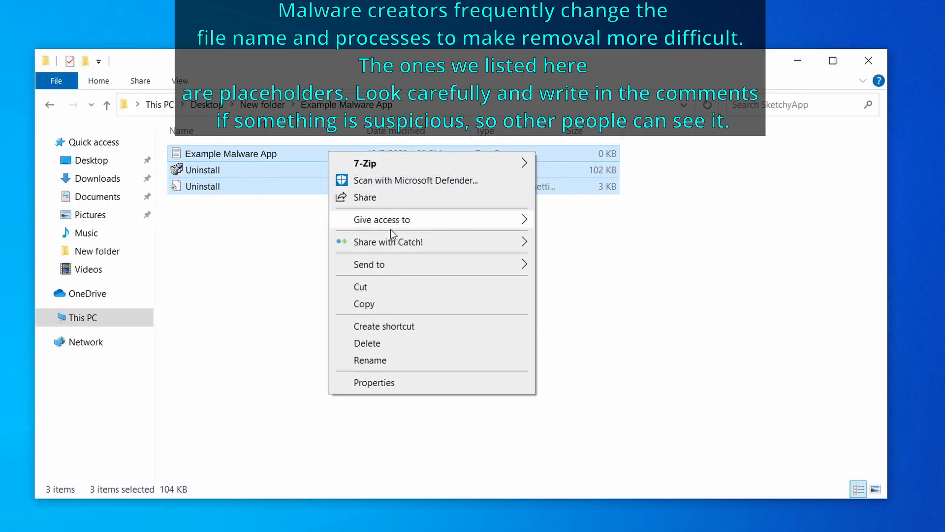
{"action": "left_click", "coordinate": [409, 344]}
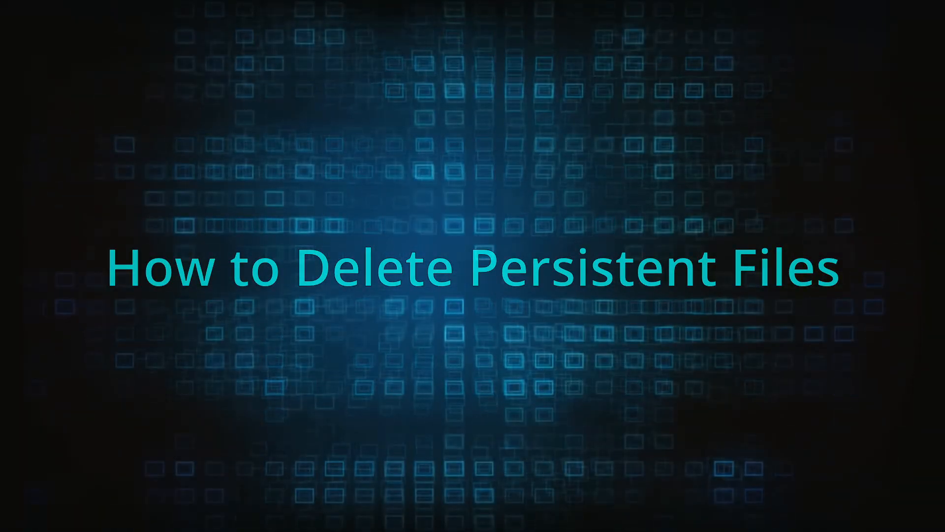
- Try to delete EXAMPLE_MALWARE_FOLDER from the Program Files folder in File Explorer
{"action": "right_click", "coordinate": [402, 226]}
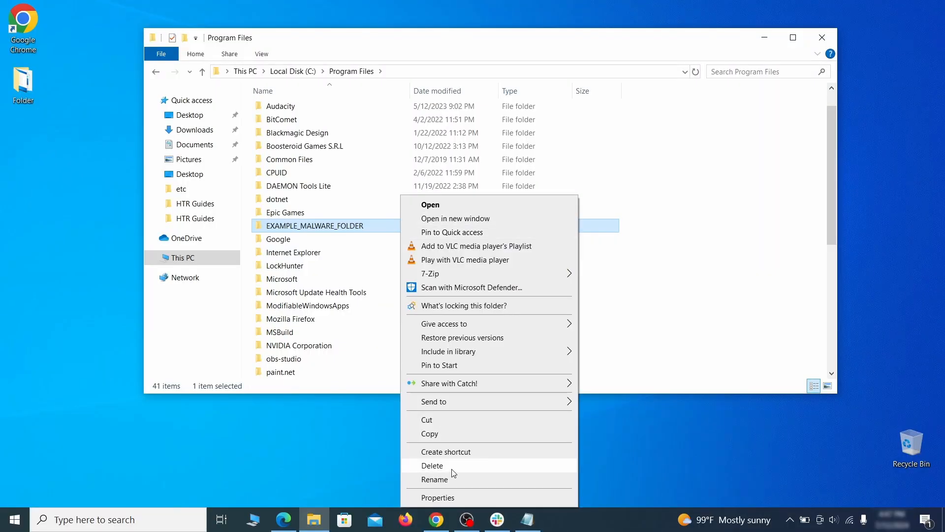
{"action": "left_click", "coordinate": [452, 468]}
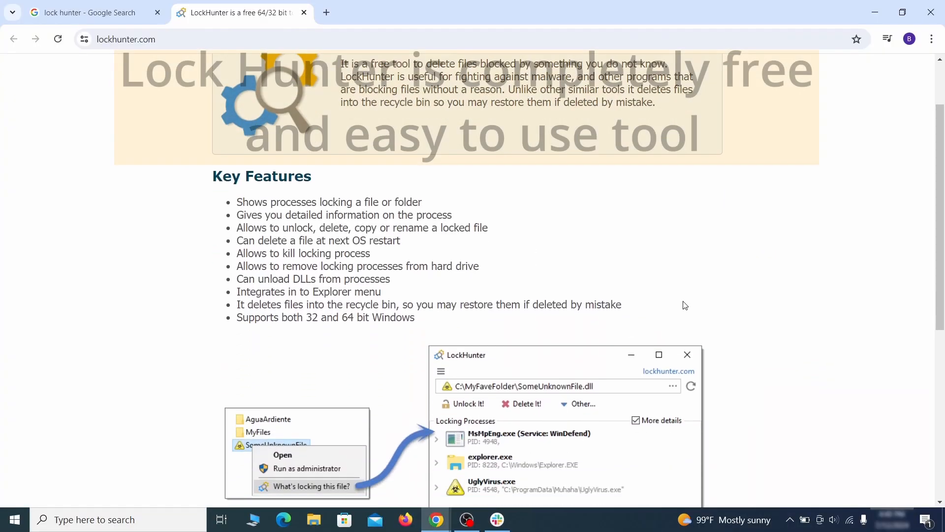
- Download LockHunter from lockhunter.com and install it
{"action": "scroll", "coordinate": [685, 305], "scroll_direction": "down", "scroll_amount": 6}
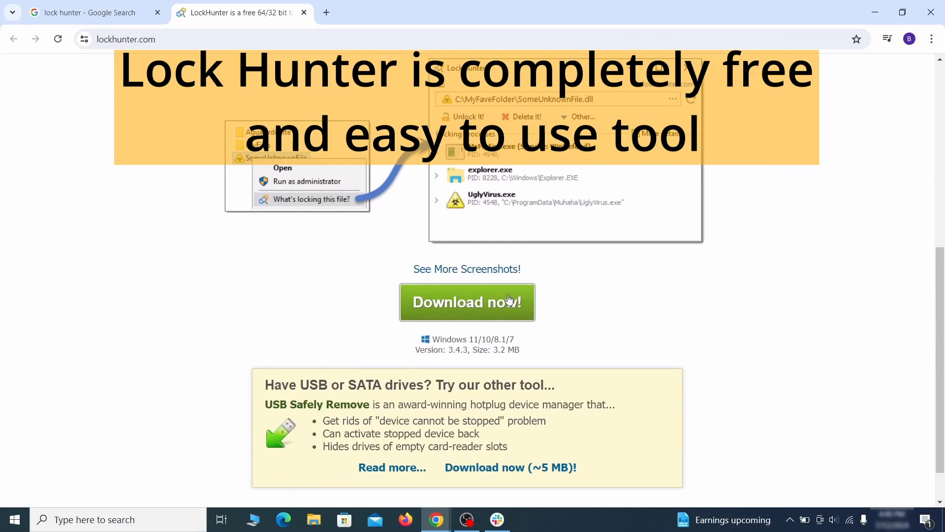
{"action": "left_click", "coordinate": [507, 301]}
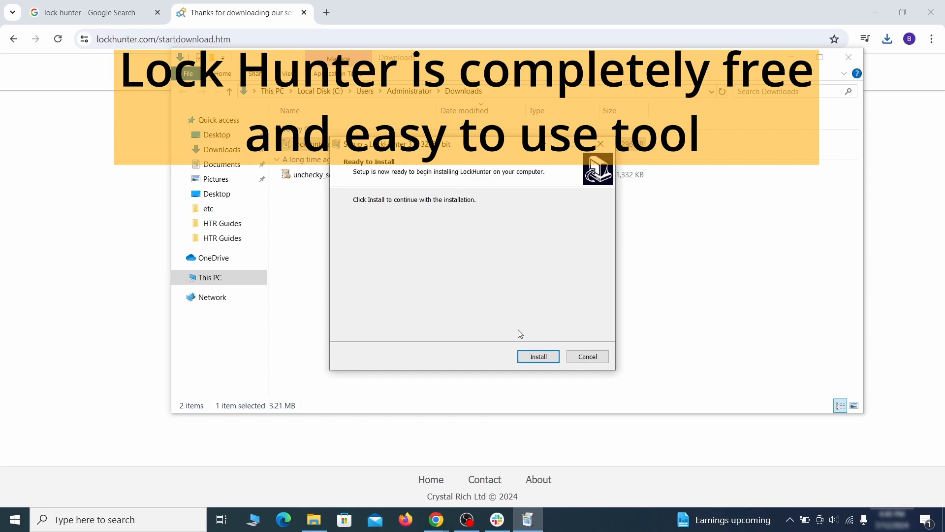
{"action": "left_click", "coordinate": [523, 355]}
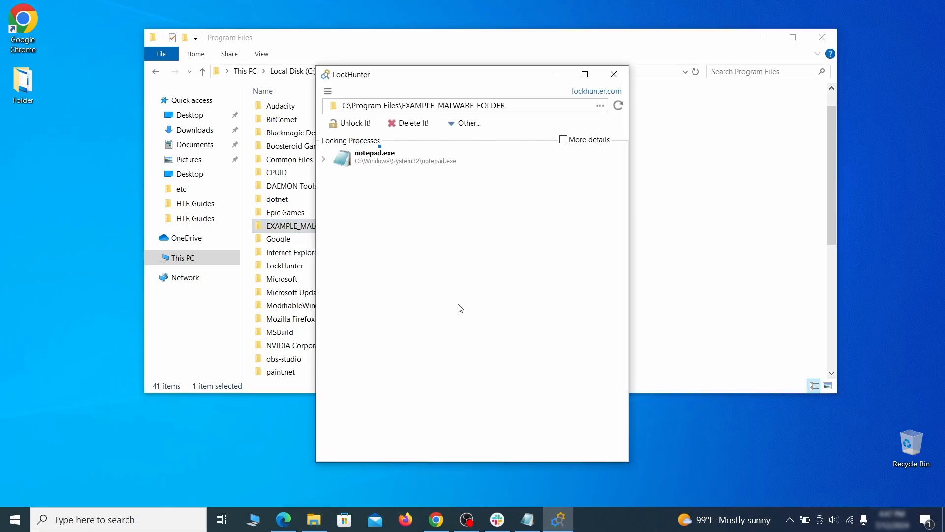
- Delete EXAMPLE_MALWARE_FOLDER in Program Files with LockHunter, approving the deletion, and close LockHunter
{"action": "left_click", "coordinate": [422, 127]}
{"action": "left_click", "coordinate": [521, 308]}
{"action": "left_click", "coordinate": [613, 75]}
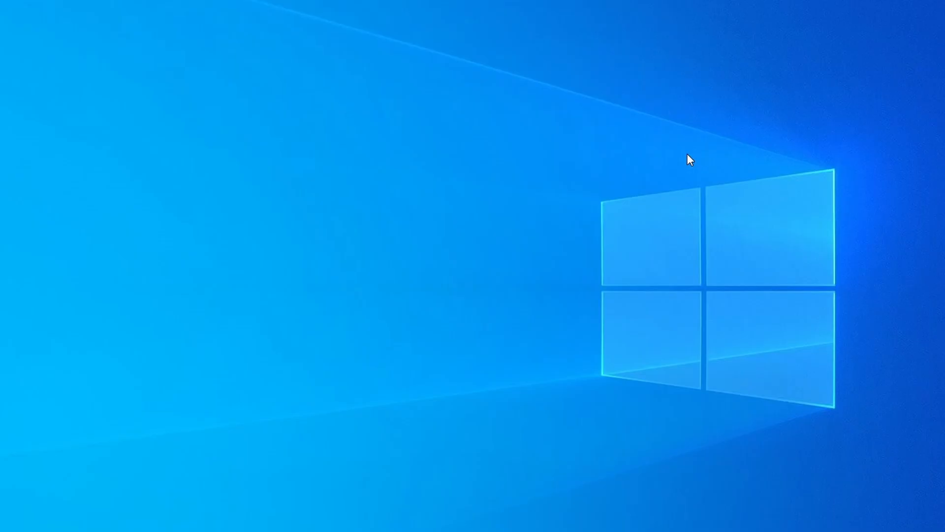
- Open Task Manager and examine the running processes sorted by CPU and then by memory usage
{"action": "key", "text": "ctrl+shift+Escape"}
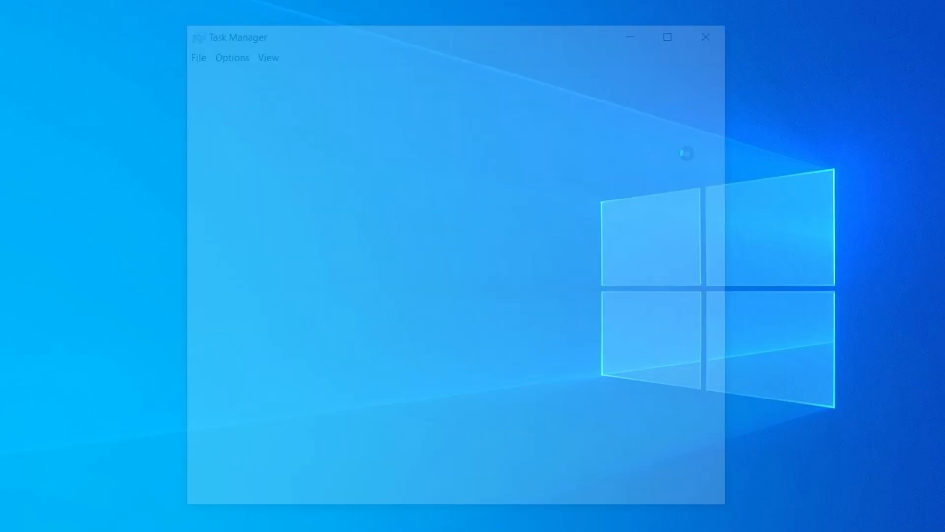
{"action": "left_click", "coordinate": [457, 117]}
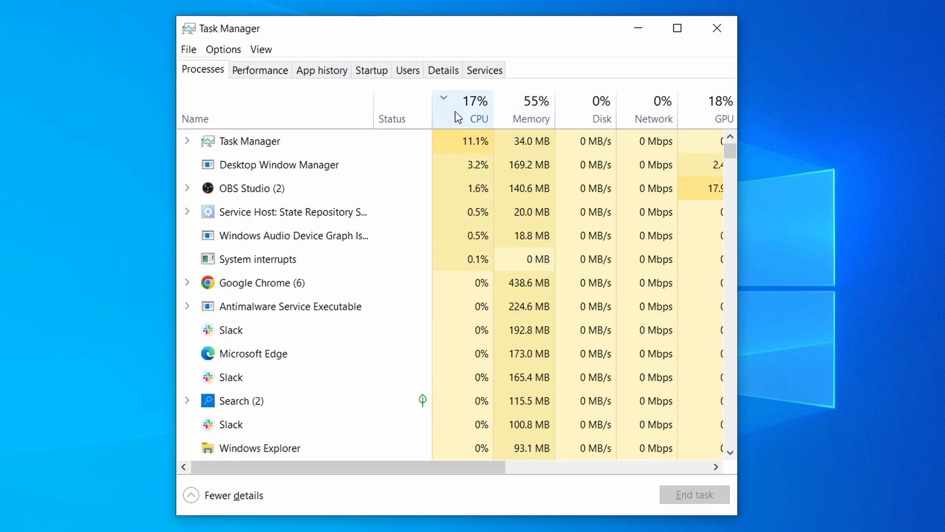
{"action": "left_click", "coordinate": [536, 107]}
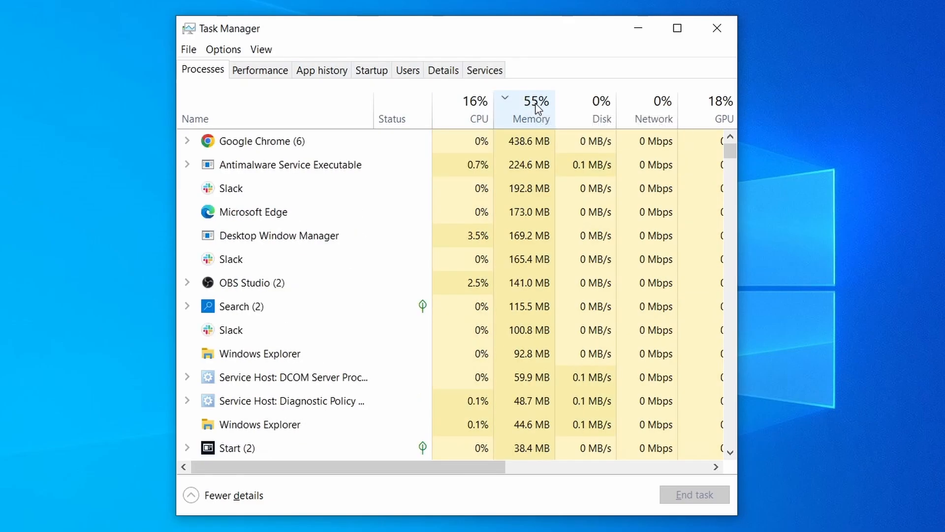
{"action": "scroll", "coordinate": [354, 296], "scroll_direction": "down", "scroll_amount": 2}
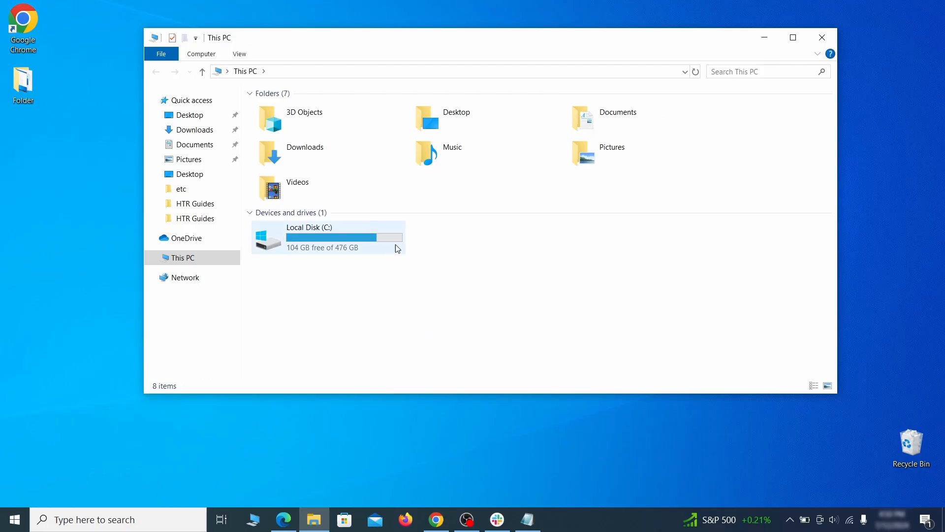
- Open the AppData Roaming folder of the personal user profile on Local Disk (C:) in File Explorer
{"action": "double_click", "coordinate": [394, 246]}
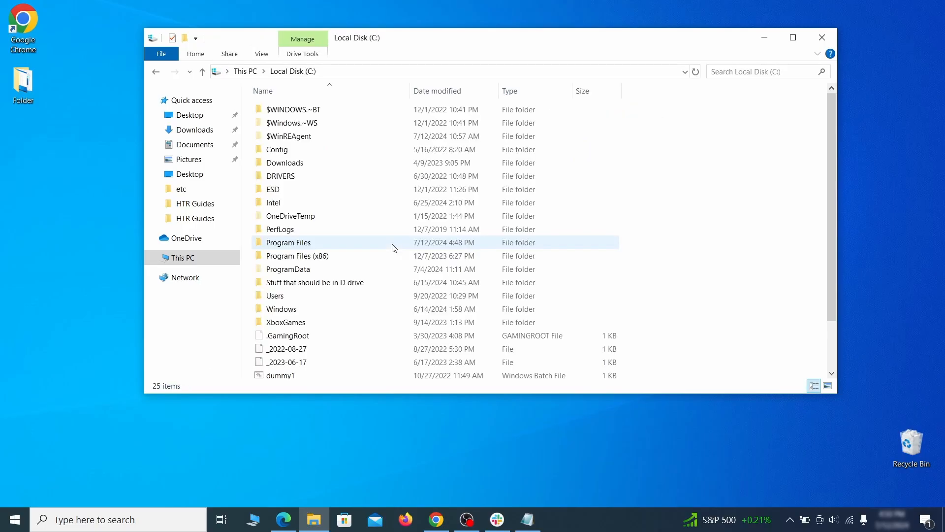
{"action": "double_click", "coordinate": [299, 297]}
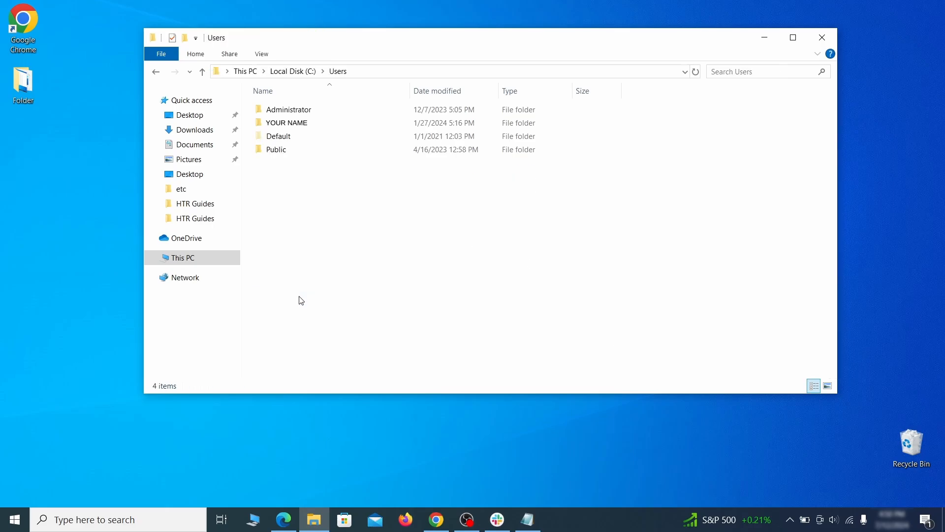
{"action": "double_click", "coordinate": [397, 126]}
{"action": "double_click", "coordinate": [391, 176]}
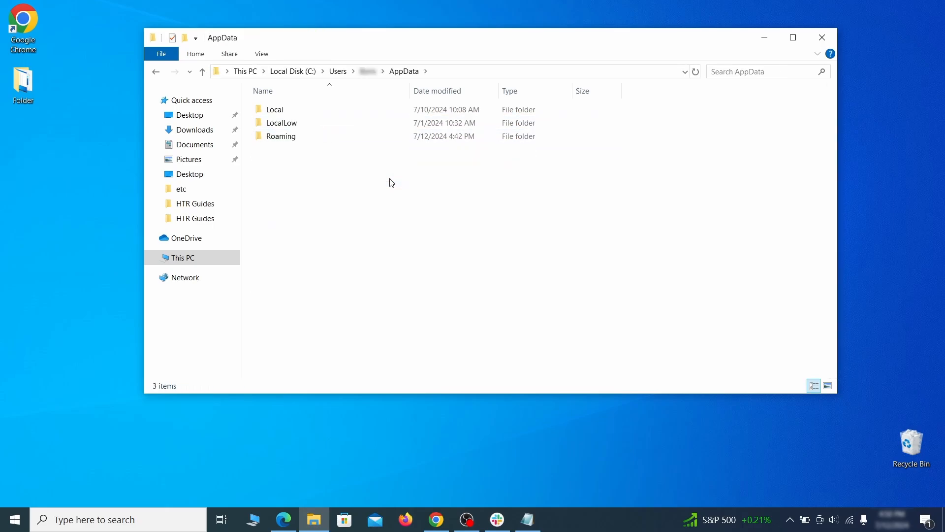
{"action": "double_click", "coordinate": [387, 138]}
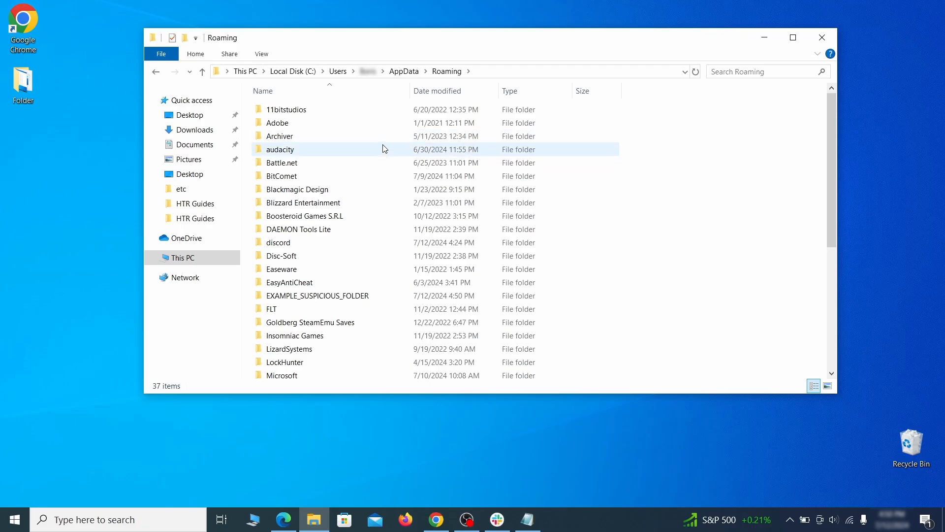
- Try to delete EXAMPLE_SUSPICIOUS_FOLDER from the Roaming folder in File Explorer
{"action": "scroll", "coordinate": [380, 163], "scroll_direction": "down", "scroll_amount": 1}
{"action": "scroll", "coordinate": [379, 177], "scroll_direction": "down", "scroll_amount": 1}
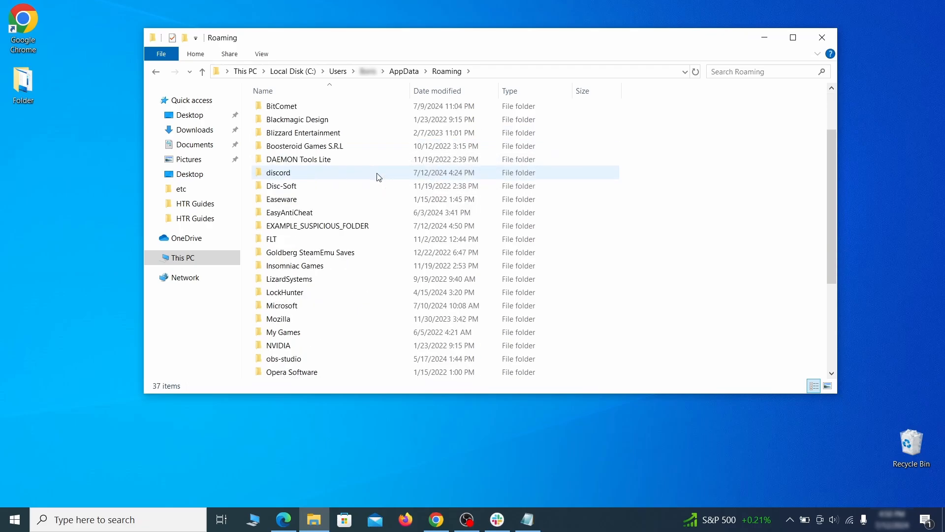
{"action": "left_click", "coordinate": [389, 228]}
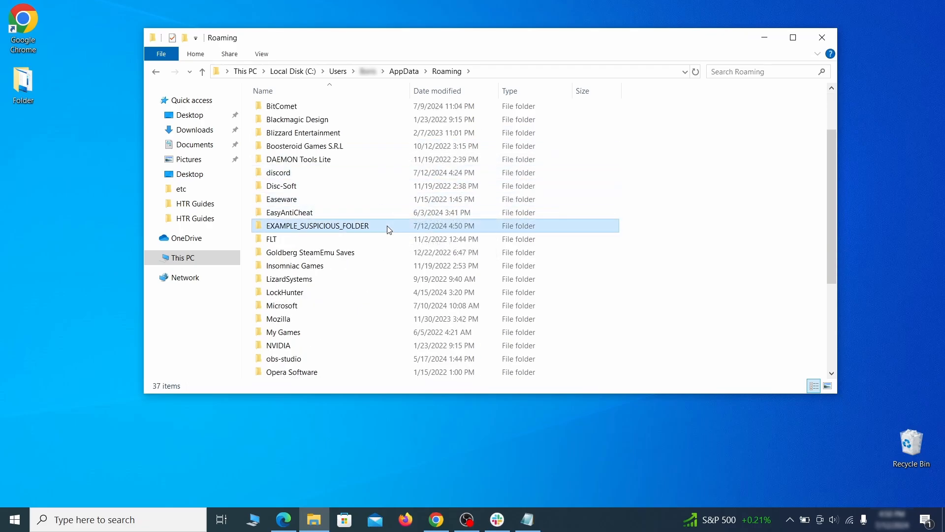
{"action": "right_click", "coordinate": [422, 227]}
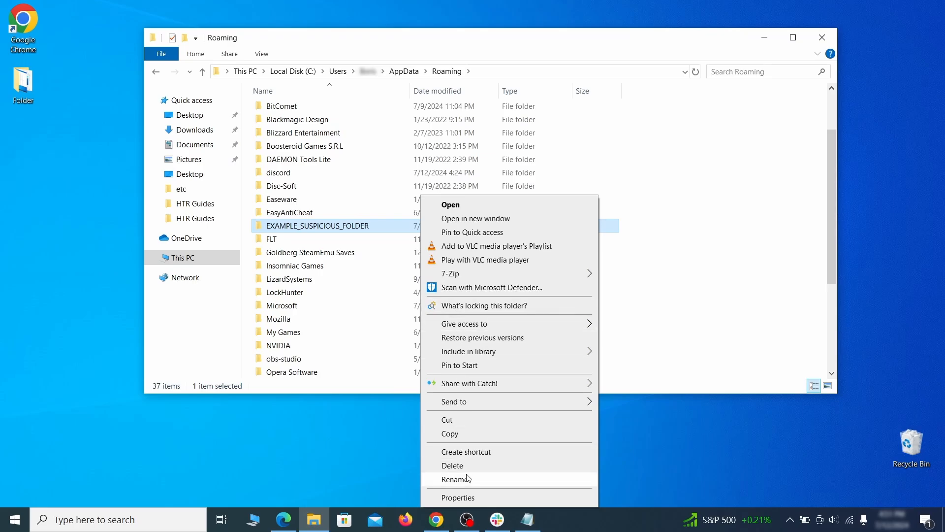
{"action": "left_click", "coordinate": [452, 465]}
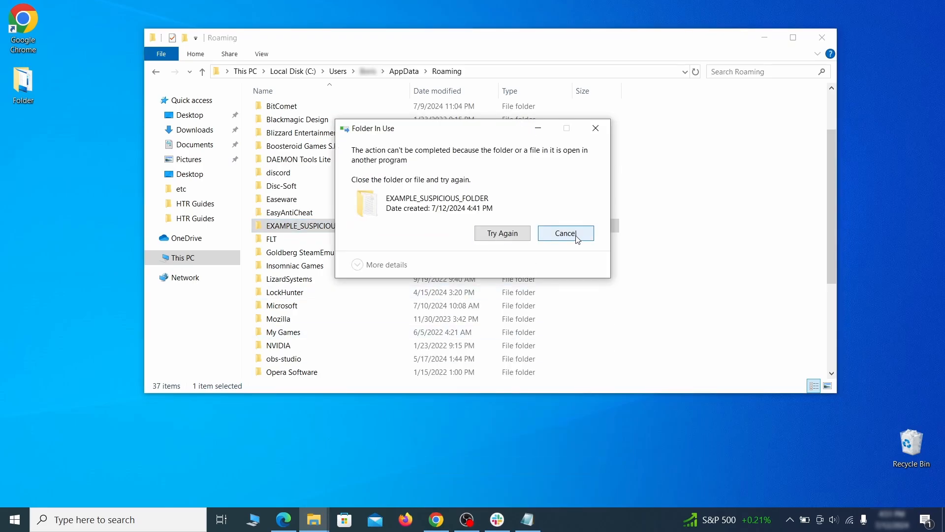
- Check what is locking EXAMPLE_SUSPICIOUS_FOLDER with LockHunter and delete the folder from there
{"action": "right_click", "coordinate": [401, 226]}
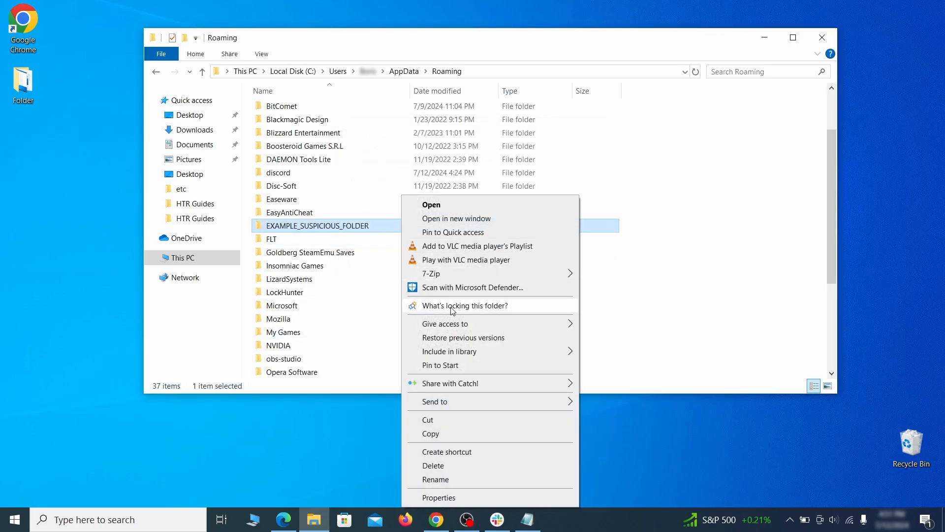
{"action": "left_click", "coordinate": [433, 307]}
{"action": "left_click", "coordinate": [425, 129]}
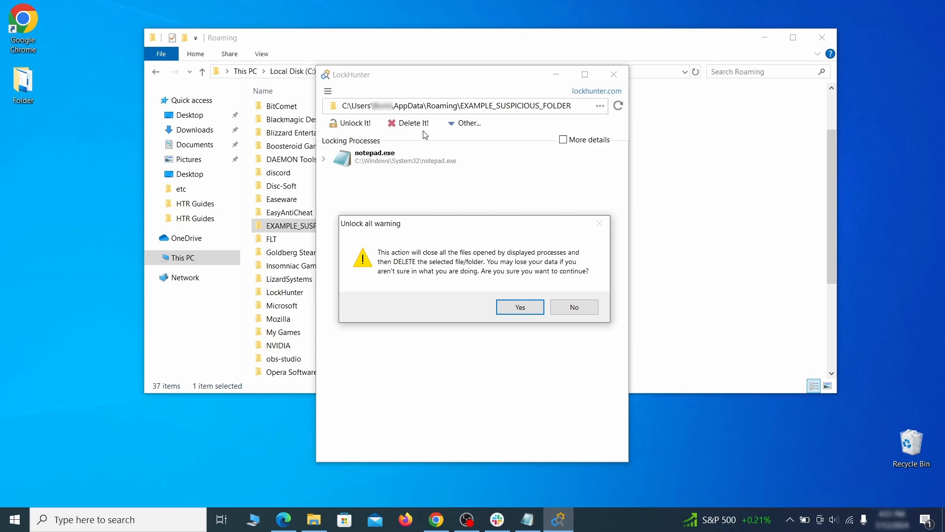
{"action": "left_click", "coordinate": [515, 307]}
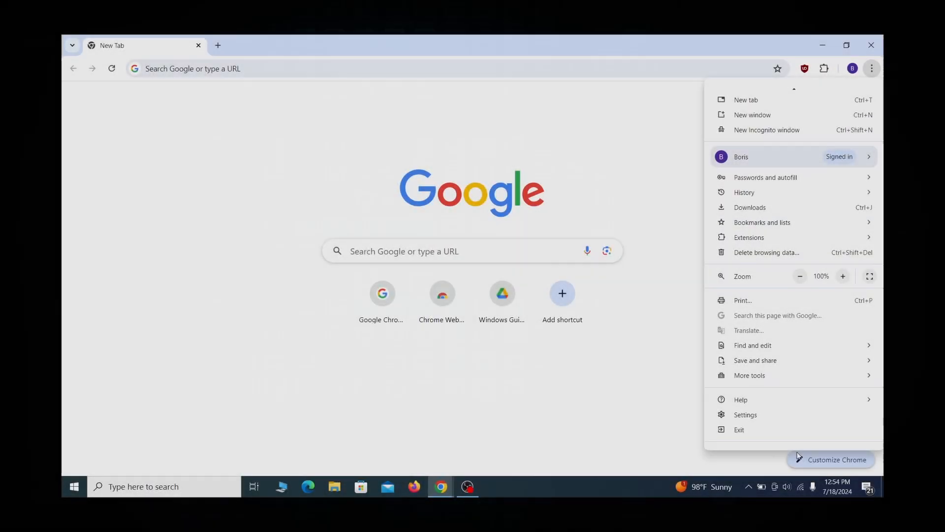
{"action": "left_click", "coordinate": [783, 437]}
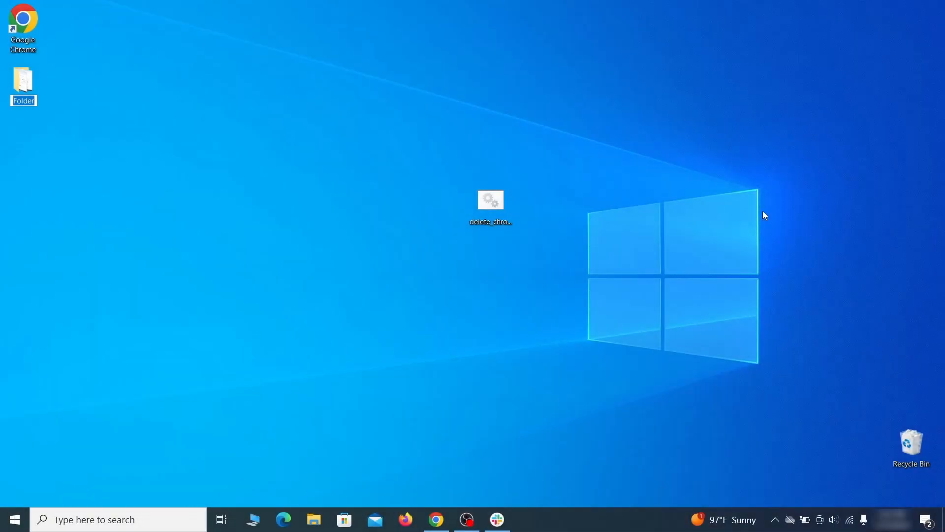
- Open the Local Group Policy Editor and select Administrative Templates under Computer Configuration
{"action": "key", "text": "super"}
{"action": "type", "text": "edit group policy"}
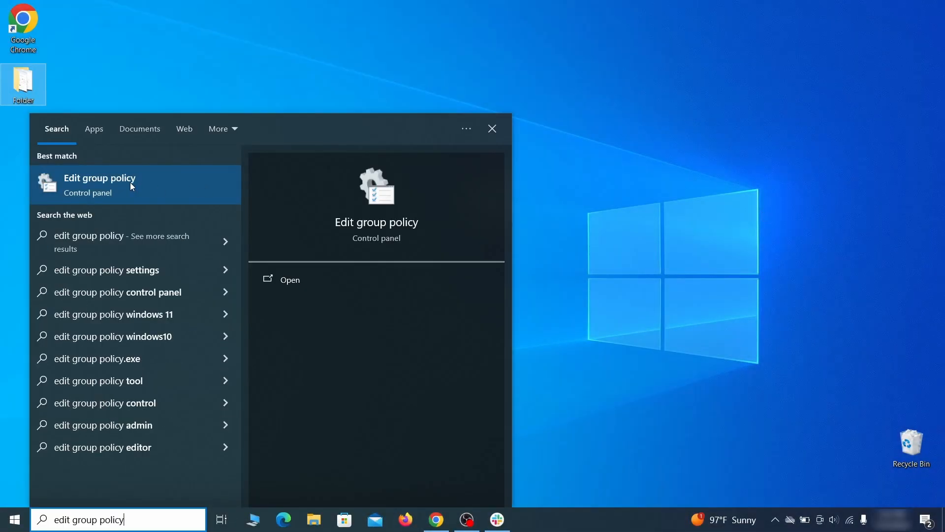
{"action": "left_click", "coordinate": [127, 185]}
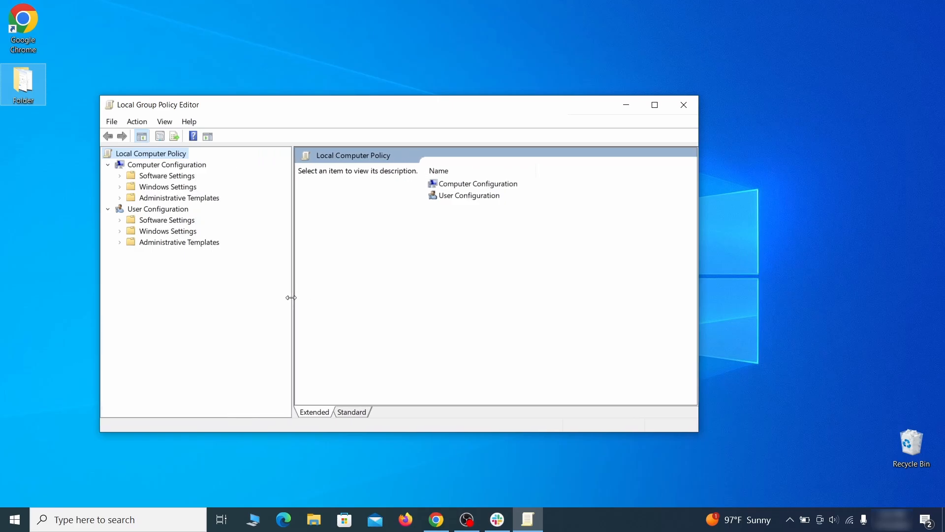
{"action": "left_click", "coordinate": [157, 166]}
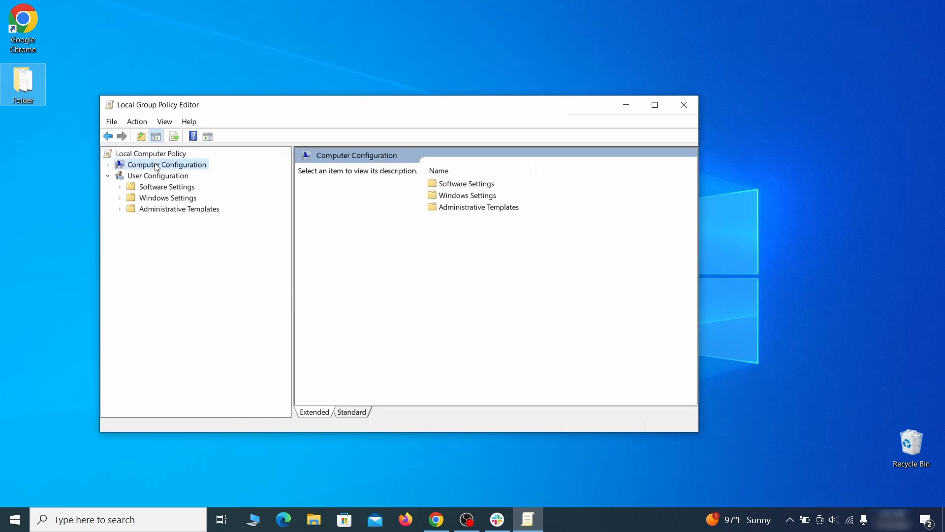
{"action": "left_click", "coordinate": [211, 198]}
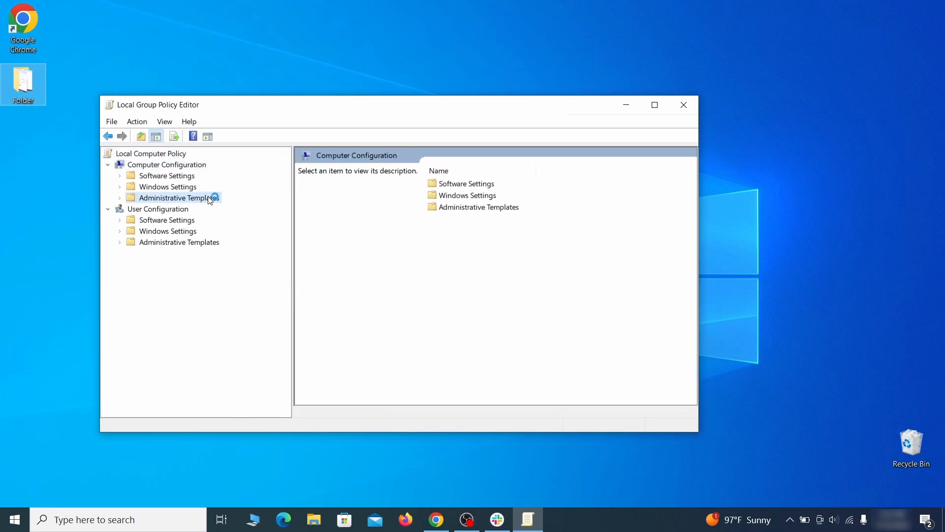
- Remove the chrome policy template from the Administrative Templates and close the Local Group Policy Editor
{"action": "right_click", "coordinate": [211, 198]}
{"action": "left_click", "coordinate": [303, 206]}
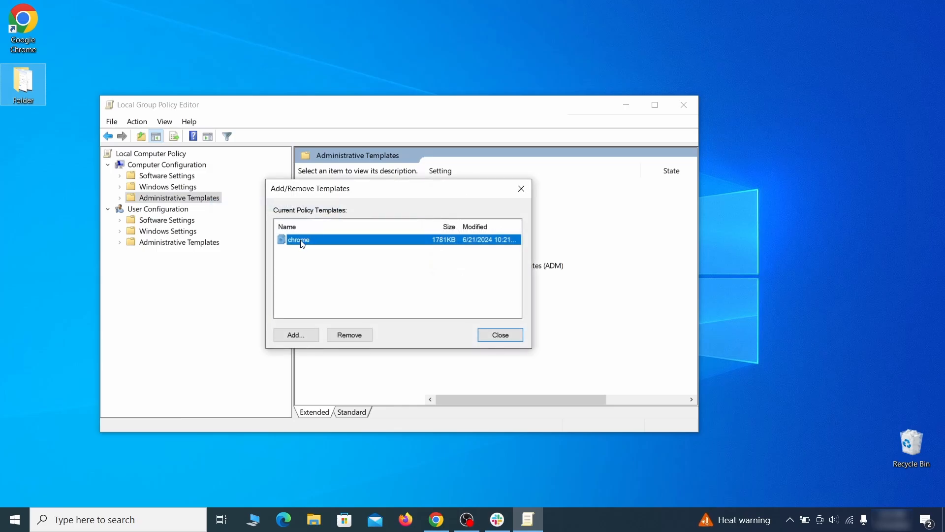
{"action": "left_click", "coordinate": [358, 336]}
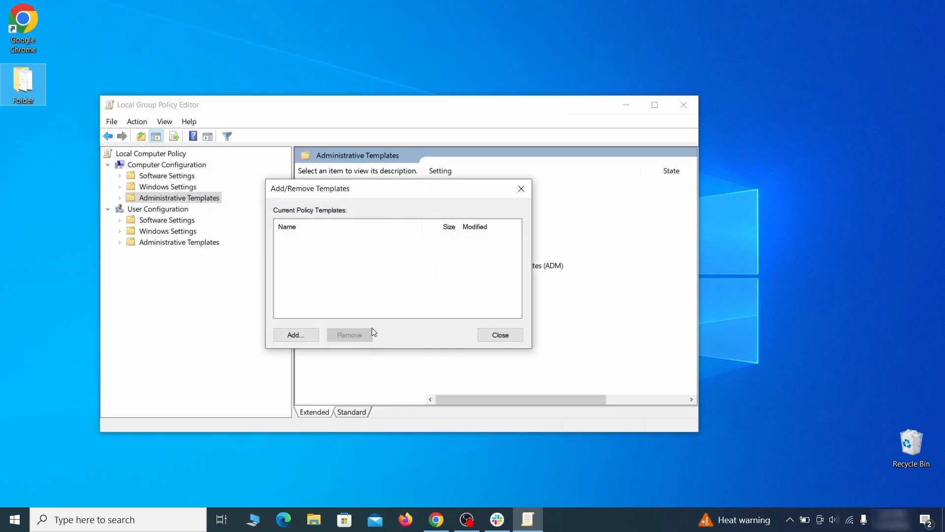
{"action": "left_click", "coordinate": [509, 333]}
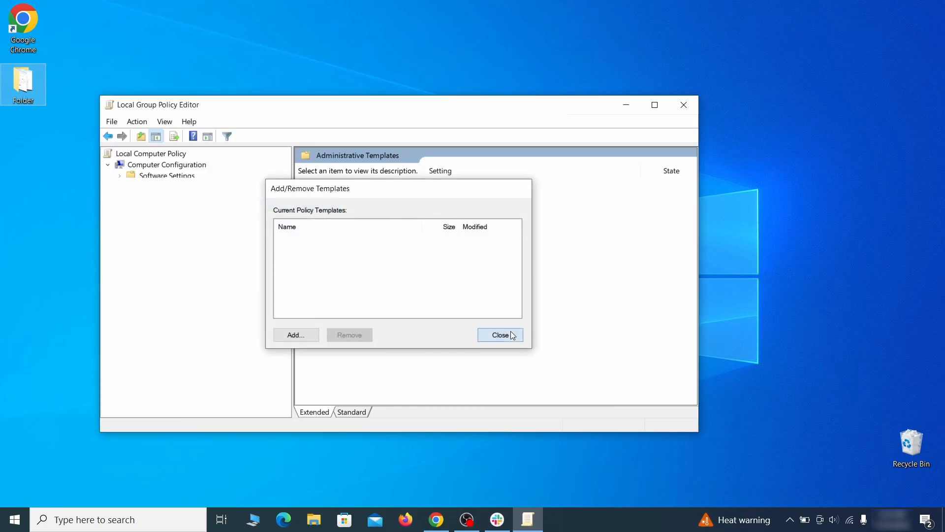
{"action": "left_click", "coordinate": [684, 106]}
- Restart the computer and open the main menu in Google Chrome
{"action": "left_click", "coordinate": [13, 520]}
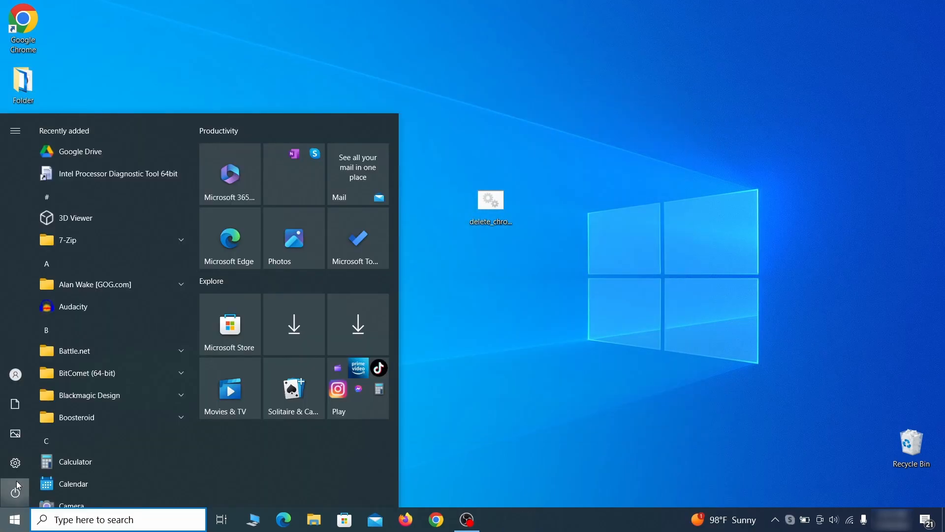
{"action": "left_click", "coordinate": [16, 490]}
{"action": "left_click", "coordinate": [84, 460]}
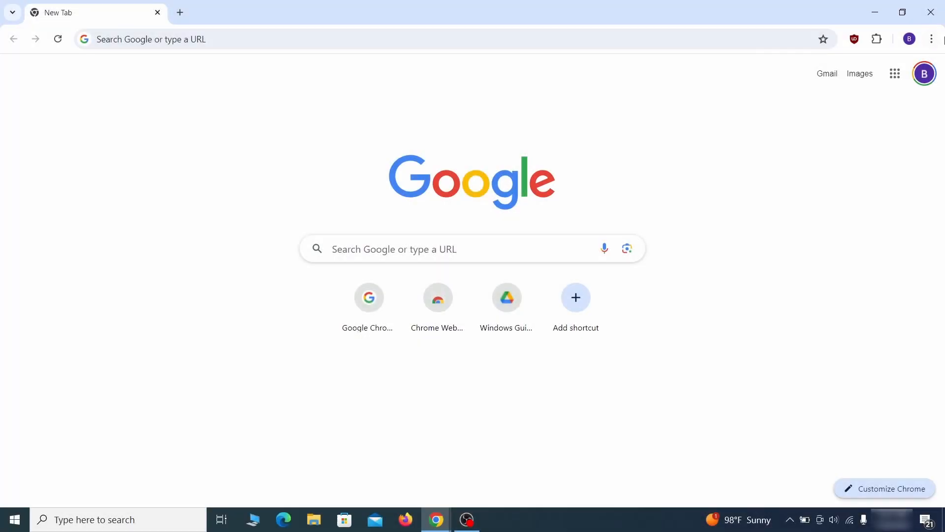
{"action": "left_click", "coordinate": [932, 38]}
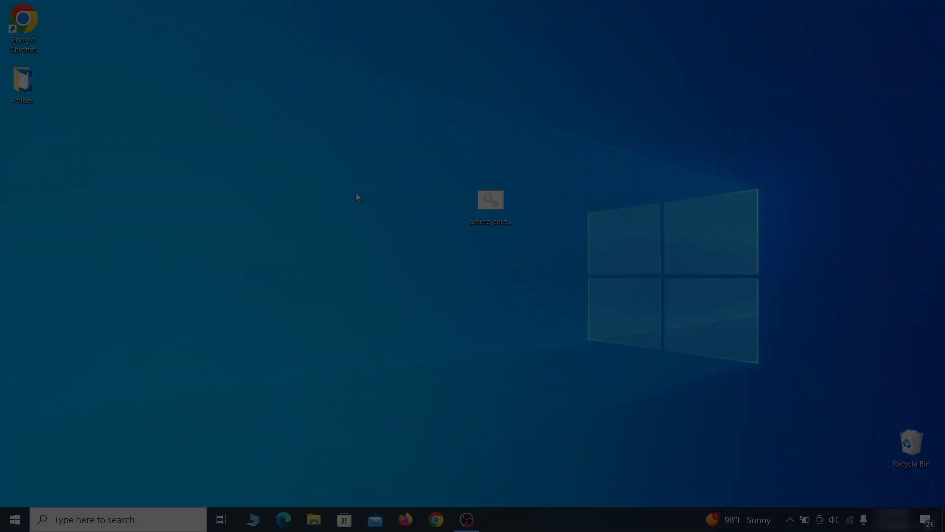
- Search Windows for "reg" and launch the Registry Editor
{"action": "key", "text": "super"}
{"action": "type", "text": "reg"}
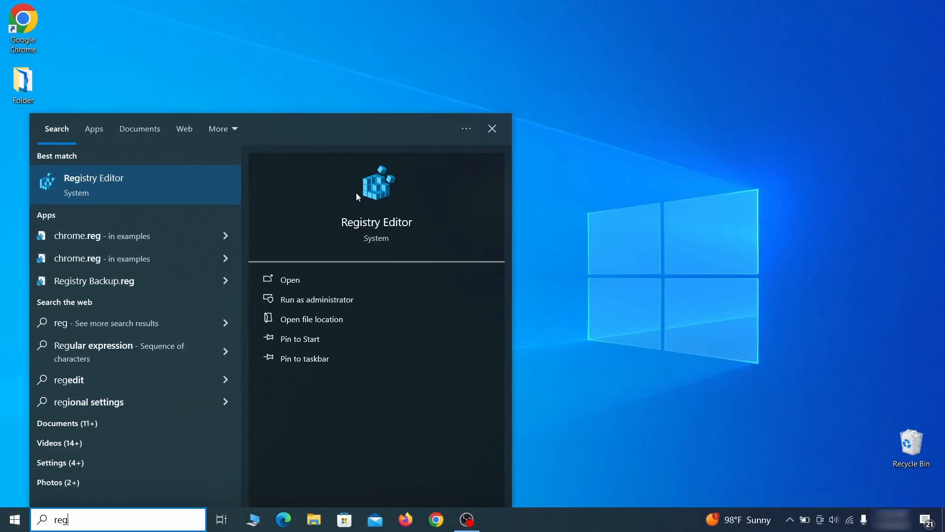
{"action": "key", "text": "Return"}
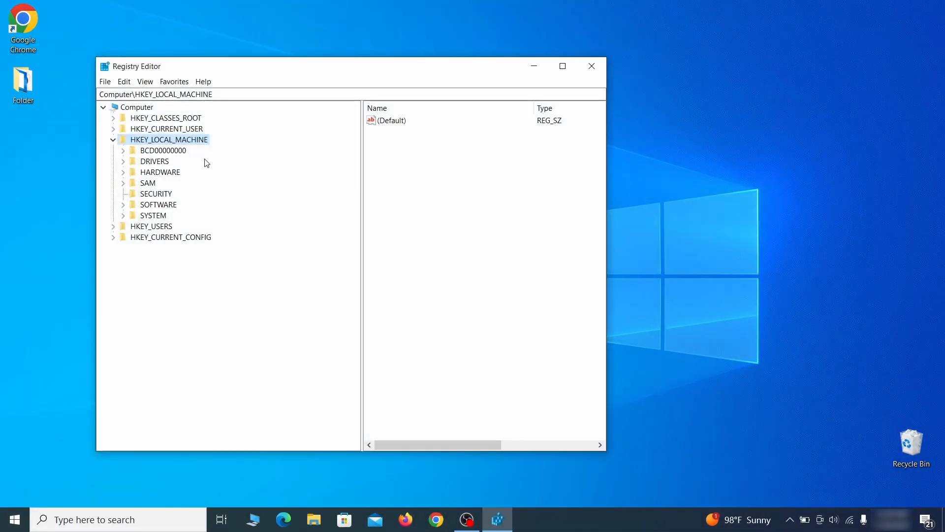
{"action": "left_click", "coordinate": [123, 151]}
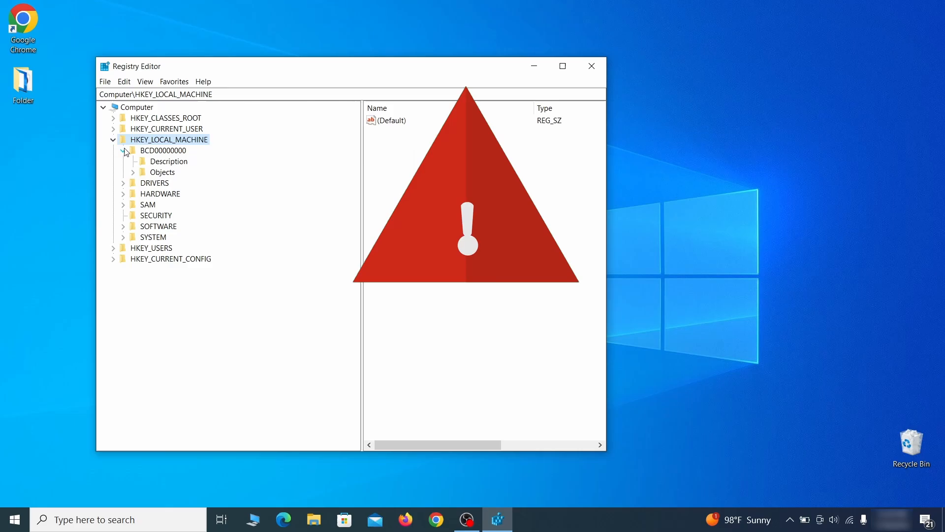
{"action": "left_click", "coordinate": [132, 172]}
{"action": "left_click", "coordinate": [143, 280]}
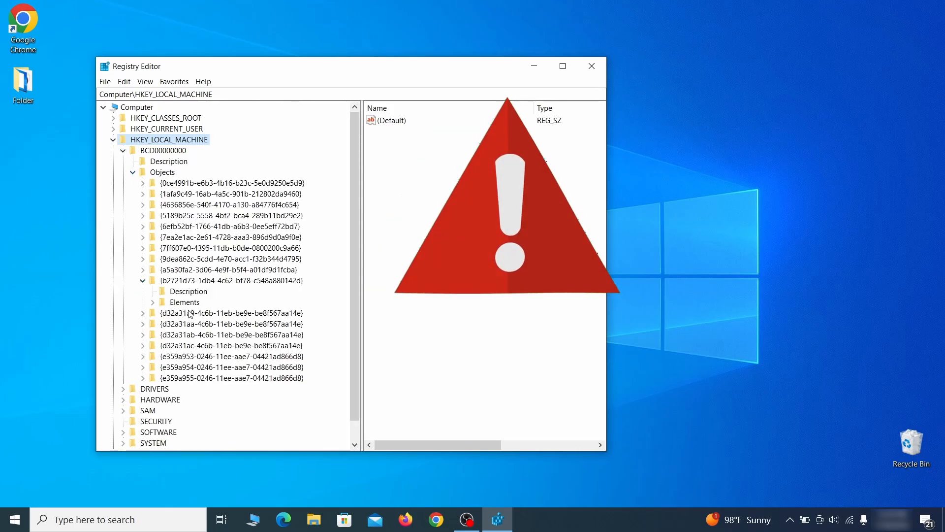
{"action": "left_click", "coordinate": [152, 302]}
{"action": "left_click", "coordinate": [198, 335]}
{"action": "right_click", "coordinate": [197, 335]}
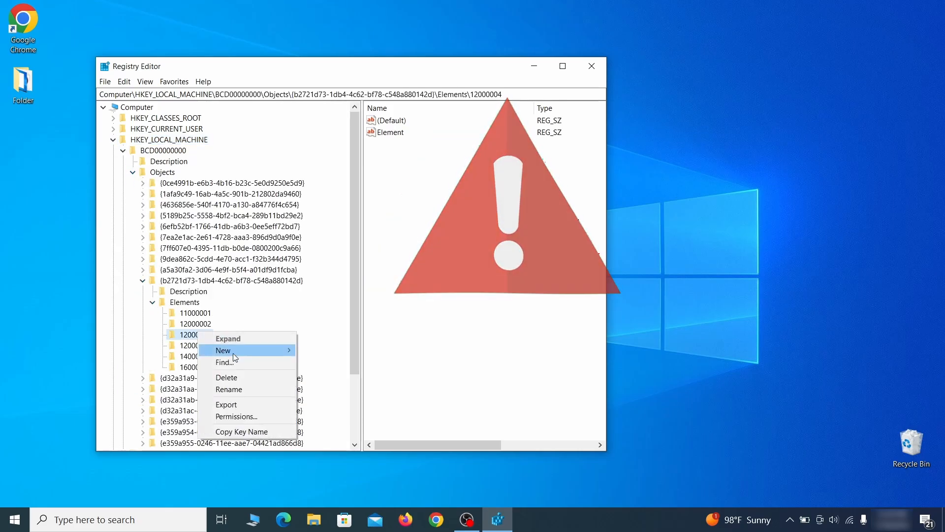
{"action": "left_click", "coordinate": [244, 377]}
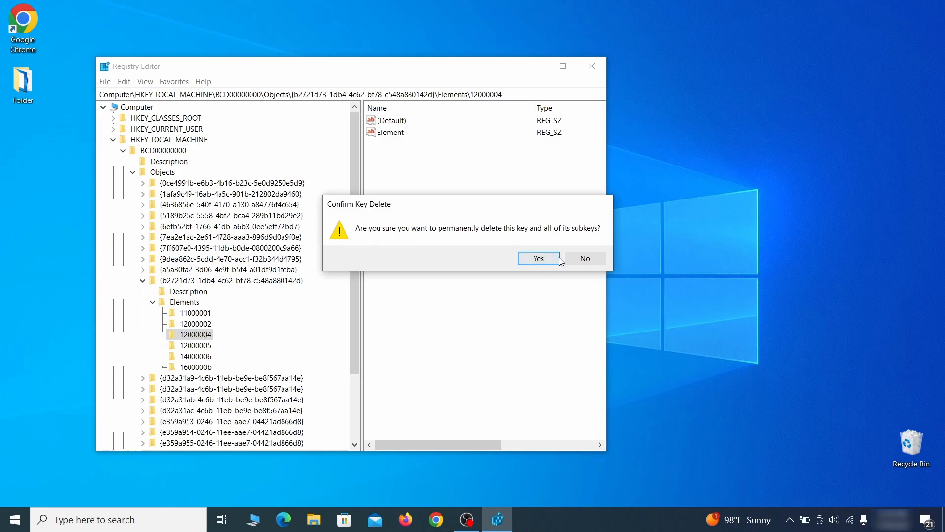
{"action": "left_click", "coordinate": [595, 262]}
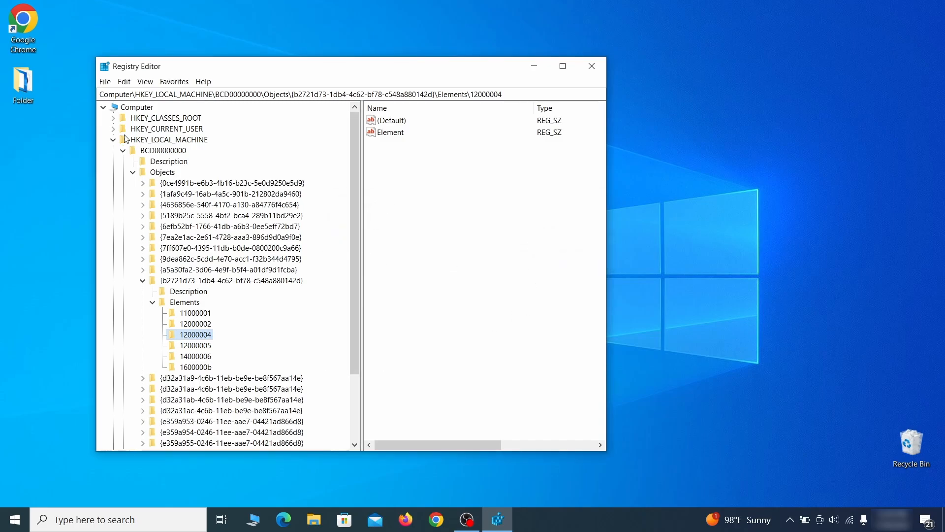
{"action": "scroll", "coordinate": [156, 378], "scroll_direction": "down", "scroll_amount": 3}
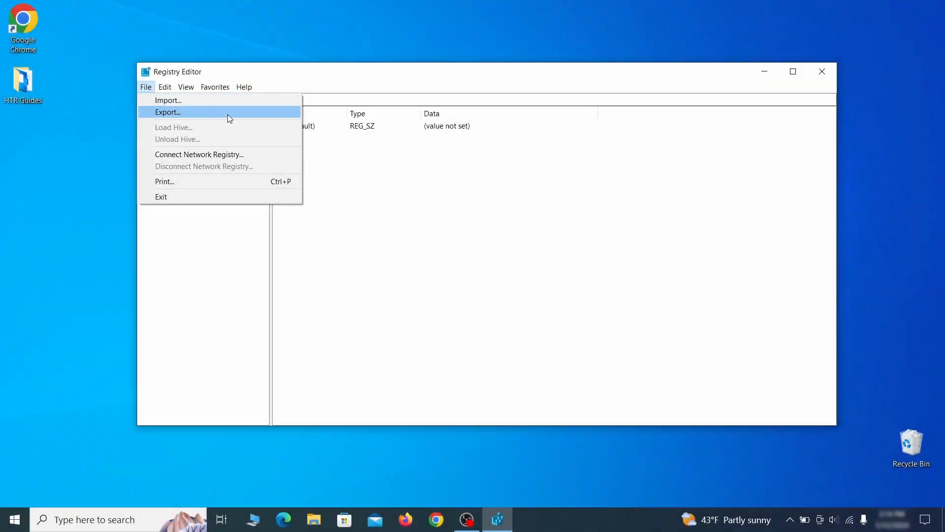
- Start a registry export for backup and select the Registry Backup 1 file on the Desktop for import
{"action": "left_click", "coordinate": [228, 115]}
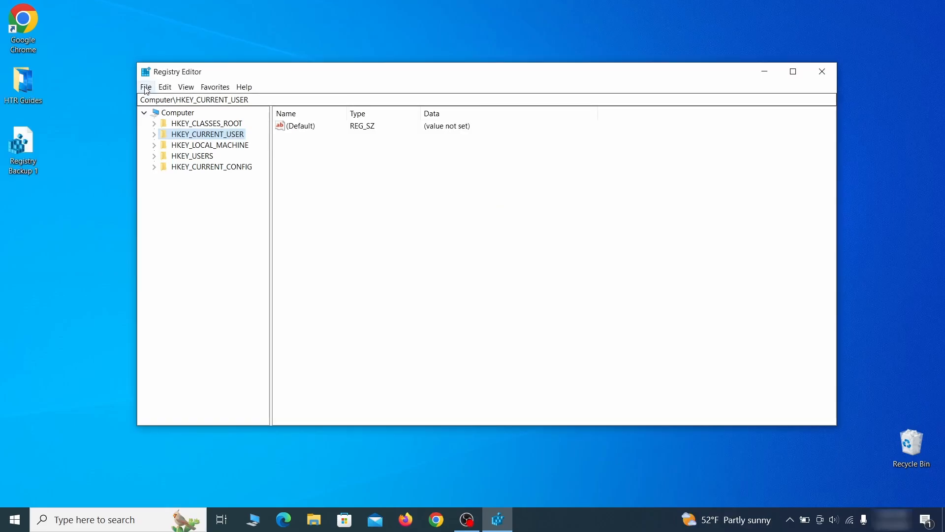
{"action": "left_click", "coordinate": [145, 87]}
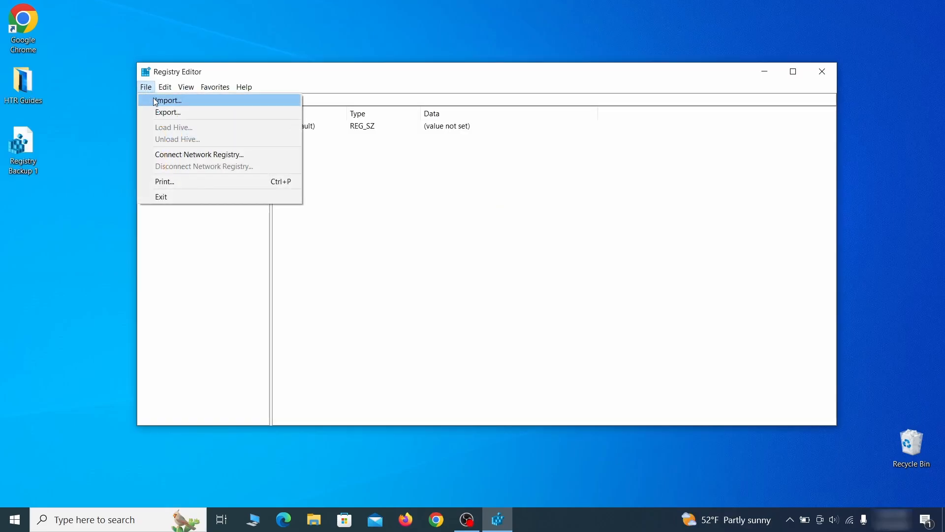
{"action": "left_click", "coordinate": [203, 105]}
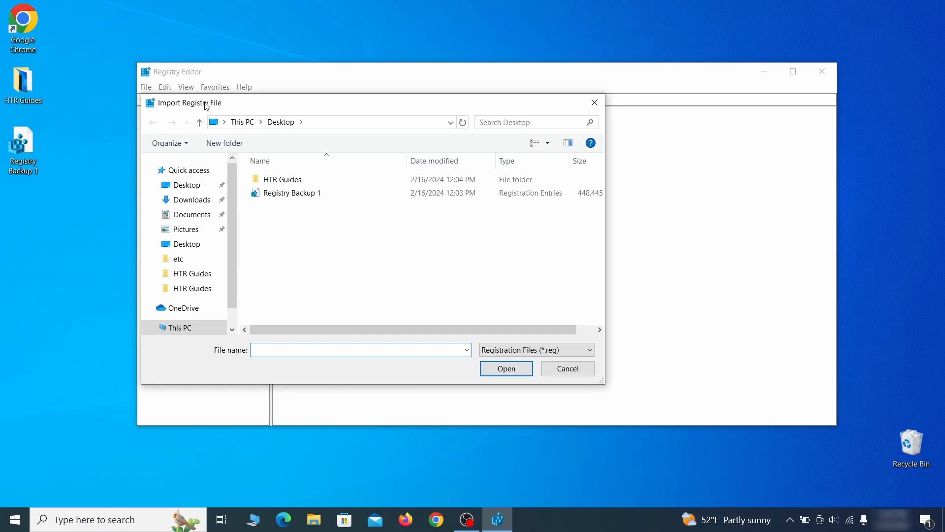
{"action": "left_click", "coordinate": [327, 195]}
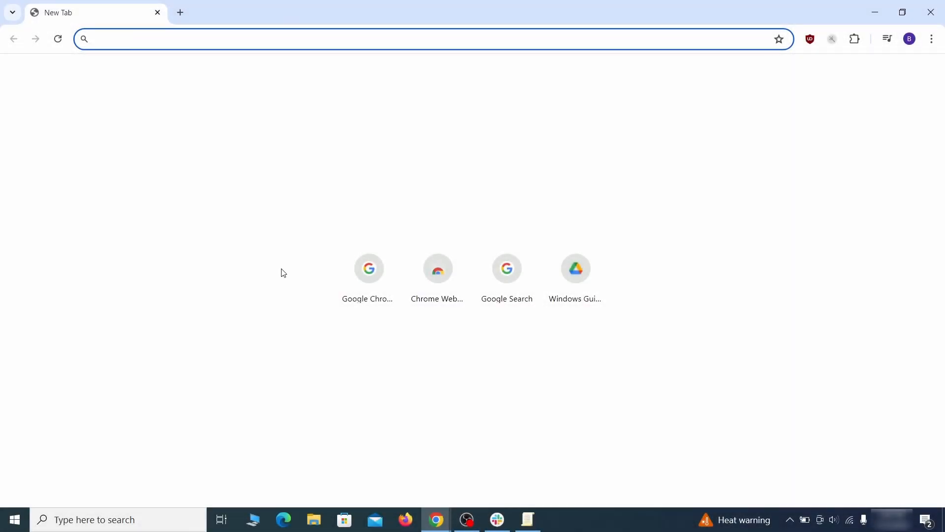
- Open chrome://policy in Chrome and copy the HomepageLocation policy value into the New Text Document in Notepad
{"action": "type", "text": "ch"}
{"action": "key", "text": "Return"}
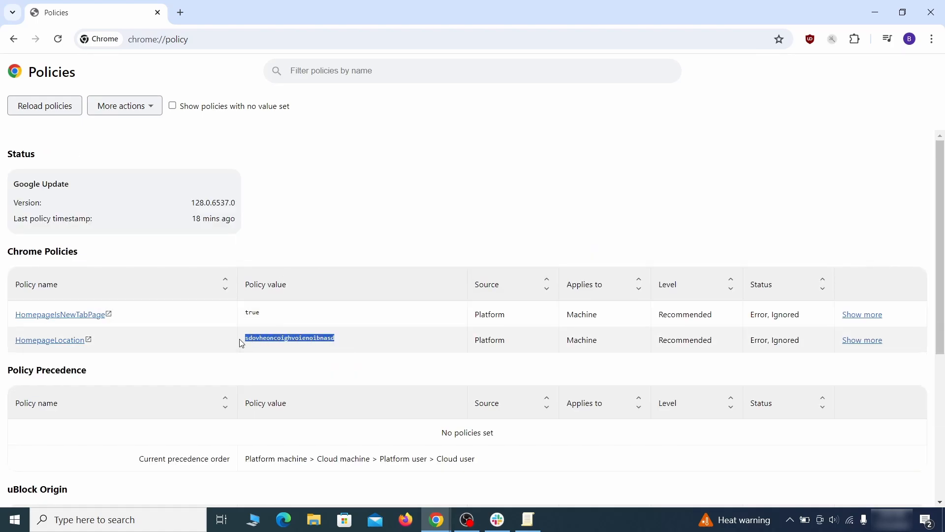
{"action": "right_click", "coordinate": [268, 340]}
{"action": "left_click", "coordinate": [287, 350]}
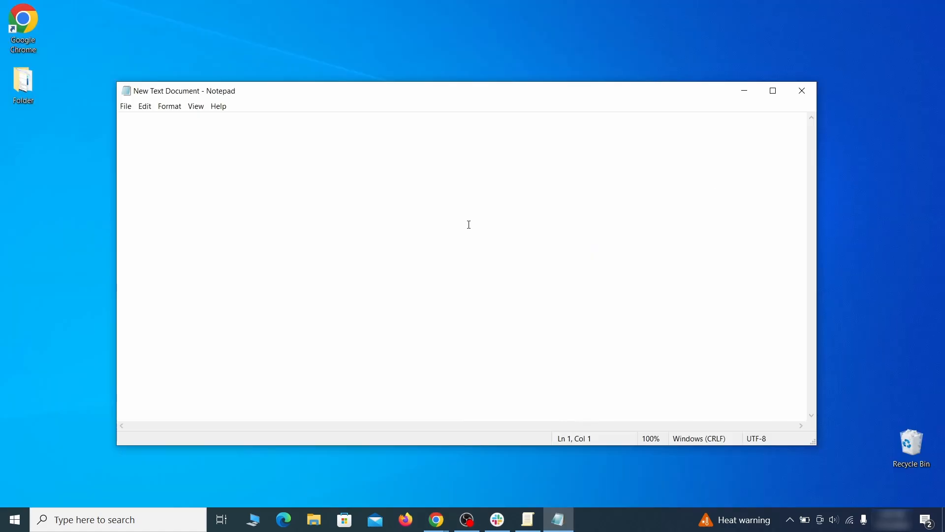
{"action": "right_click", "coordinate": [469, 225]}
{"action": "left_click", "coordinate": [495, 262]}
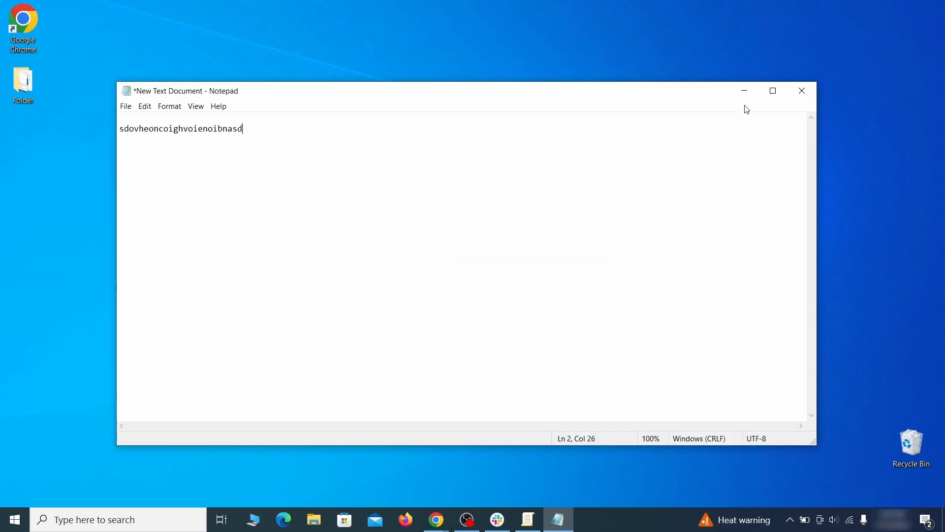
{"action": "left_click", "coordinate": [743, 93]}
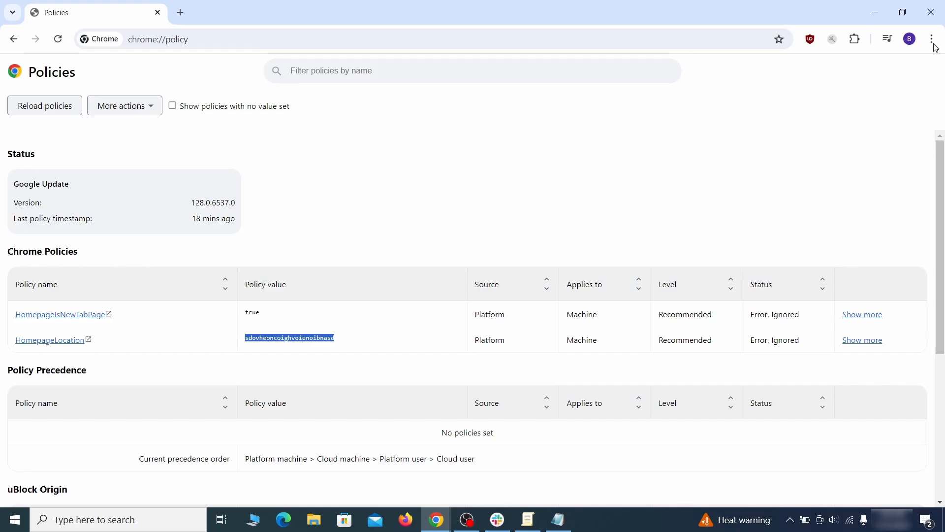
- Open Chrome's main menu to reach the browser's Extensions page
{"action": "left_click", "coordinate": [932, 39]}
{"action": "mouse_move", "coordinate": [792, 227]}
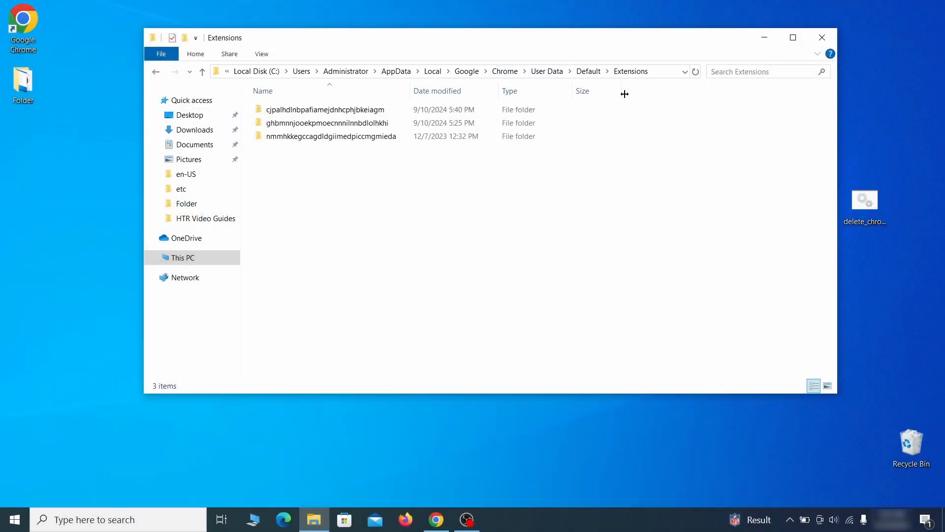
- Delete all folders inside Chrome's Default\Extensions folder in File Explorer, and repair the corrupted uBlock Origin extension in Chrome
{"action": "left_click_drag", "start_coordinate": [350, 156], "coordinate": [399, 119]}
{"action": "right_click", "coordinate": [399, 120]}
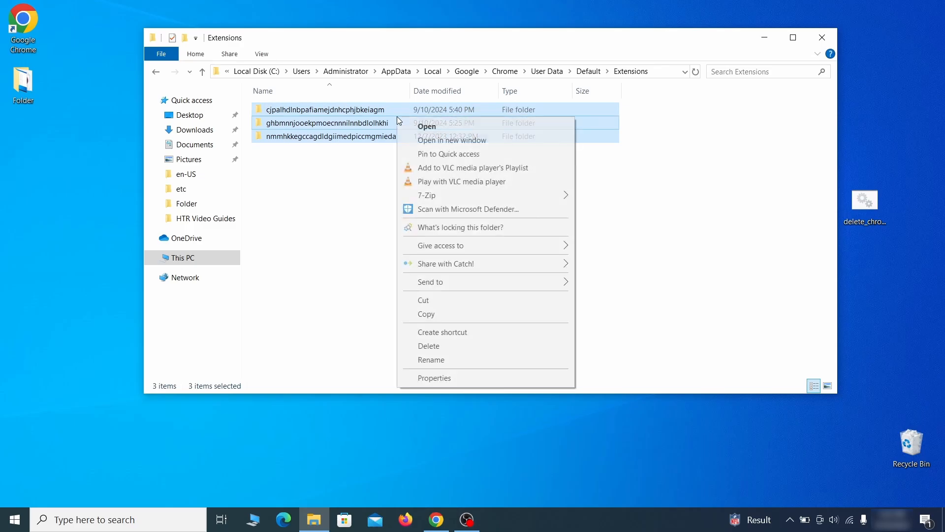
{"action": "left_click", "coordinate": [438, 347]}
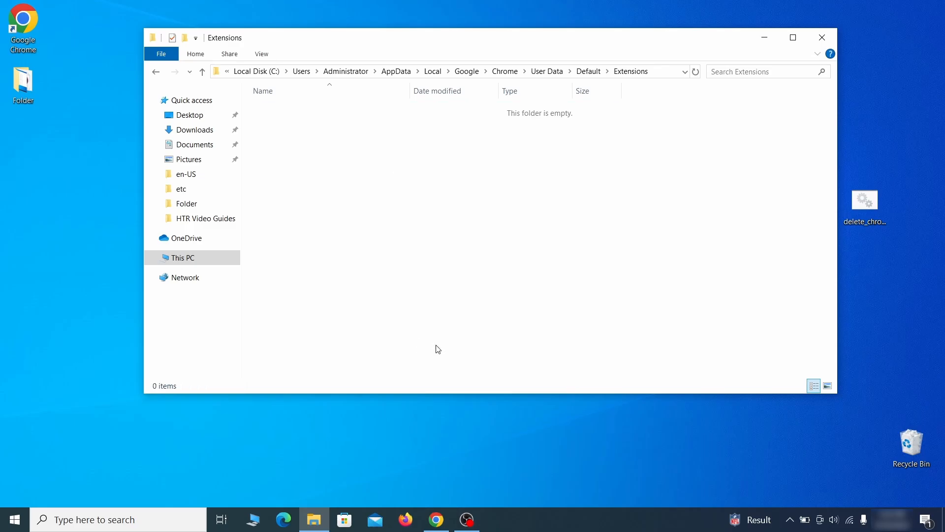
{"action": "left_click", "coordinate": [823, 39]}
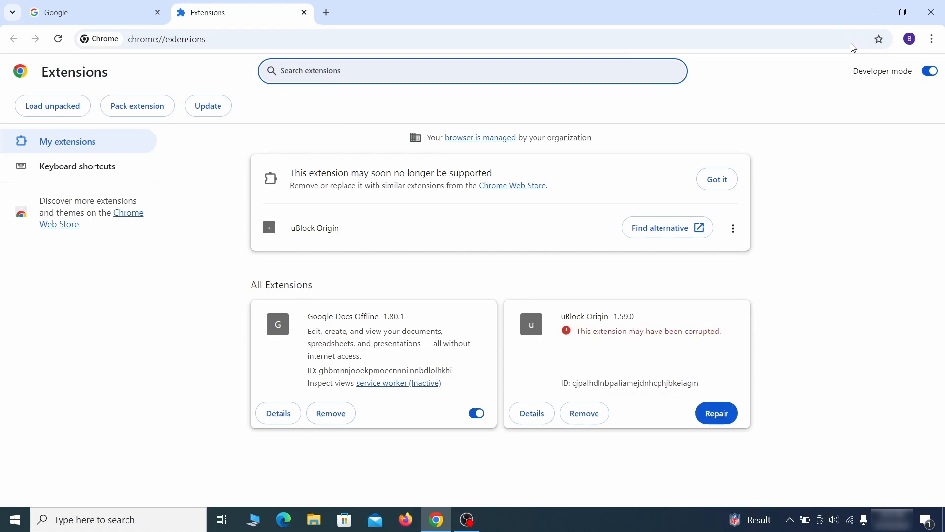
{"action": "left_click", "coordinate": [719, 416]}
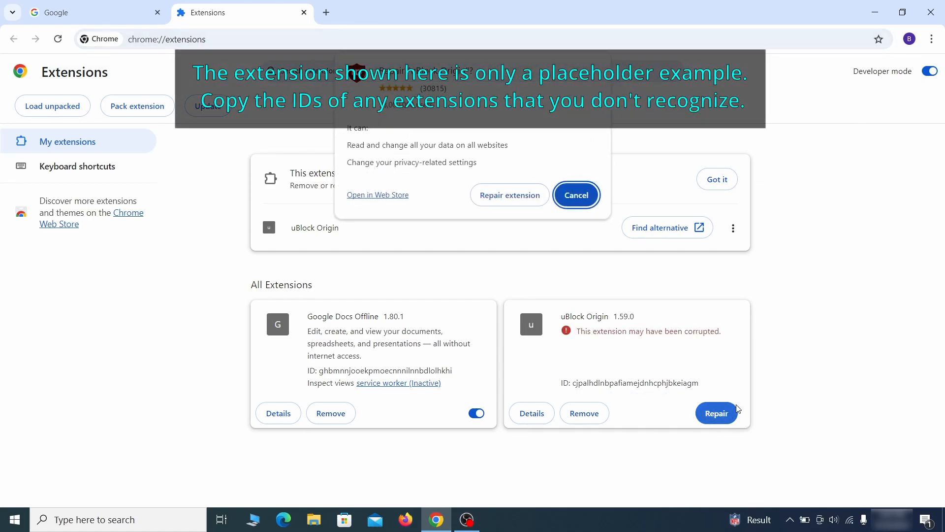
{"action": "left_click", "coordinate": [509, 195]}
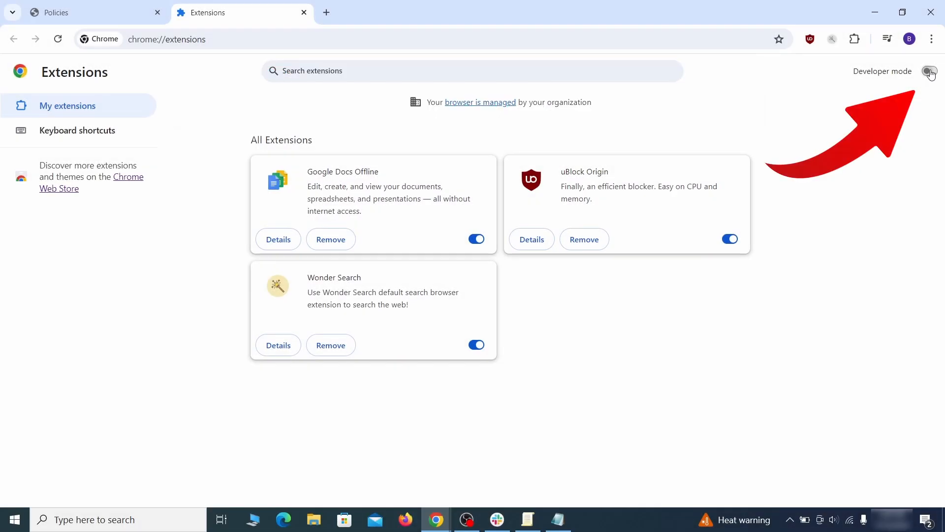
- Enable Developer mode on Chrome's Extensions page and copy the Wonder Search extension ID into the Notepad document
{"action": "left_click", "coordinate": [930, 72]}
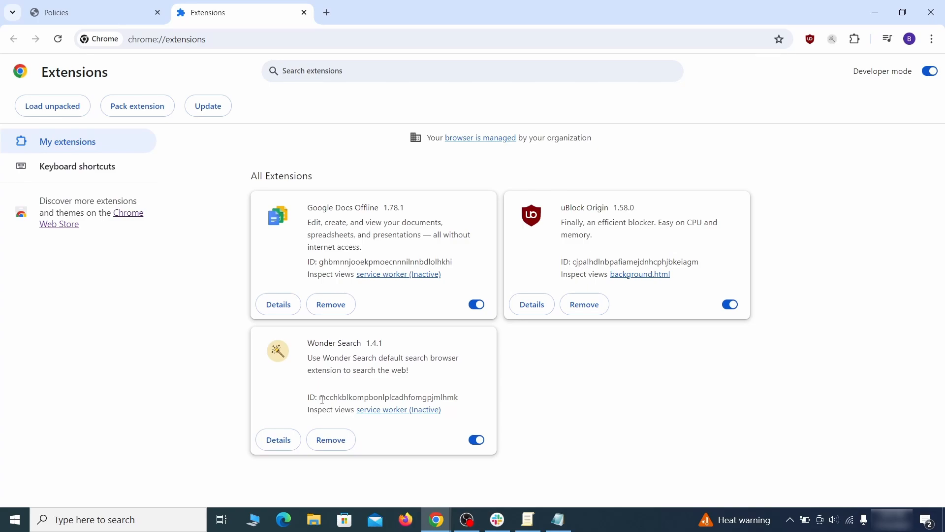
{"action": "left_click_drag", "start_coordinate": [323, 399], "coordinate": [448, 396]}
{"action": "right_click", "coordinate": [458, 397]}
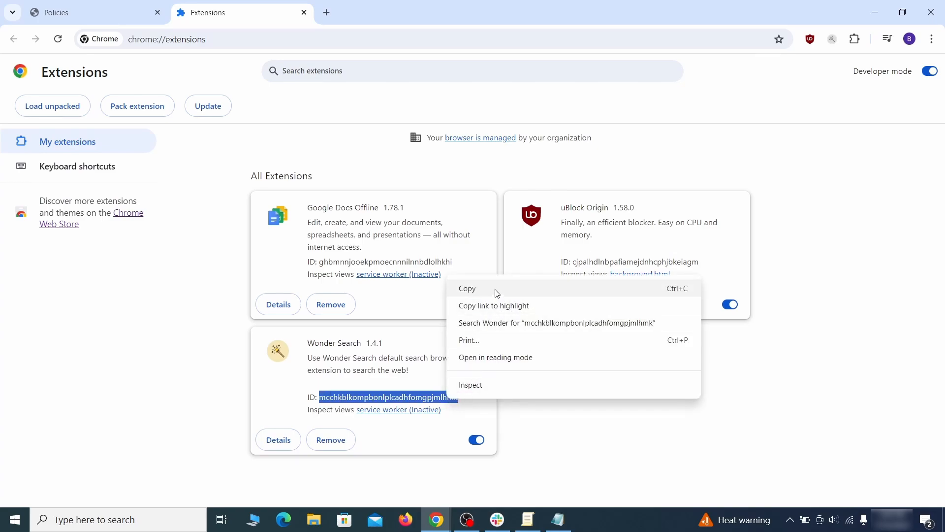
{"action": "left_click", "coordinate": [468, 289]}
{"action": "left_click", "coordinate": [877, 16]}
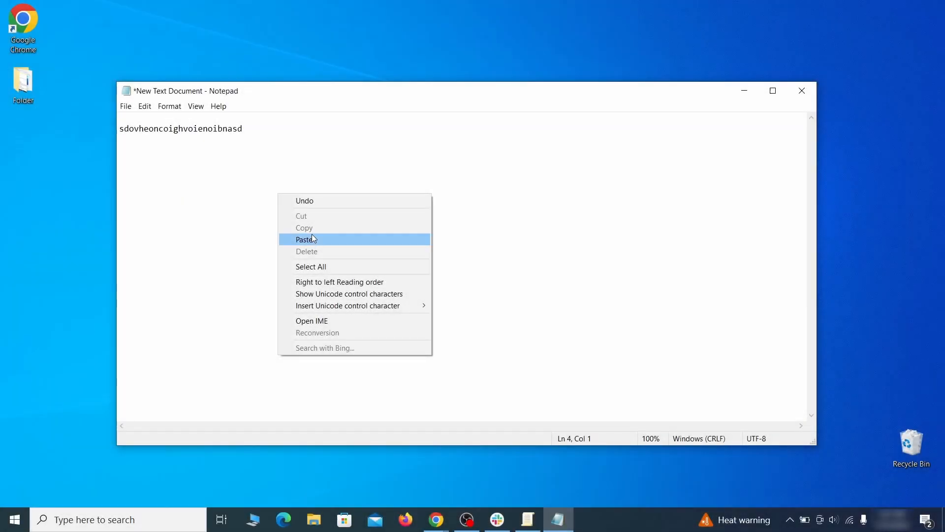
{"action": "left_click", "coordinate": [324, 239]}
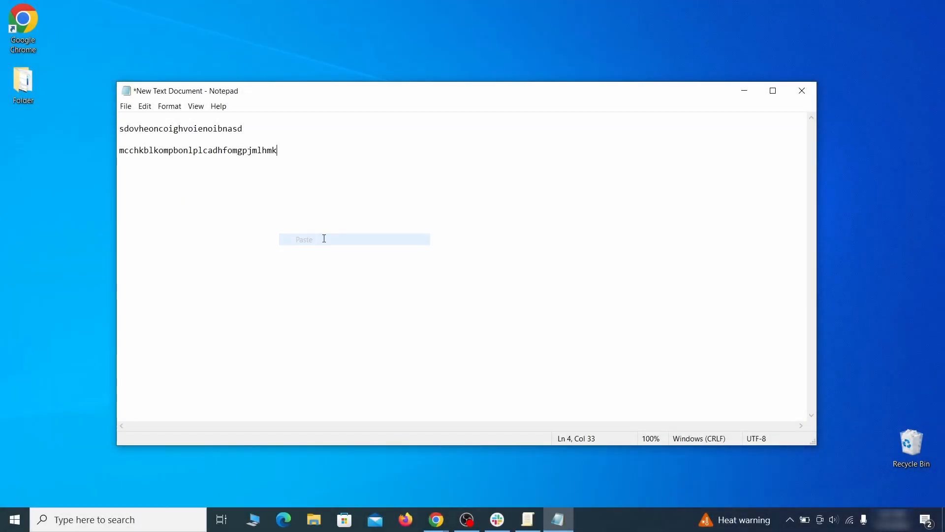
{"action": "left_click", "coordinate": [744, 92]}
- Search Windows for "regedit" and run the Registry Editor as administrator
{"action": "left_click", "coordinate": [11, 526]}
{"action": "type", "text": "regedit"}
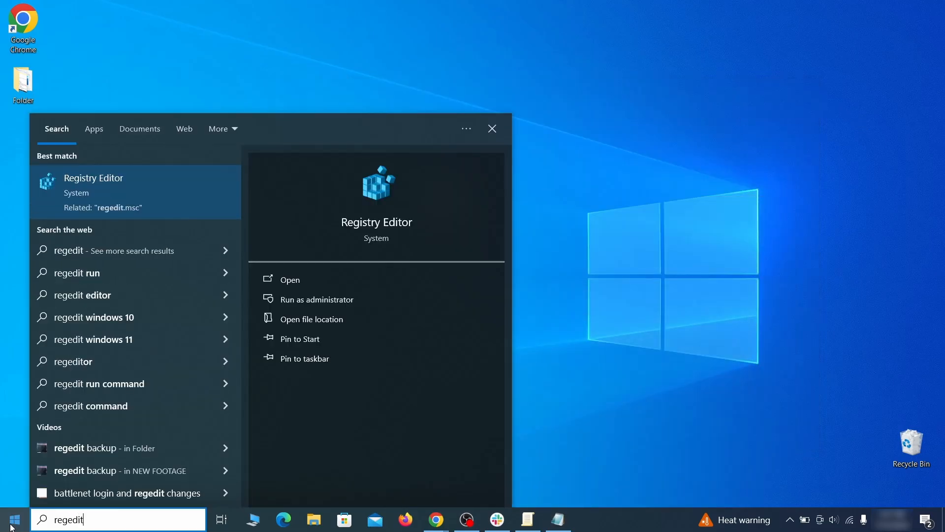
{"action": "right_click", "coordinate": [190, 191]}
{"action": "left_click", "coordinate": [217, 204]}
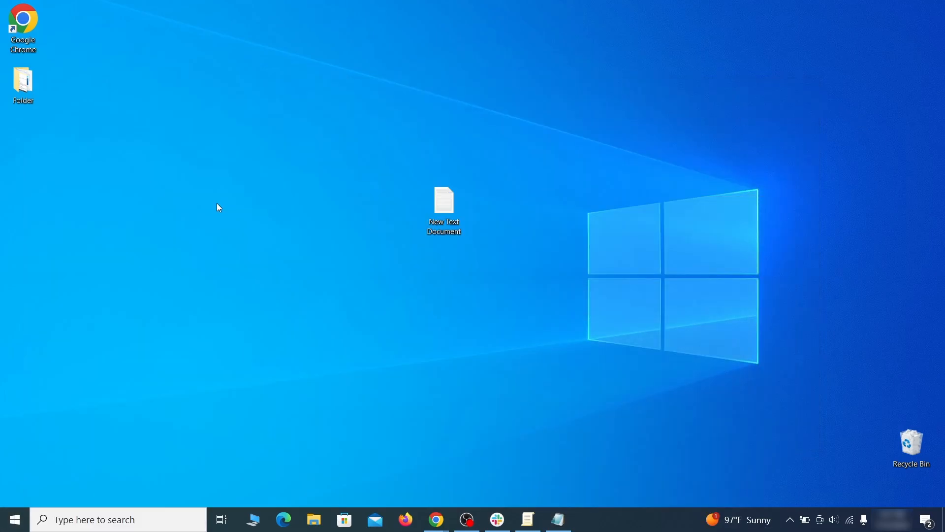
- Copy the saved policy value from Notepad and search the whole registry for "sdovheoncoighvoienoibnasd"
{"action": "key", "text": "ctrl+f"}
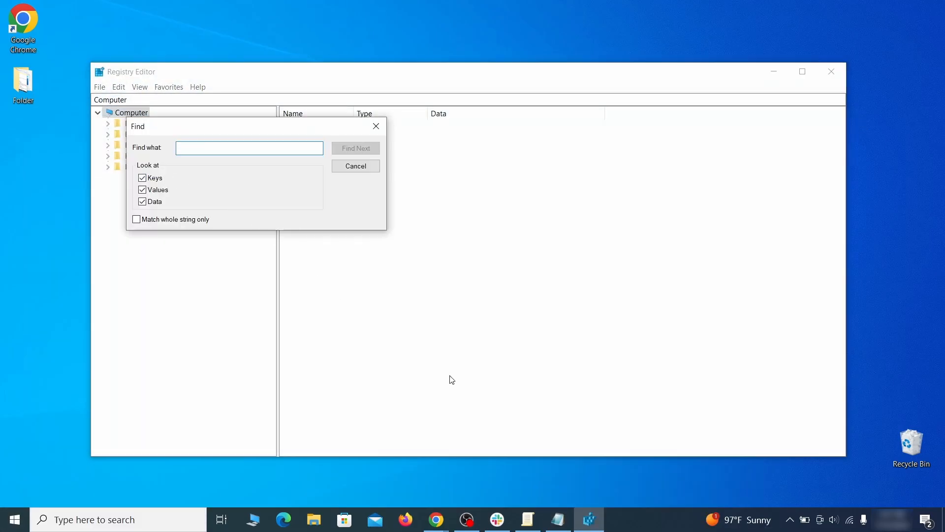
{"action": "left_click", "coordinate": [559, 521]}
{"action": "right_click", "coordinate": [211, 131]}
{"action": "left_click", "coordinate": [239, 168]}
{"action": "left_click", "coordinate": [96, 181]}
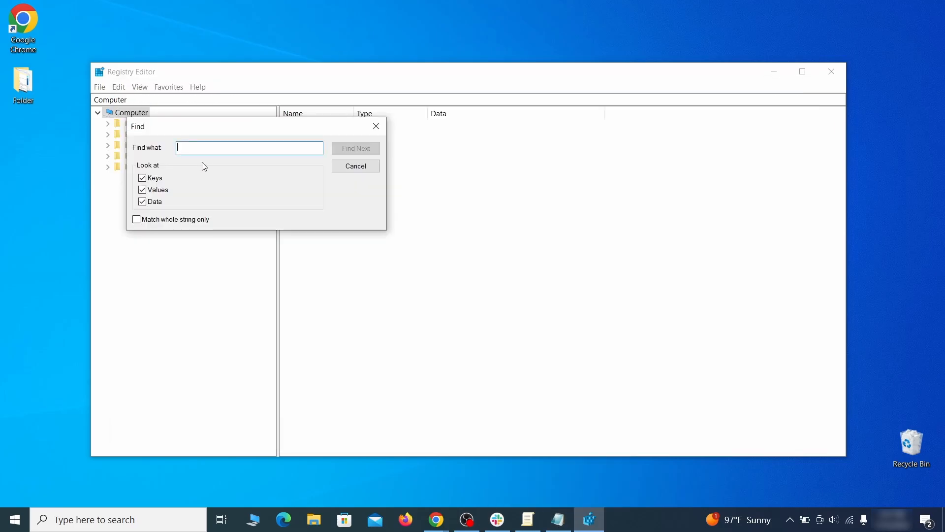
{"action": "right_click", "coordinate": [210, 150]}
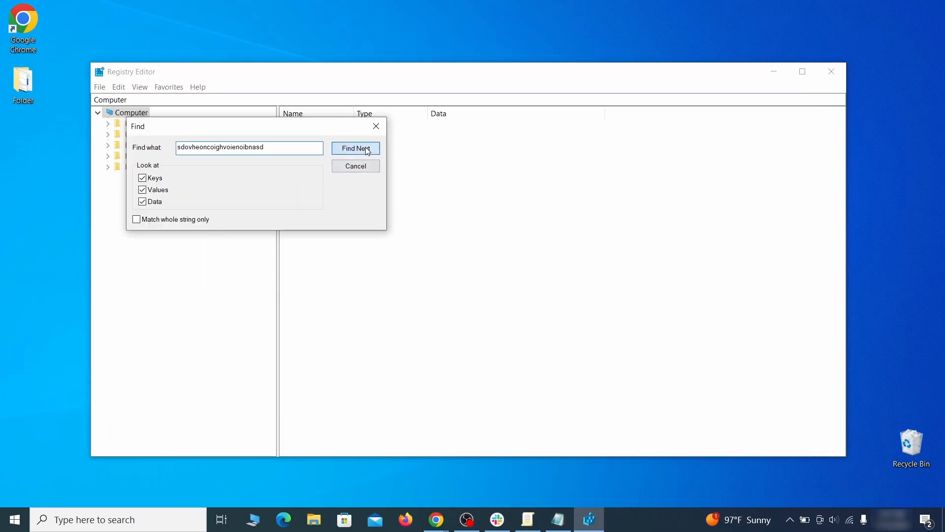
{"action": "left_click", "coordinate": [368, 151]}
- Delete the Recommended key under Policies\Google\Chrome in Group Policy Objects, including its subkeys
{"action": "right_click", "coordinate": [232, 297]}
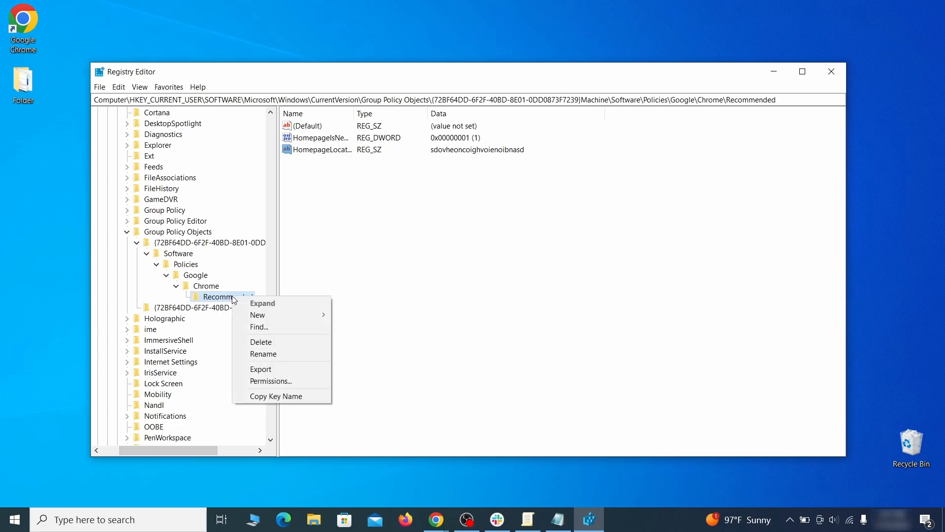
{"action": "left_click", "coordinate": [284, 344]}
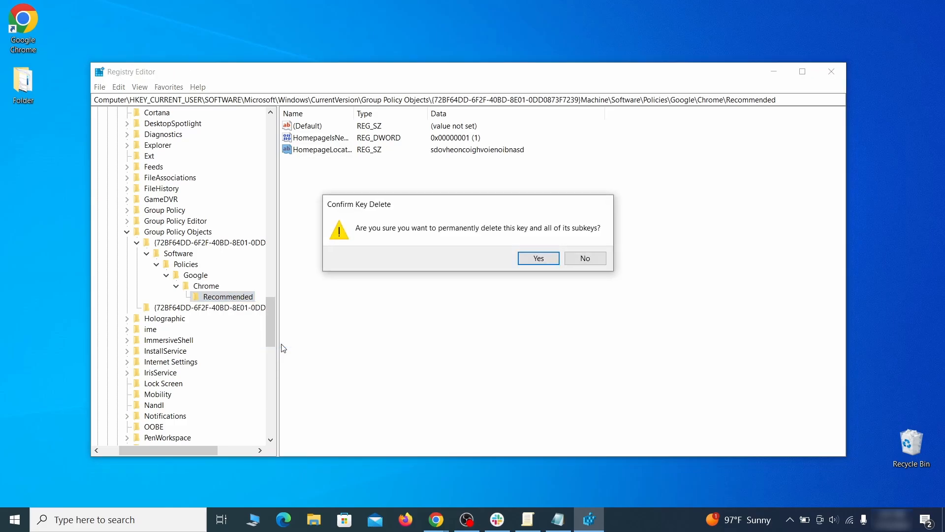
{"action": "left_click", "coordinate": [539, 258]}
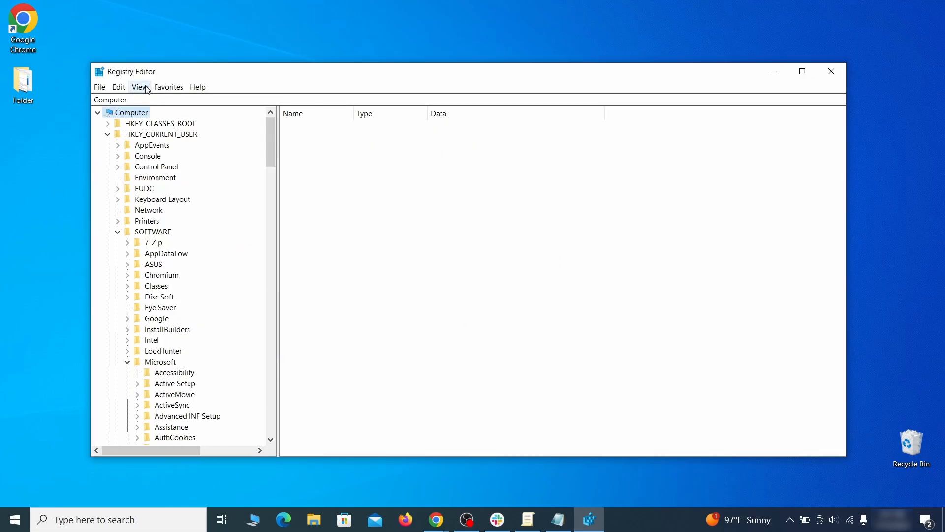
{"action": "left_click", "coordinate": [119, 87]}
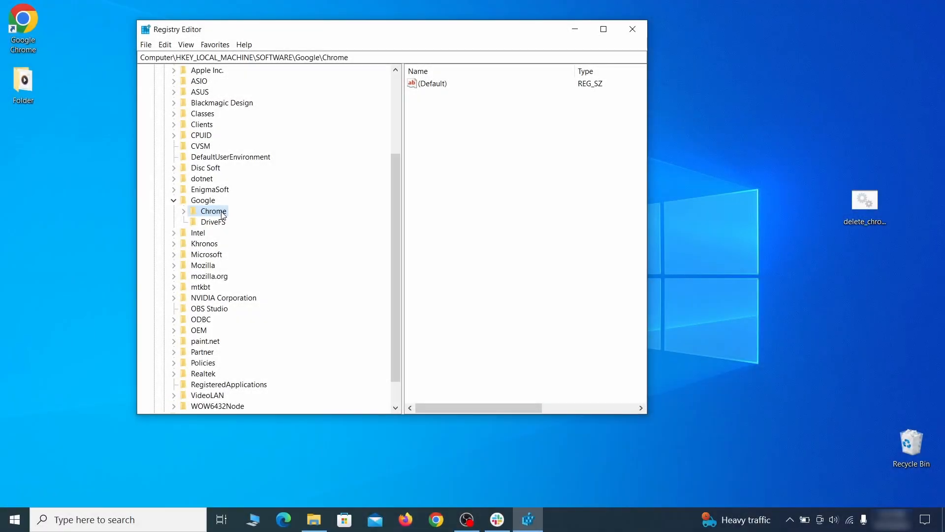
- Try to delete the Chrome key under HKEY_LOCAL_MACHINE\SOFTWARE\Google, including its subkeys
{"action": "right_click", "coordinate": [214, 213]}
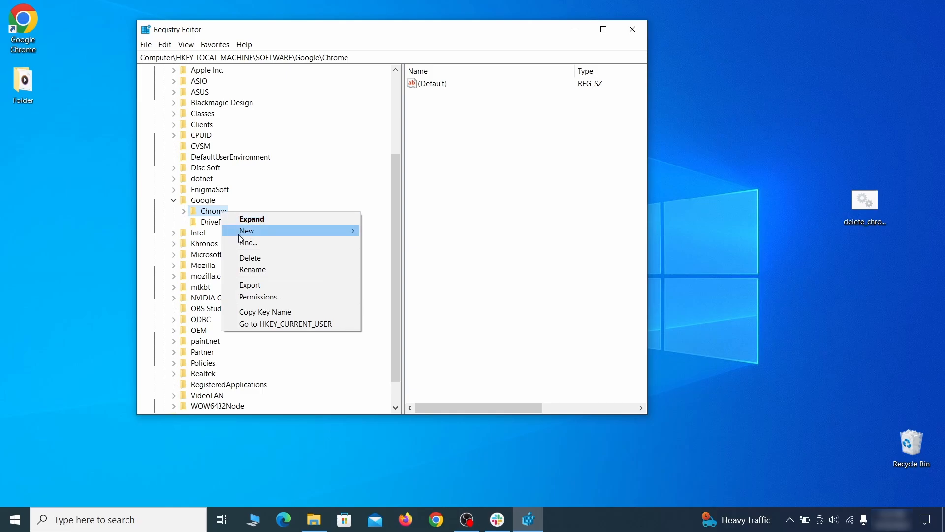
{"action": "left_click", "coordinate": [261, 259]}
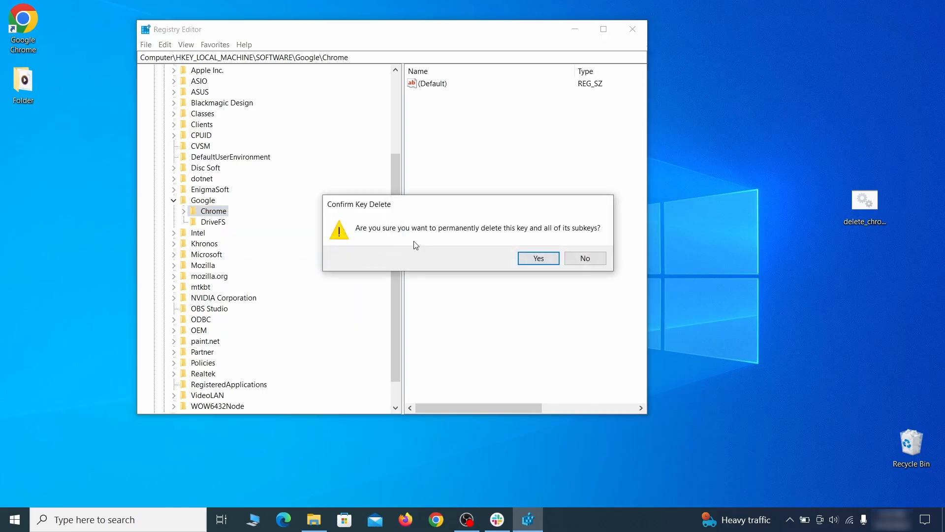
{"action": "left_click", "coordinate": [538, 258]}
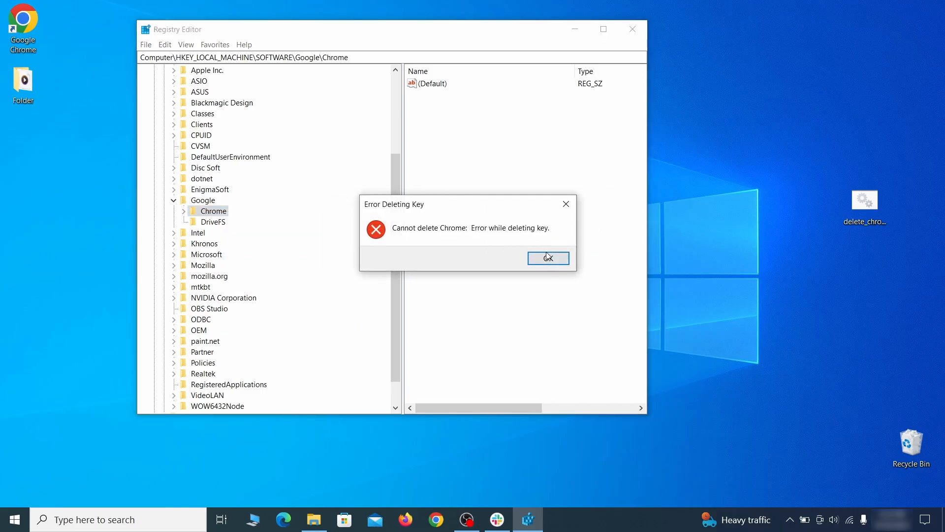
{"action": "left_click", "coordinate": [548, 257]}
- Open the advanced security settings of the SOFTWARE\Google\Chrome key and change its owner to Everyone
{"action": "right_click", "coordinate": [222, 215]}
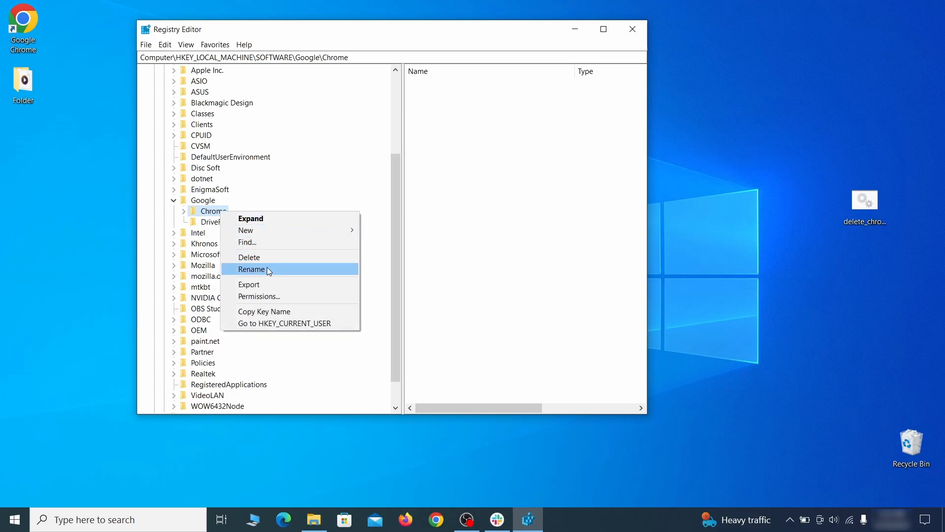
{"action": "left_click", "coordinate": [279, 296]}
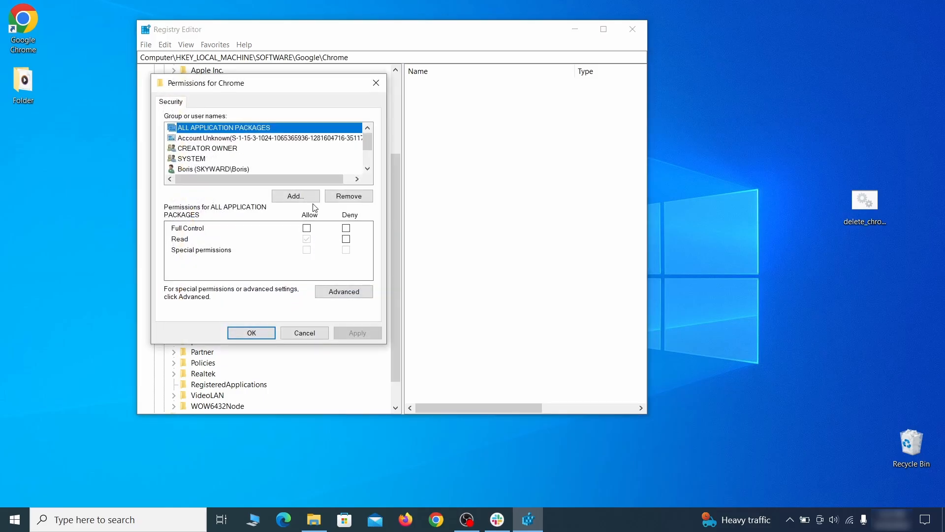
{"action": "left_click", "coordinate": [344, 292]}
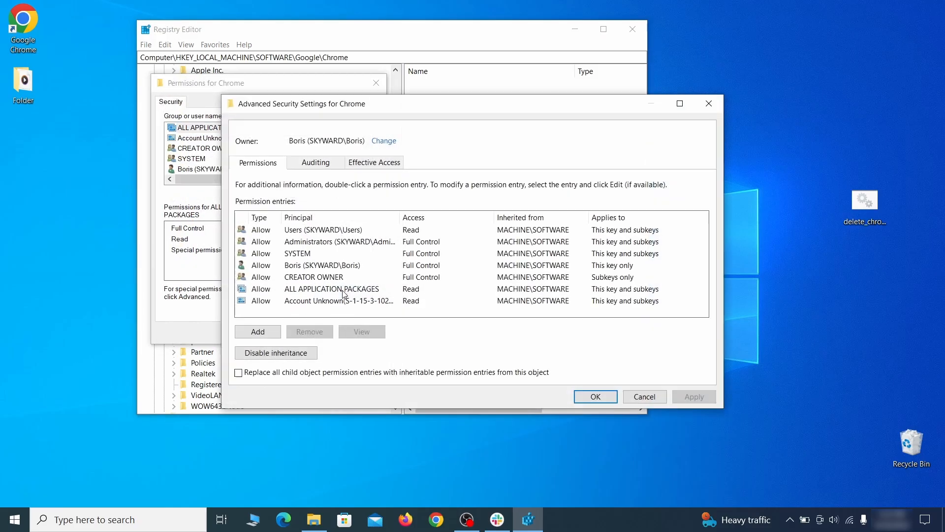
{"action": "left_click", "coordinate": [382, 141]}
{"action": "type", "text": "everyon"}
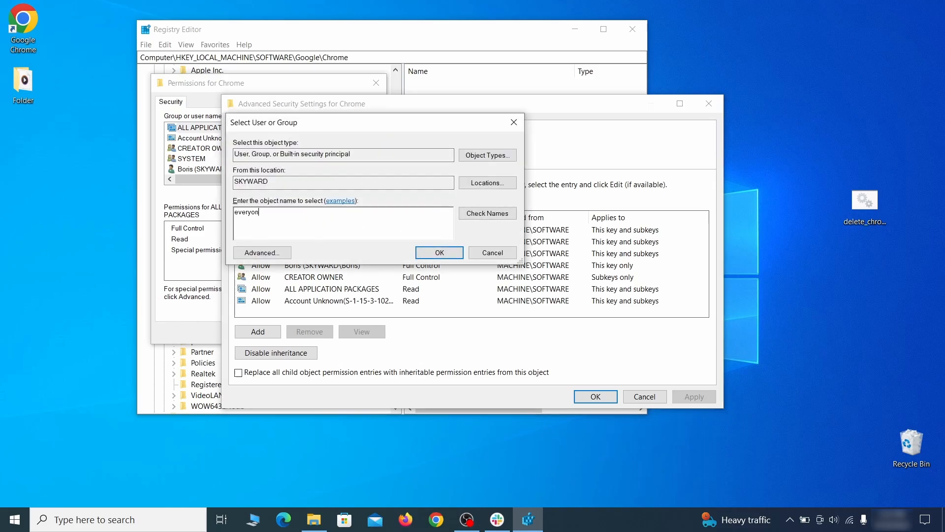
{"action": "type", "text": "e"}
{"action": "left_click", "coordinate": [487, 213]}
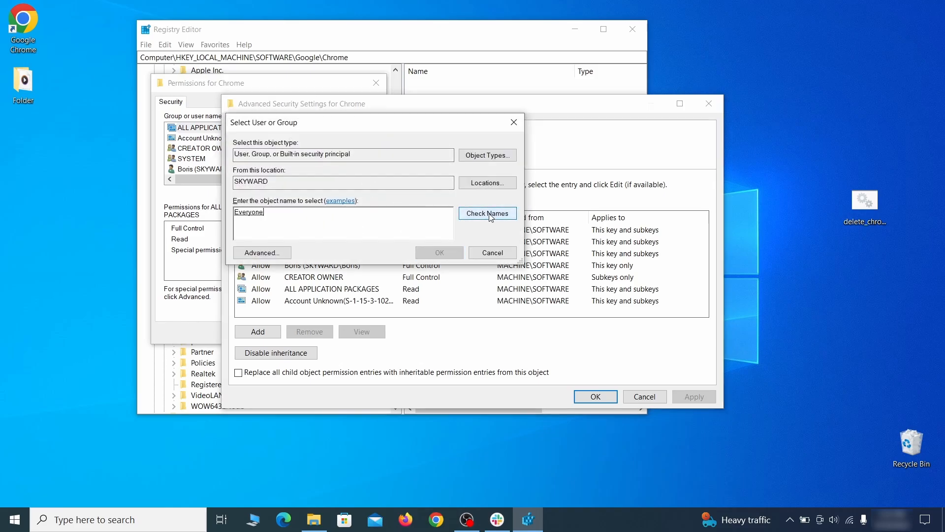
{"action": "left_click", "coordinate": [446, 253]}
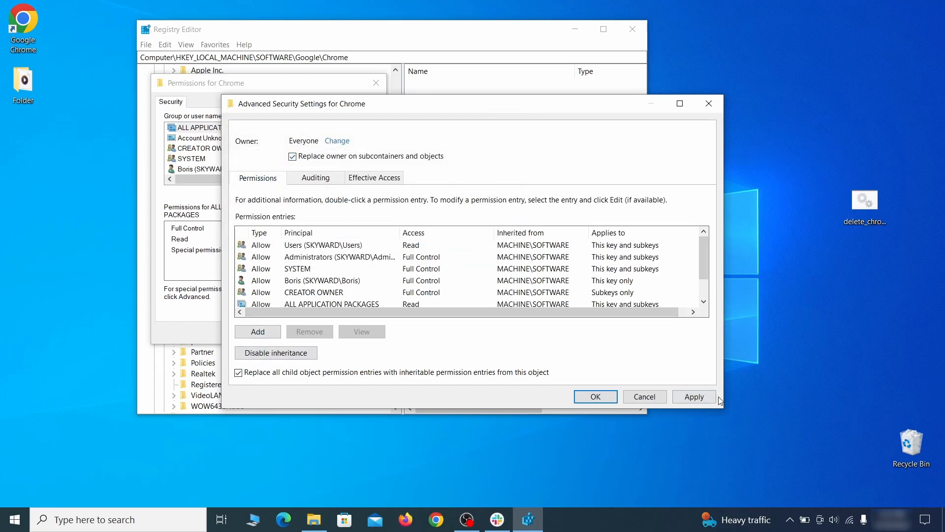
- Apply replacing the owner on subcontainers and all child object permission entries, and accept the Chrome key's permission settings
{"action": "left_click", "coordinate": [694, 397]}
{"action": "left_click", "coordinate": [512, 314]}
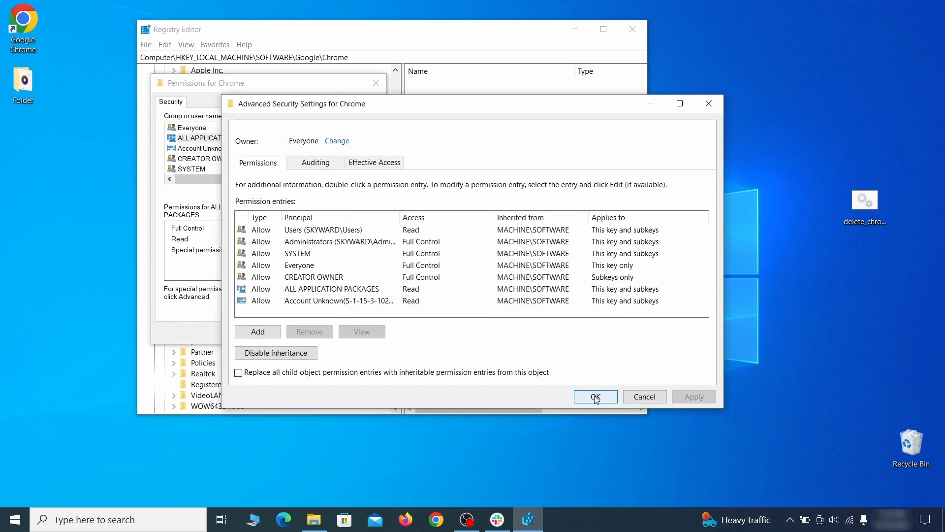
{"action": "left_click", "coordinate": [596, 397]}
{"action": "left_click", "coordinate": [253, 332]}
- Delete the Chrome key under HKEY_LOCAL_MACHINE\SOFTWARE\Google together with all its subkeys
{"action": "right_click", "coordinate": [216, 211]}
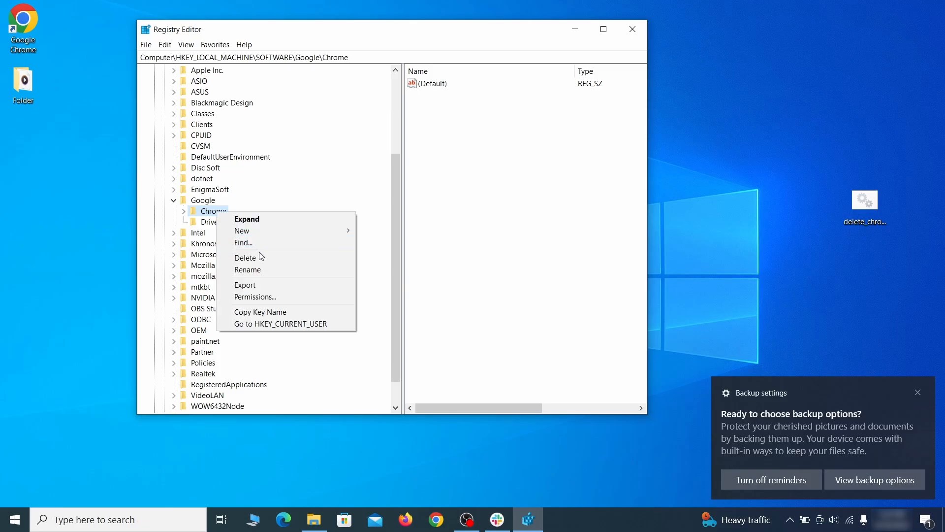
{"action": "left_click", "coordinate": [268, 260]}
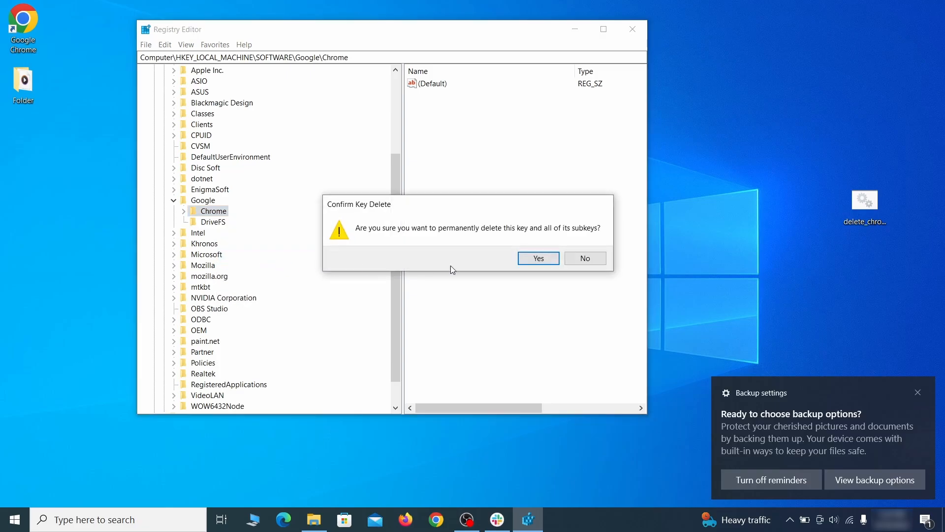
{"action": "left_click", "coordinate": [539, 268]}
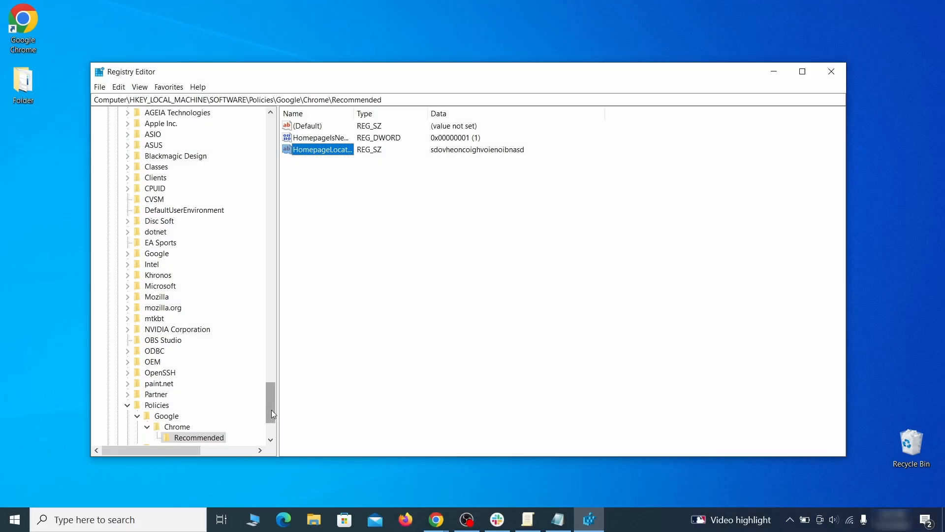
- Delete the Recommended key under HKEY_LOCAL_MACHINE\SOFTWARE\Policies\Google\Chrome, including its subkeys
{"action": "scroll", "coordinate": [245, 390], "scroll_direction": "down", "scroll_amount": 3}
{"action": "right_click", "coordinate": [212, 345]}
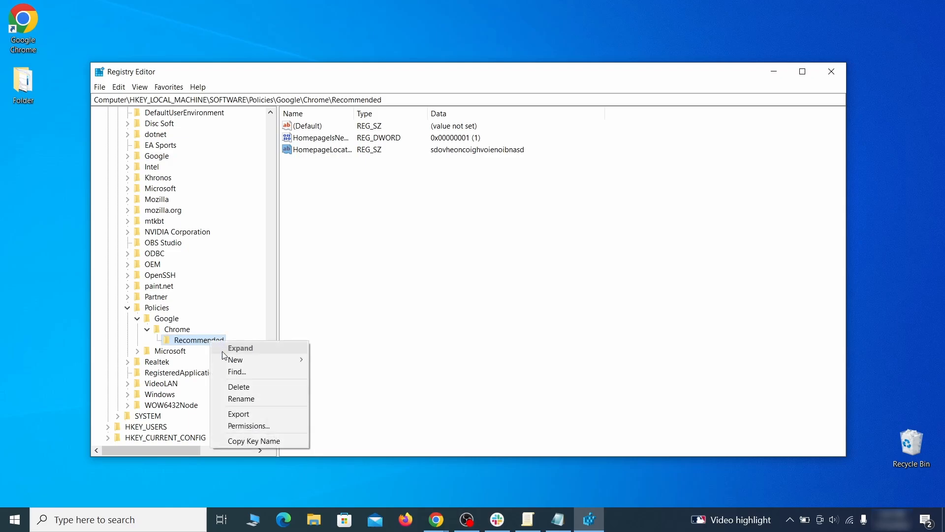
{"action": "left_click", "coordinate": [260, 389]}
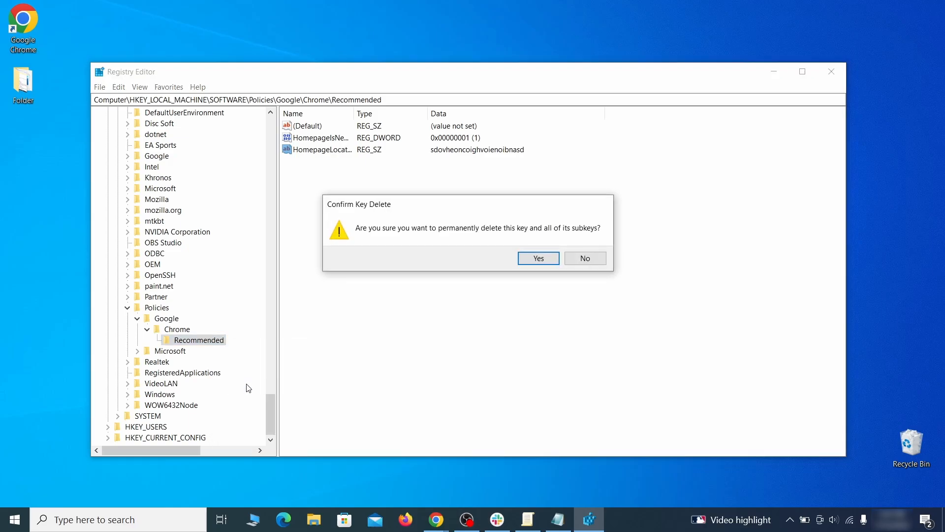
{"action": "left_click", "coordinate": [539, 258]}
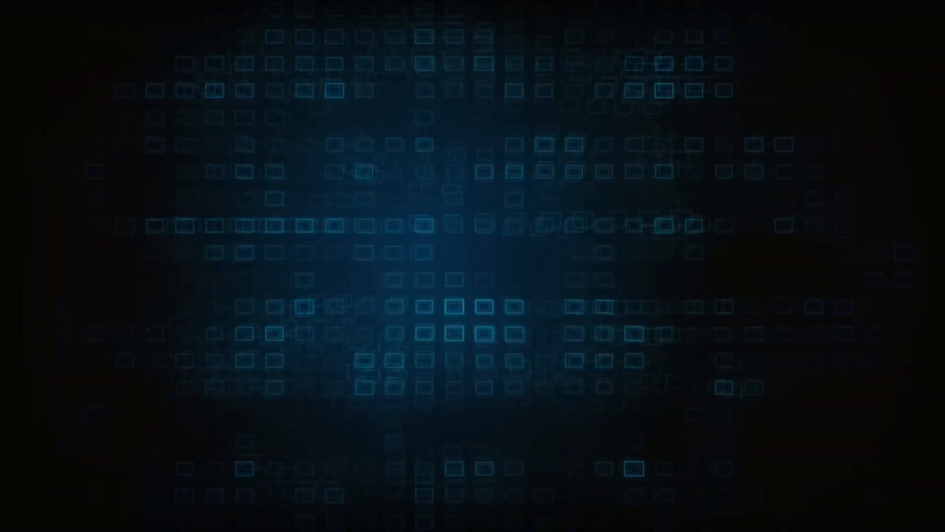
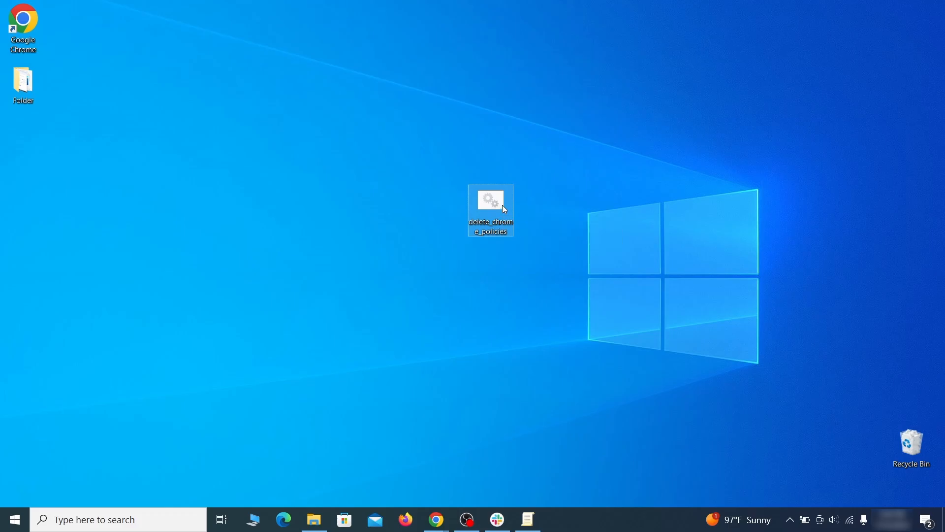
- Run the desktop file delete_chrome_policies.bat as administrator despite the SmartScreen block, and close its command window
{"action": "right_click", "coordinate": [502, 206]}
{"action": "left_click", "coordinate": [566, 253]}
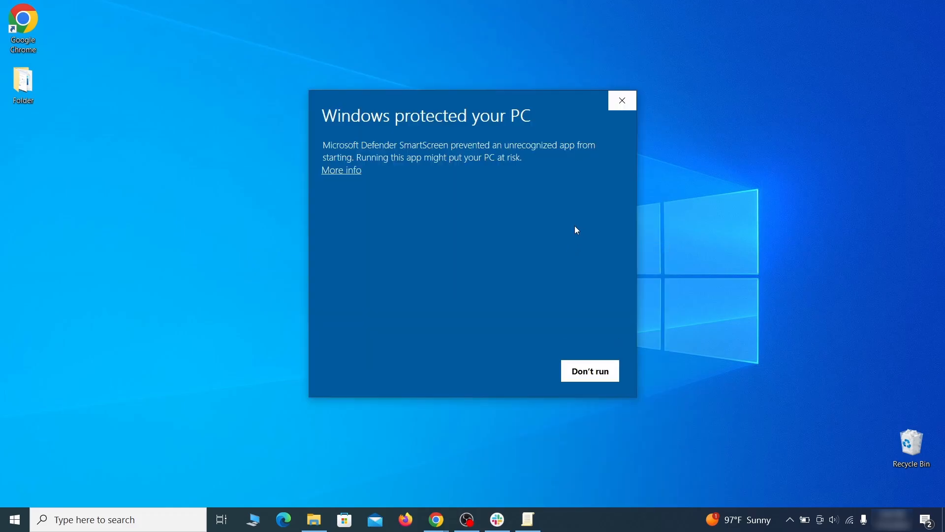
{"action": "left_click", "coordinate": [343, 170]}
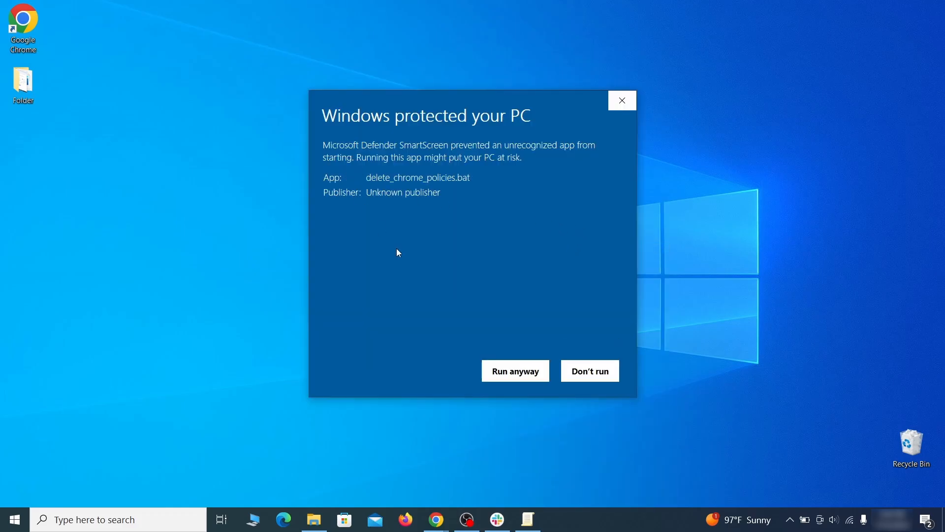
{"action": "left_click", "coordinate": [515, 372]}
{"action": "left_click_drag", "start_coordinate": [336, 25], "coordinate": [496, 55]}
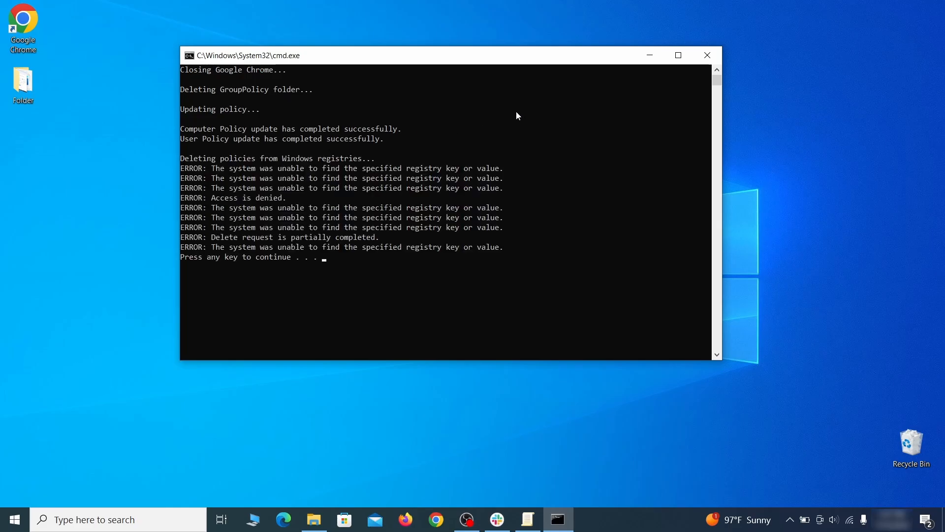
{"action": "left_click", "coordinate": [712, 59]}
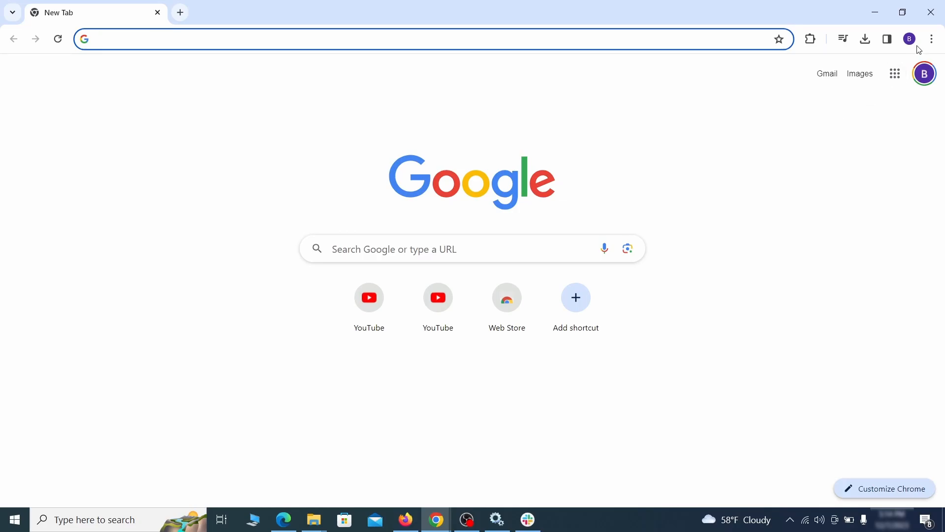
- Open Chrome's extension management page, and disable and remove the Add to Zola Button extension
{"action": "left_click", "coordinate": [933, 40]}
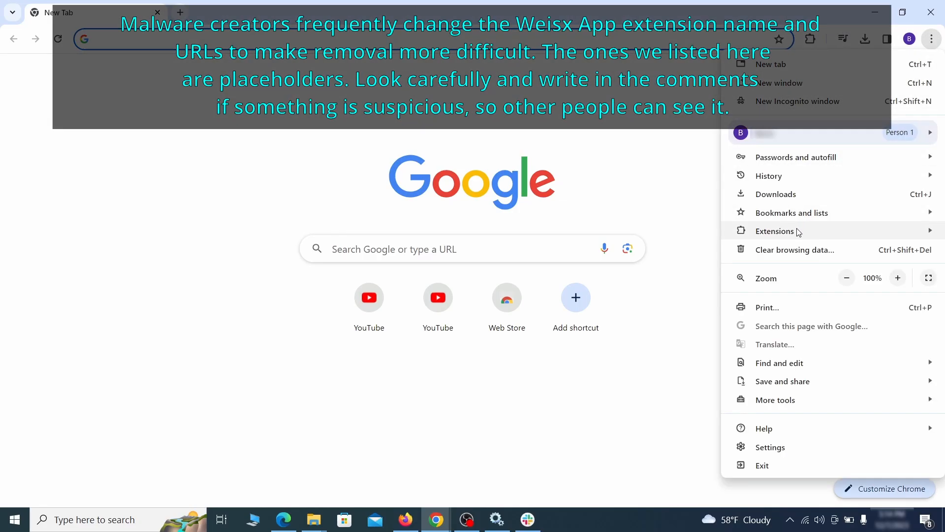
{"action": "mouse_move", "coordinate": [747, 235]}
{"action": "left_click", "coordinate": [694, 234]}
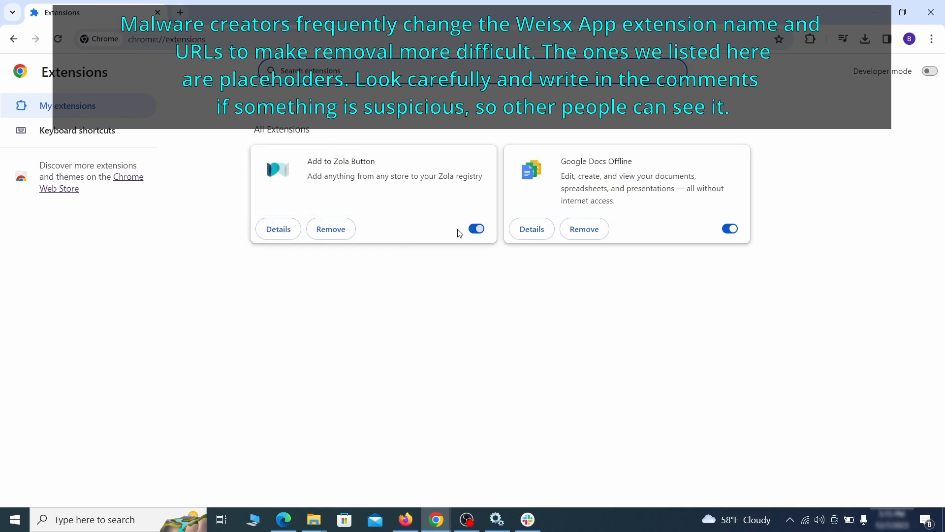
{"action": "left_click", "coordinate": [476, 228]}
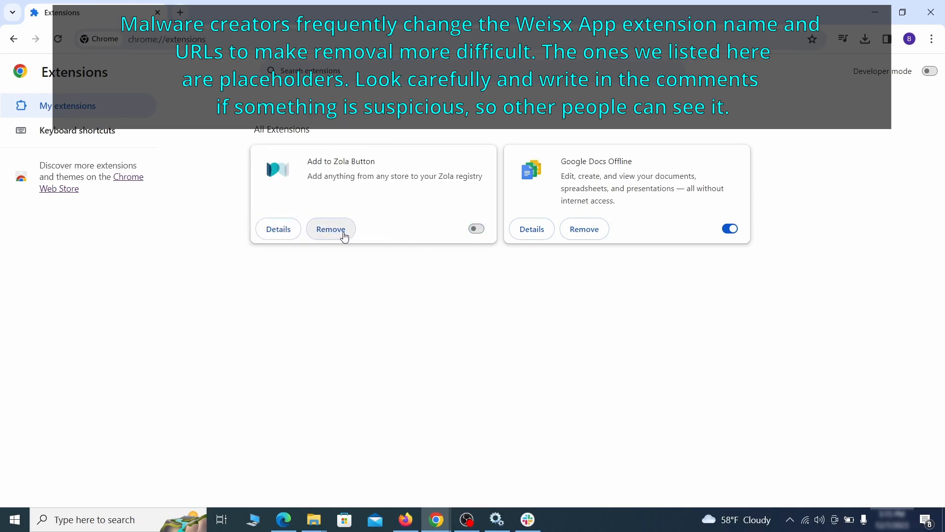
{"action": "left_click", "coordinate": [344, 237]}
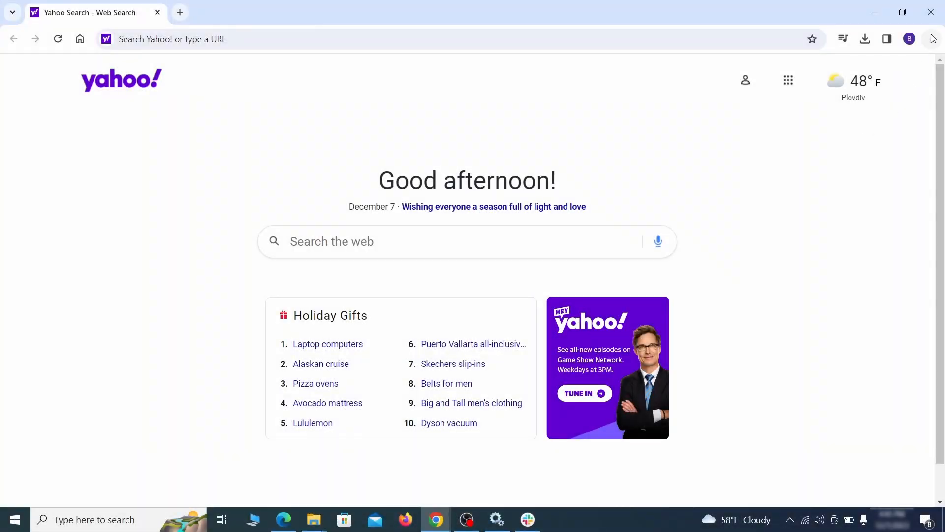
- Open the advanced options for clearing browsing data in Chrome's Privacy and security settings
{"action": "left_click", "coordinate": [932, 39]}
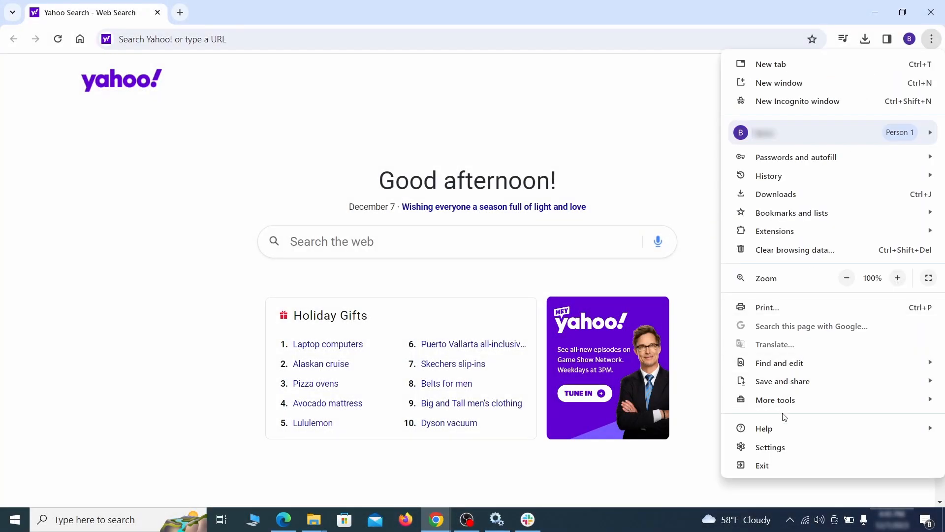
{"action": "left_click", "coordinate": [771, 447]}
{"action": "left_click", "coordinate": [113, 154]}
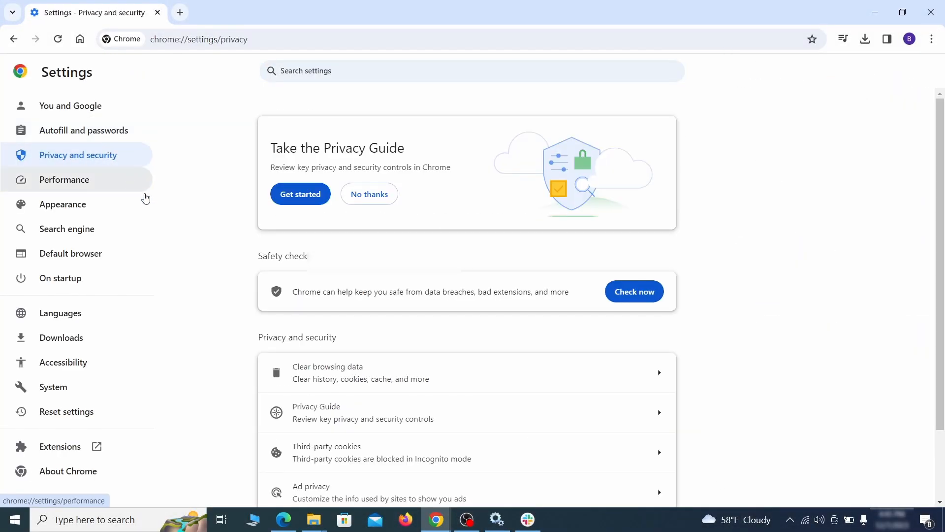
{"action": "scroll", "coordinate": [746, 322], "scroll_direction": "down", "scroll_amount": 1}
{"action": "left_click", "coordinate": [617, 318]}
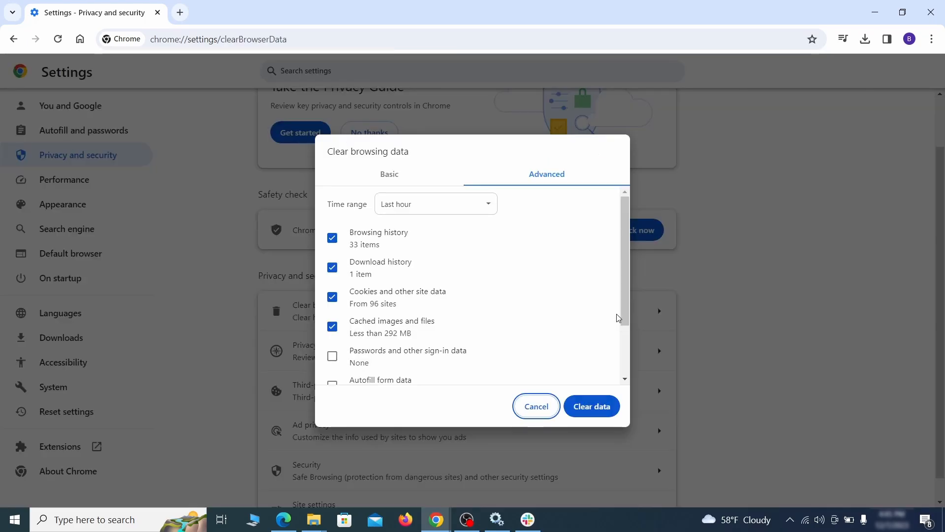
{"action": "left_click", "coordinate": [415, 179]}
{"action": "left_click", "coordinate": [526, 179]}
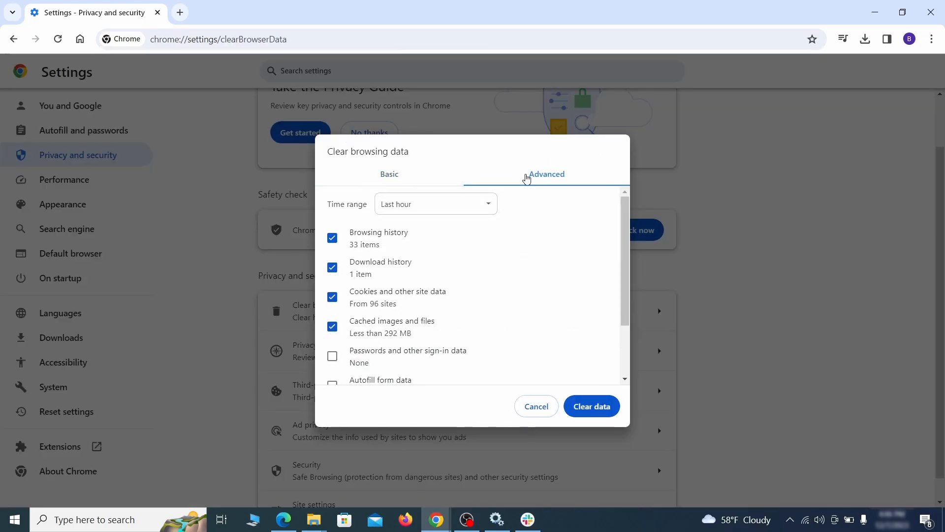
- Include Autofill form data, Site settings and Hosted app data in the selection, and clear the browsing data
{"action": "scroll", "coordinate": [479, 281], "scroll_direction": "down", "scroll_amount": 2}
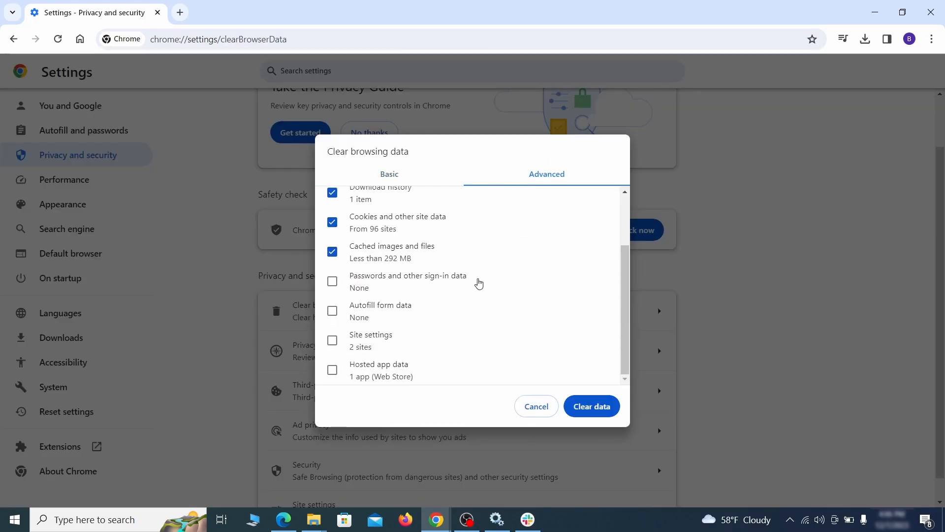
{"action": "left_click", "coordinate": [333, 312]}
{"action": "left_click", "coordinate": [334, 341]}
{"action": "left_click", "coordinate": [335, 372]}
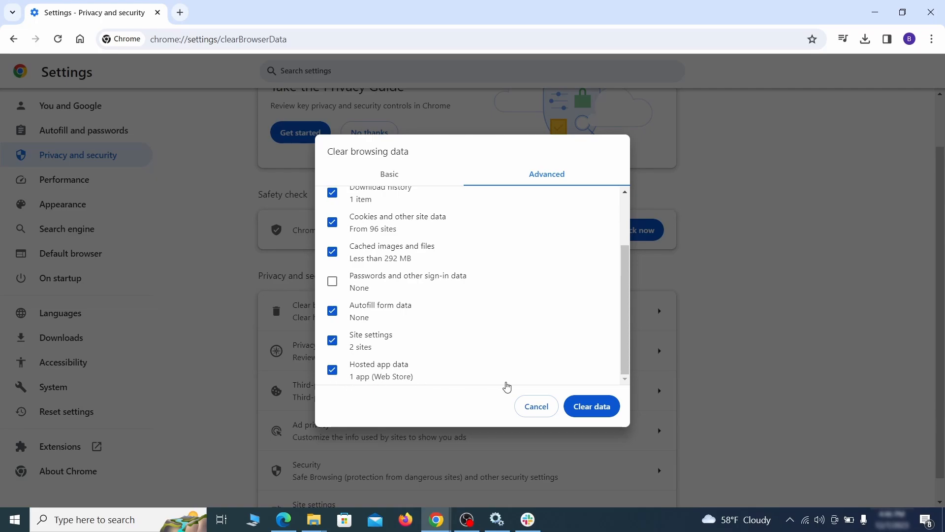
{"action": "left_click", "coordinate": [601, 409]}
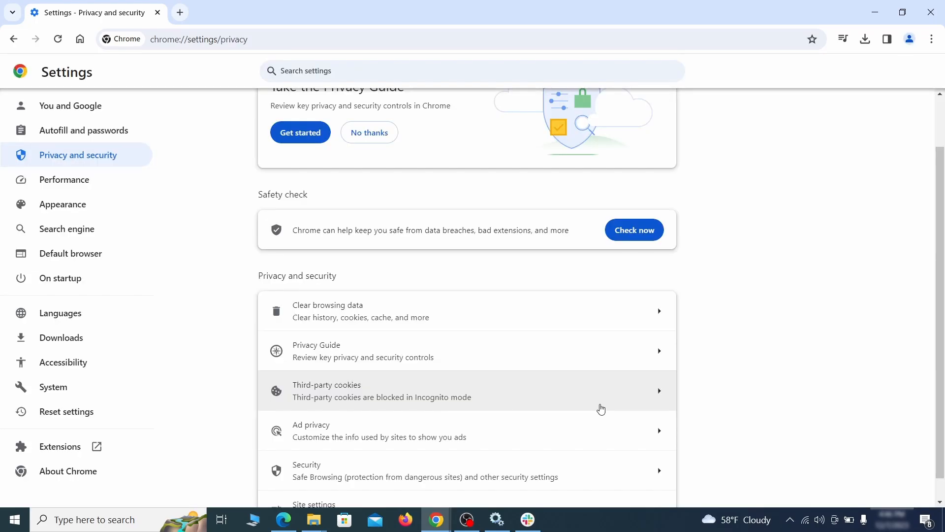
- Remove ExampleRougeURL.com from the sites allowed to send notifications in Chrome's site settings
{"action": "scroll", "coordinate": [712, 323], "scroll_direction": "down", "scroll_amount": 1}
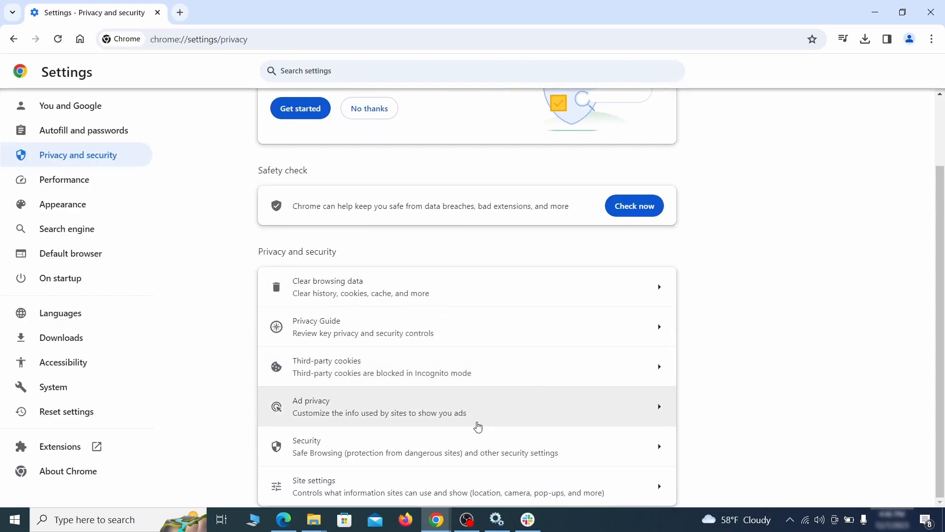
{"action": "left_click", "coordinate": [460, 483]}
{"action": "scroll", "coordinate": [678, 300], "scroll_direction": "down", "scroll_amount": 3}
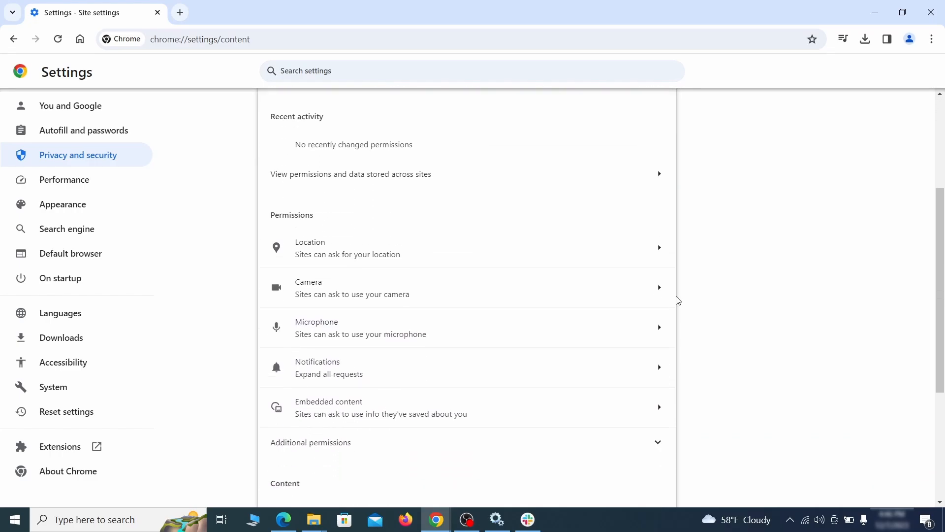
{"action": "scroll", "coordinate": [692, 285], "scroll_direction": "down", "scroll_amount": 1}
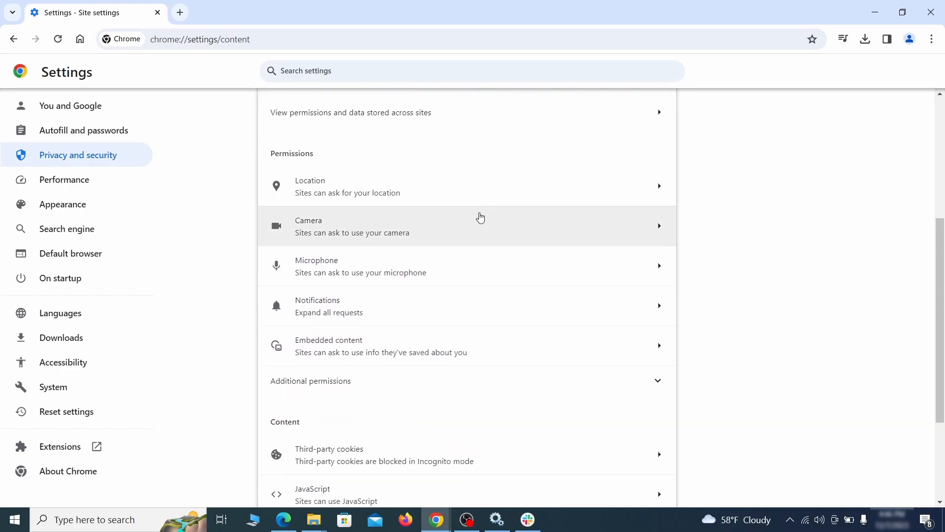
{"action": "left_click", "coordinate": [475, 196]}
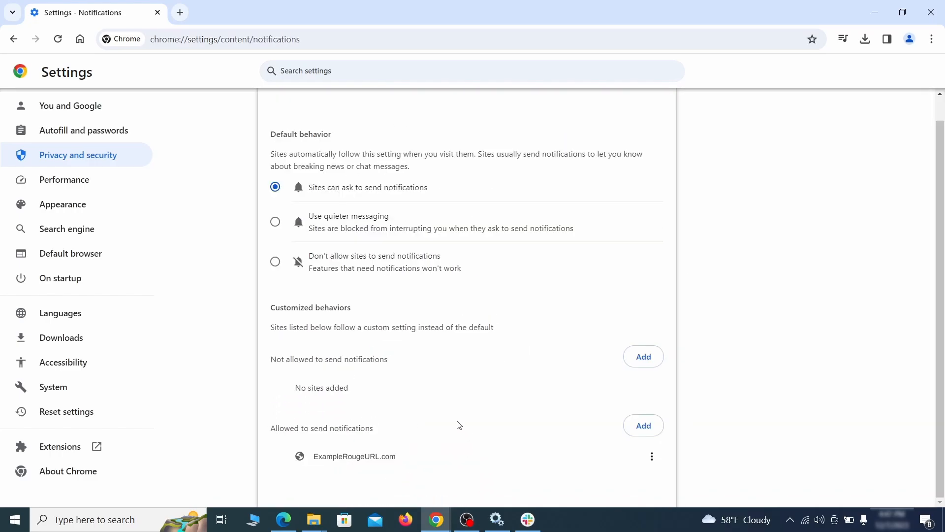
{"action": "left_click", "coordinate": [652, 457]}
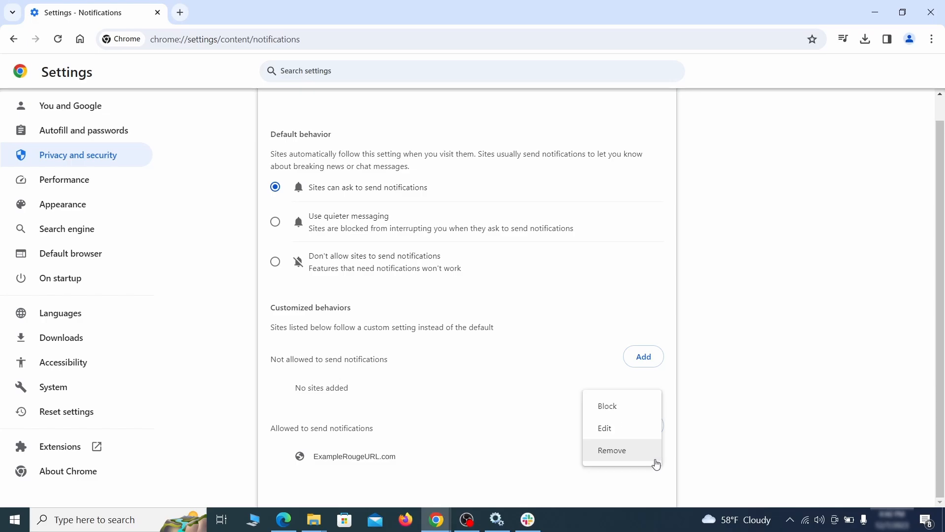
{"action": "left_click", "coordinate": [612, 450]}
{"action": "key", "text": "alt+Left"}
- Delete ExampleRougeURL.com from the sites allowed to use third-party cookies, and return to the site settings
{"action": "scroll", "coordinate": [512, 334], "scroll_direction": "down", "scroll_amount": 2}
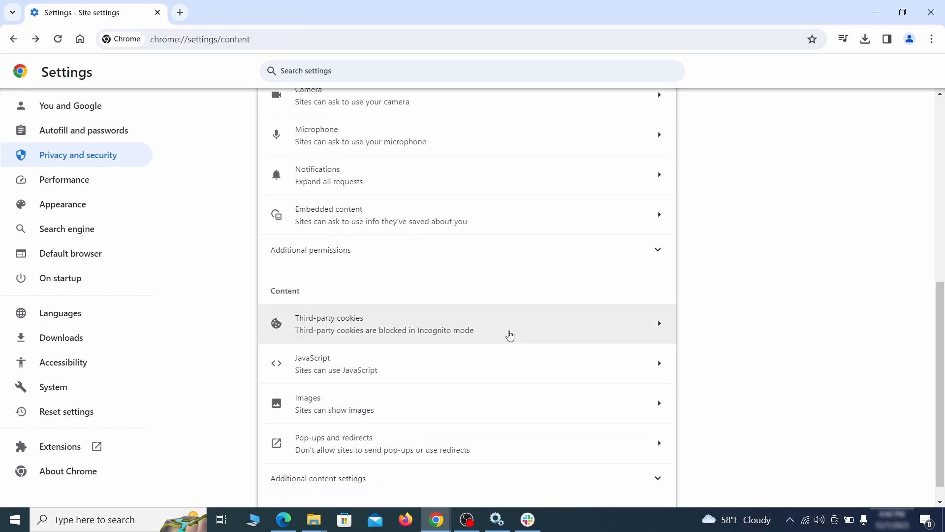
{"action": "left_click", "coordinate": [510, 325]}
{"action": "scroll", "coordinate": [520, 363], "scroll_direction": "down", "scroll_amount": 5}
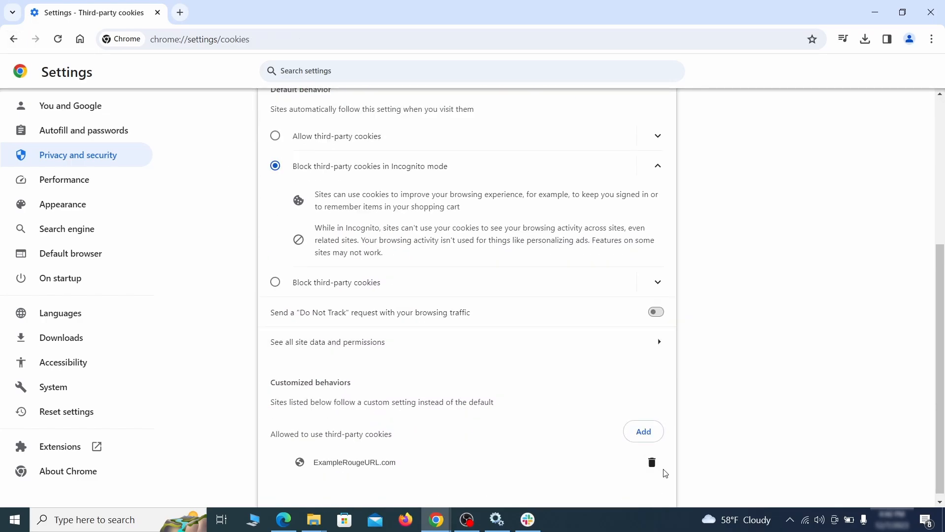
{"action": "left_click", "coordinate": [652, 463]}
{"action": "key", "text": "alt+Left"}
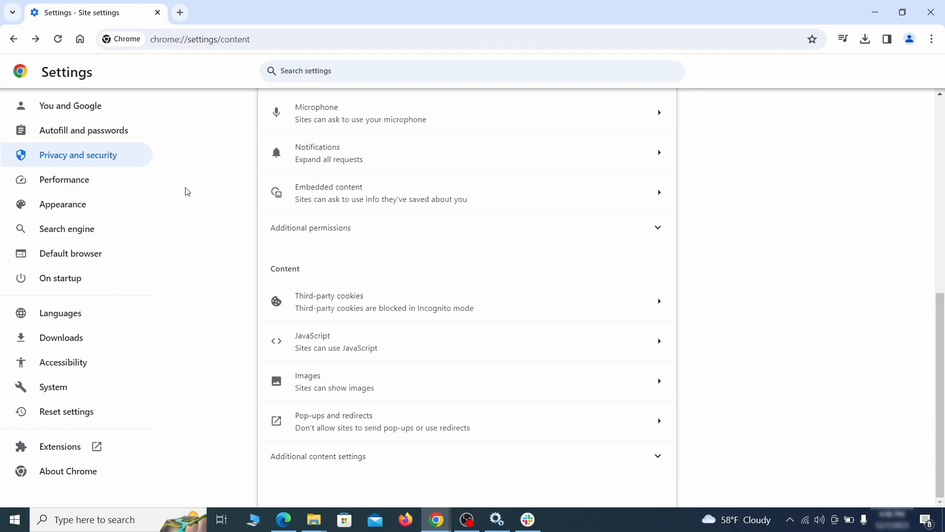
- Clear the custom home page address in Chrome's Appearance settings and turn off the home button
{"action": "left_click", "coordinate": [128, 205]}
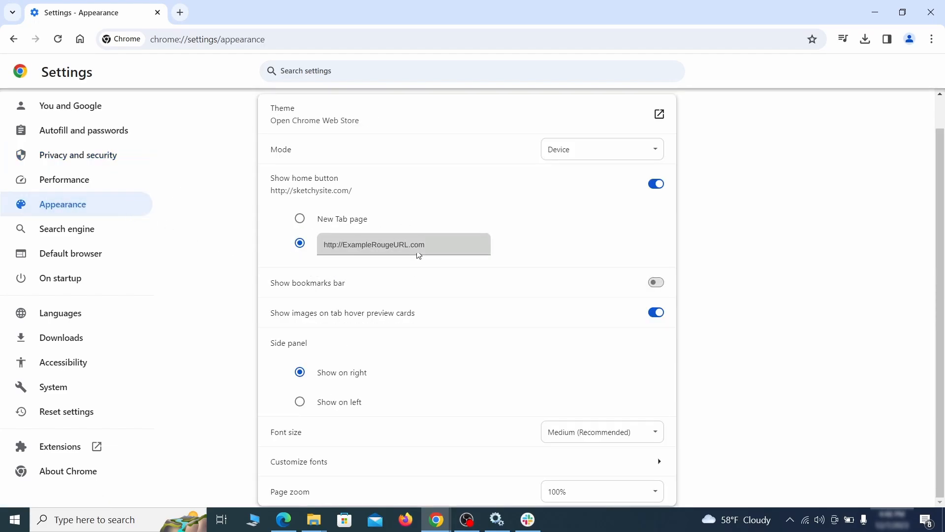
{"action": "left_click_drag", "start_coordinate": [426, 248], "coordinate": [310, 246]}
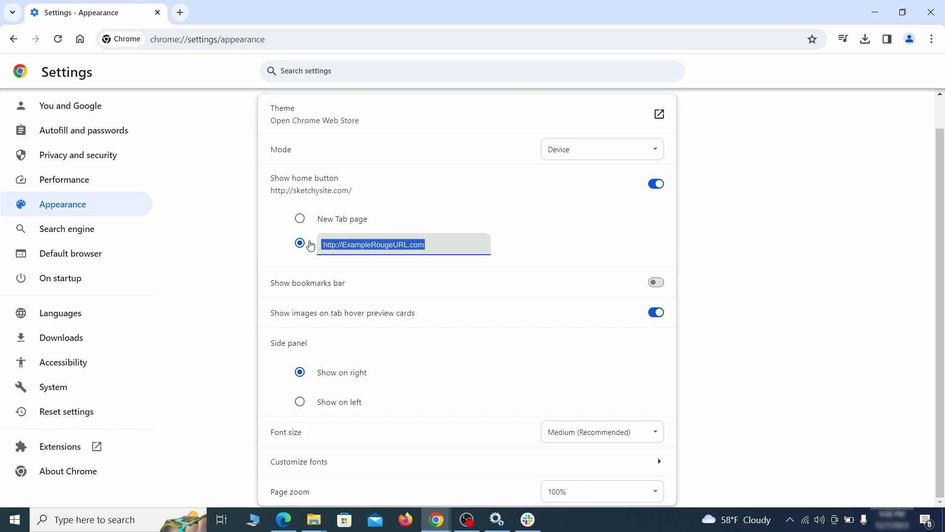
{"action": "key", "text": "BackSpace"}
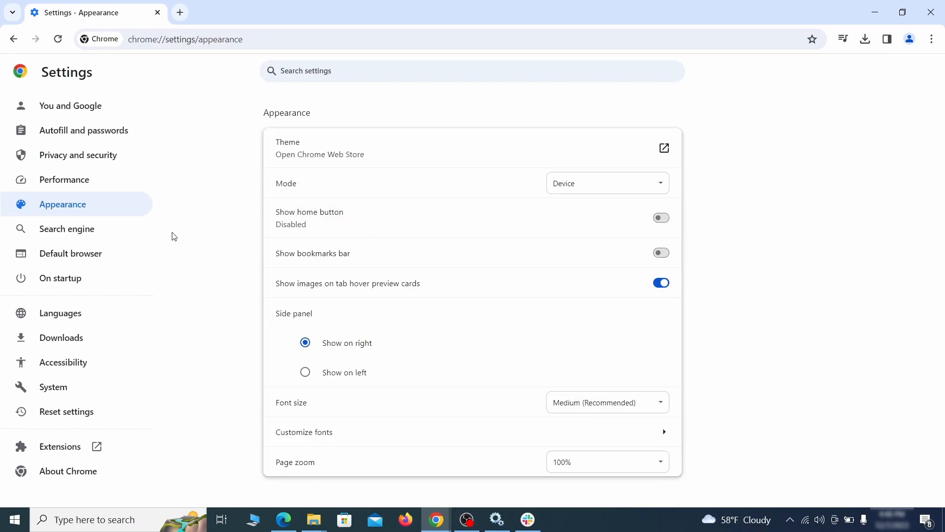
- Set Google as the search engine used in Chrome's address bar
{"action": "left_click", "coordinate": [100, 233]}
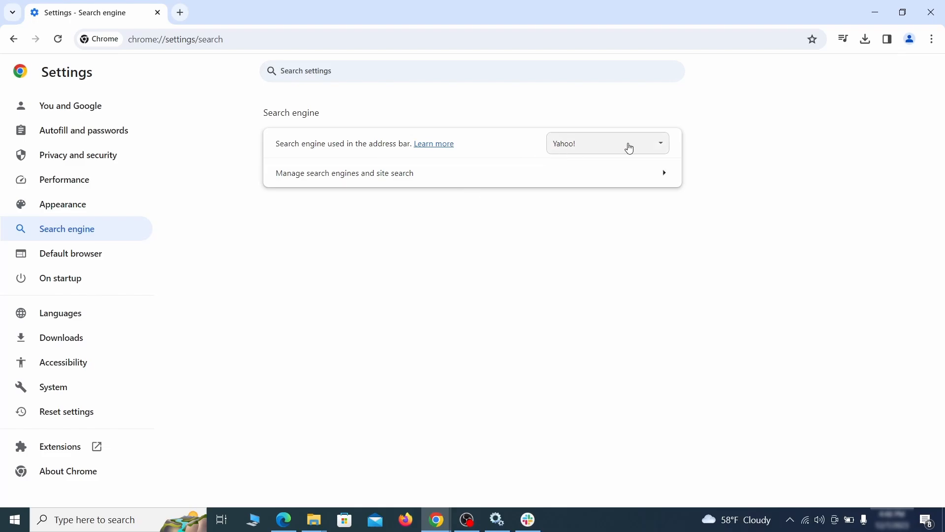
{"action": "left_click", "coordinate": [647, 147]}
{"action": "left_click", "coordinate": [630, 158]}
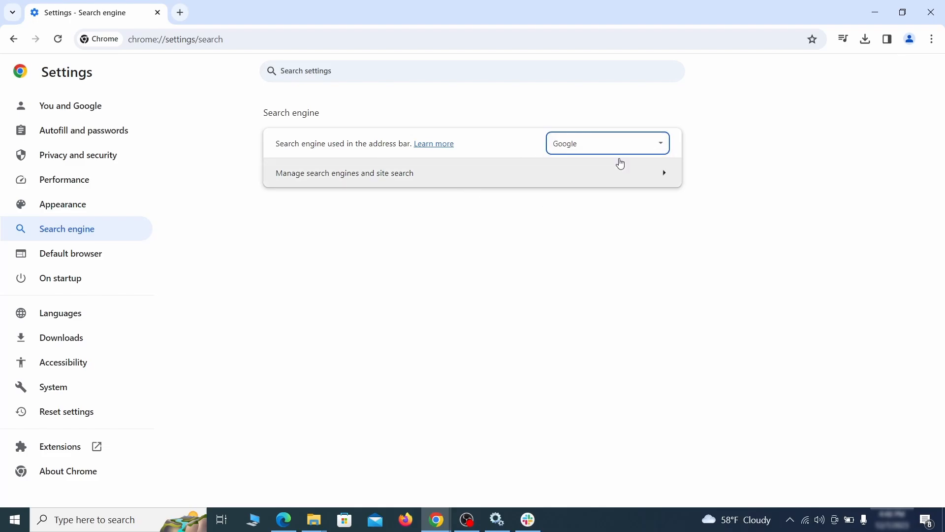
- Delete the ExampleRougeURL.com entry from the site search list in Chrome's search engine management
{"action": "left_click", "coordinate": [606, 183]}
{"action": "scroll", "coordinate": [611, 256], "scroll_direction": "down", "scroll_amount": 1}
{"action": "scroll", "coordinate": [611, 256], "scroll_direction": "down", "scroll_amount": 6}
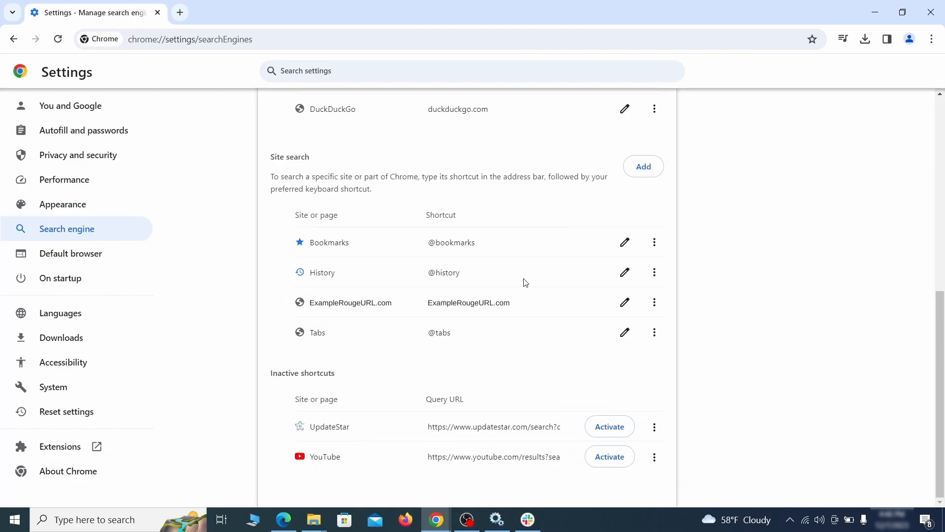
{"action": "left_click", "coordinate": [654, 303]}
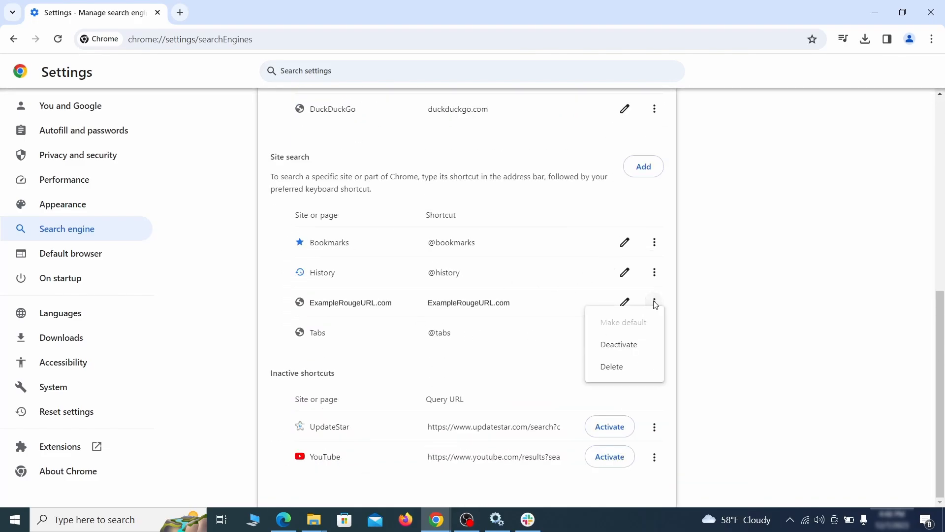
{"action": "left_click", "coordinate": [613, 367]}
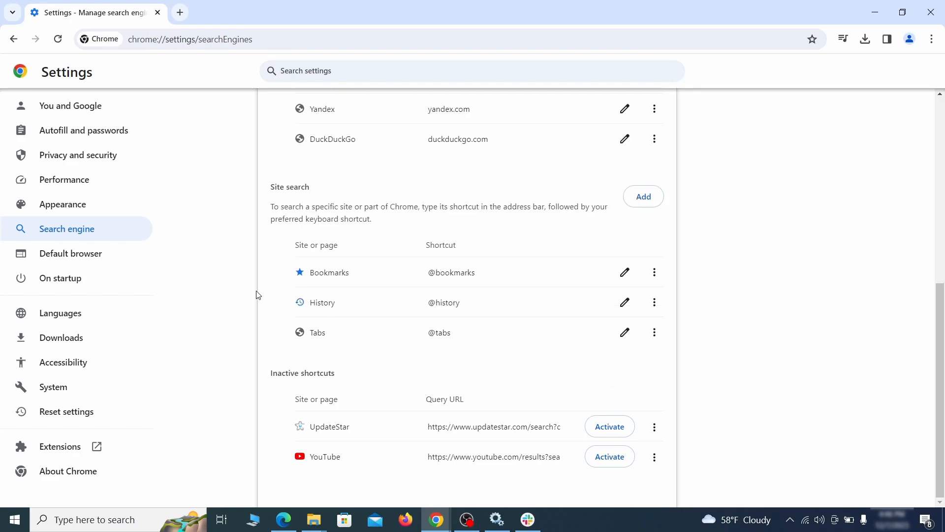
- Remove ExampleRougeURL.com from Chrome's startup pages and choose to continue where you left off on startup
{"action": "left_click", "coordinate": [74, 277]}
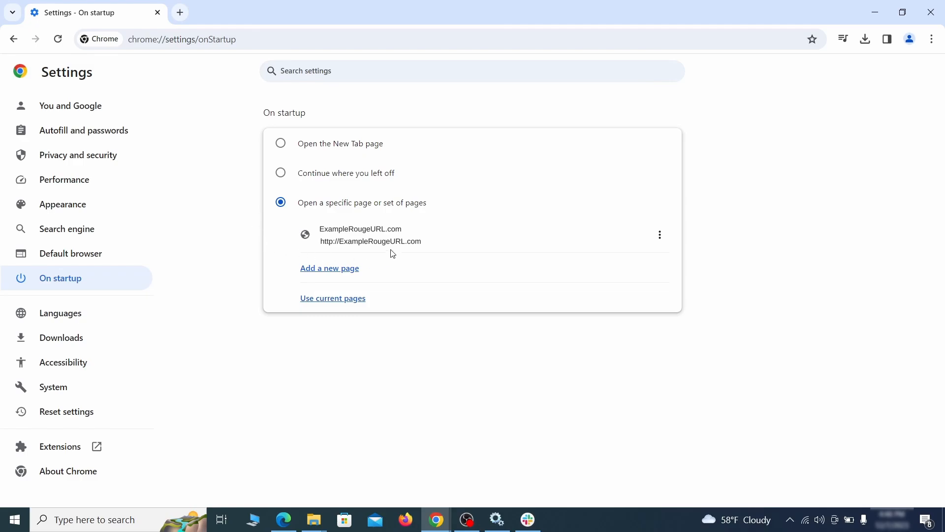
{"action": "left_click", "coordinate": [660, 237]}
{"action": "left_click", "coordinate": [631, 264]}
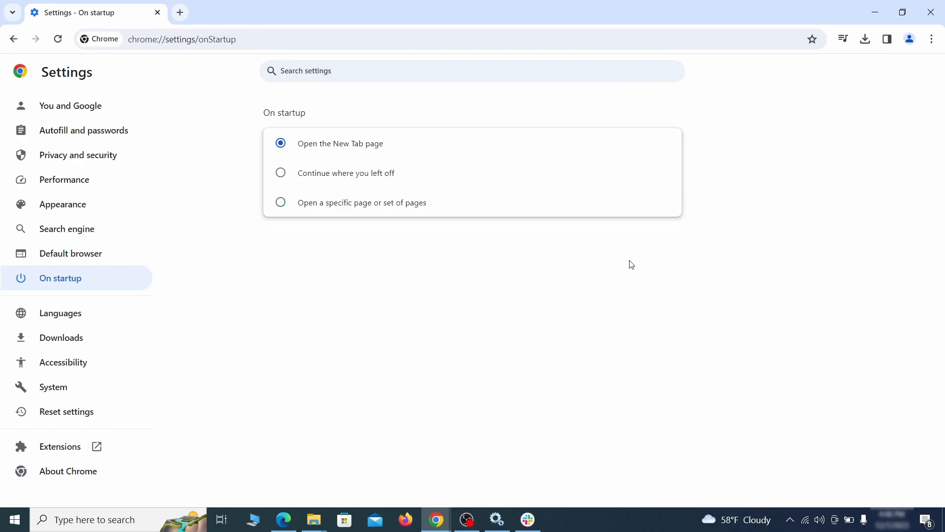
{"action": "left_click", "coordinate": [282, 178]}
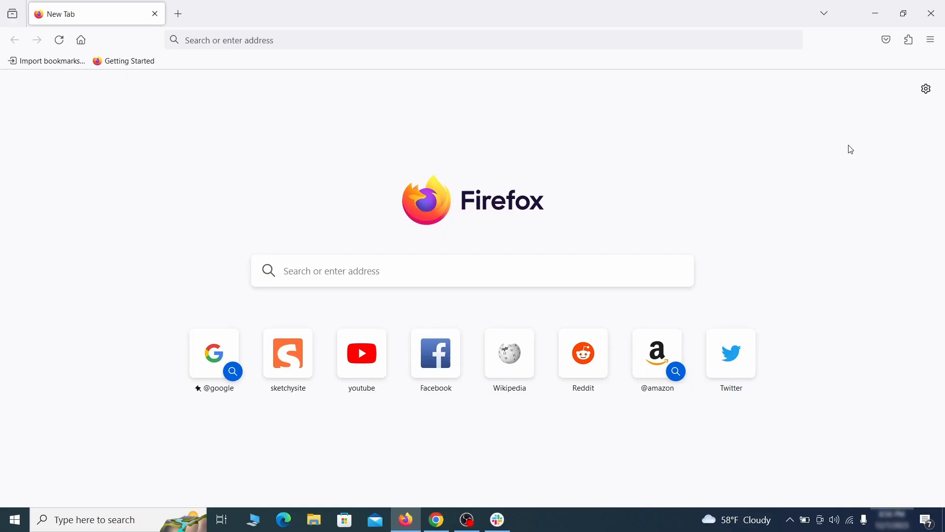
- Switch to Firefox, open its extension management page, and disable and remove the Contenu+ extension
{"action": "left_click", "coordinate": [910, 40]}
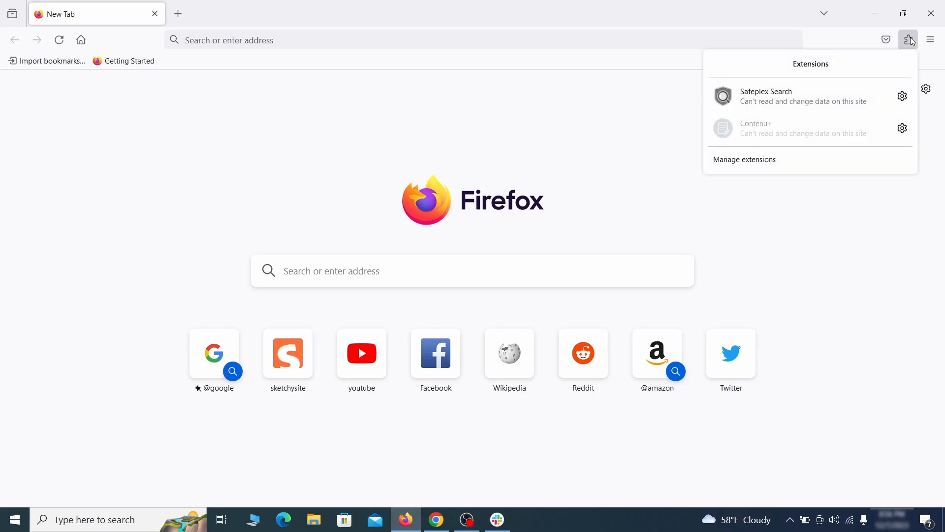
{"action": "left_click", "coordinate": [795, 162]}
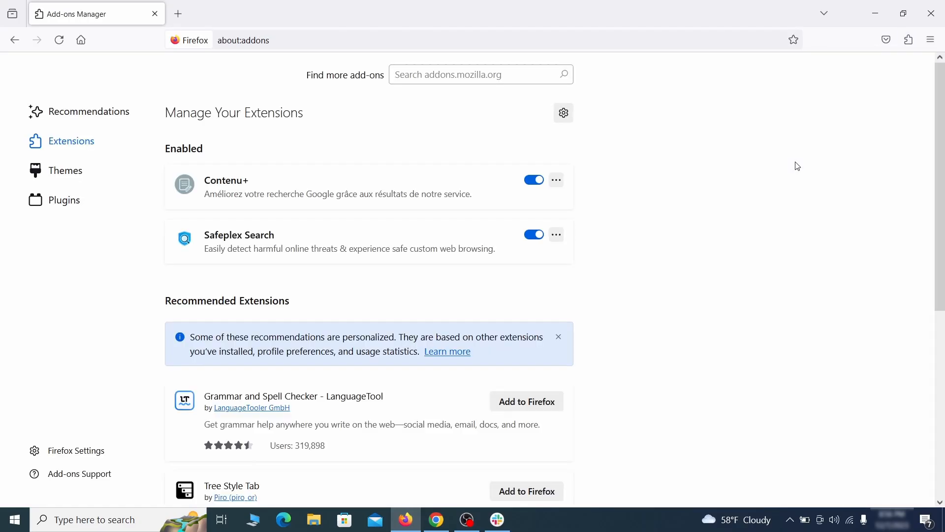
{"action": "left_click", "coordinate": [535, 180]}
{"action": "left_click", "coordinate": [557, 180]}
{"action": "left_click", "coordinate": [595, 199]}
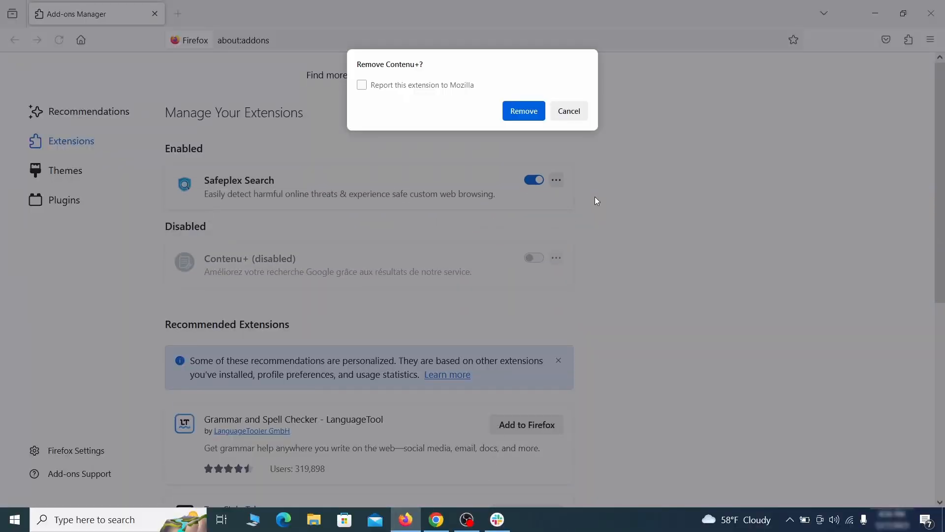
{"action": "left_click", "coordinate": [535, 112]}
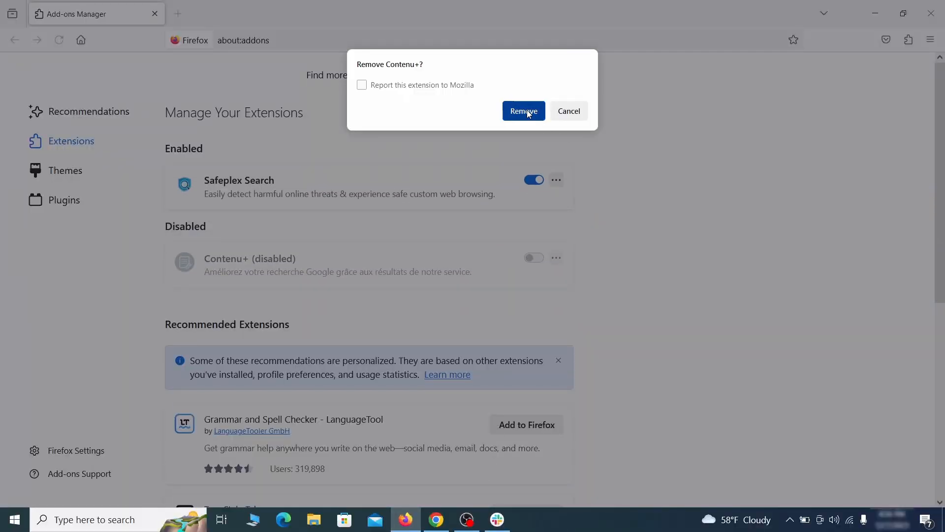
- Clear the custom URL for the homepage and new windows in Firefox's Home settings
{"action": "left_click", "coordinate": [931, 43]}
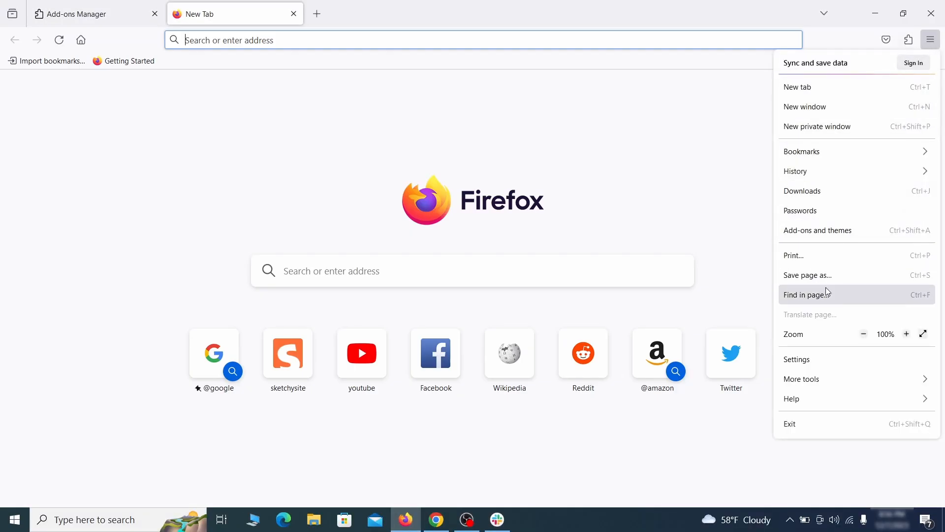
{"action": "left_click", "coordinate": [819, 364]}
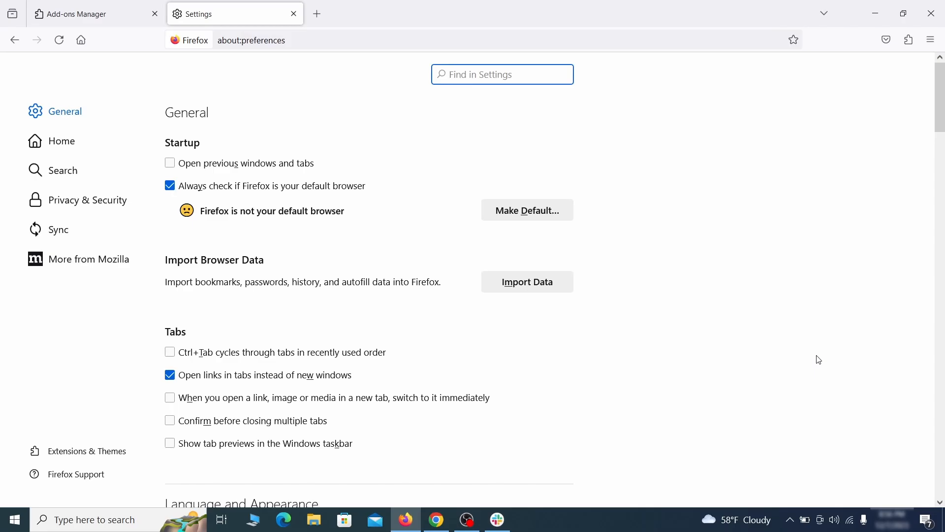
{"action": "left_click", "coordinate": [71, 142]}
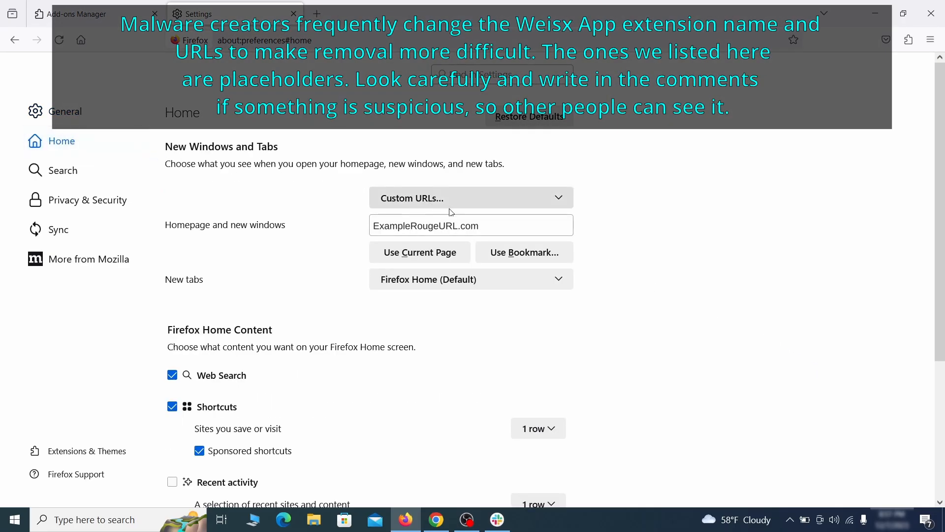
{"action": "triple_click", "coordinate": [477, 226]}
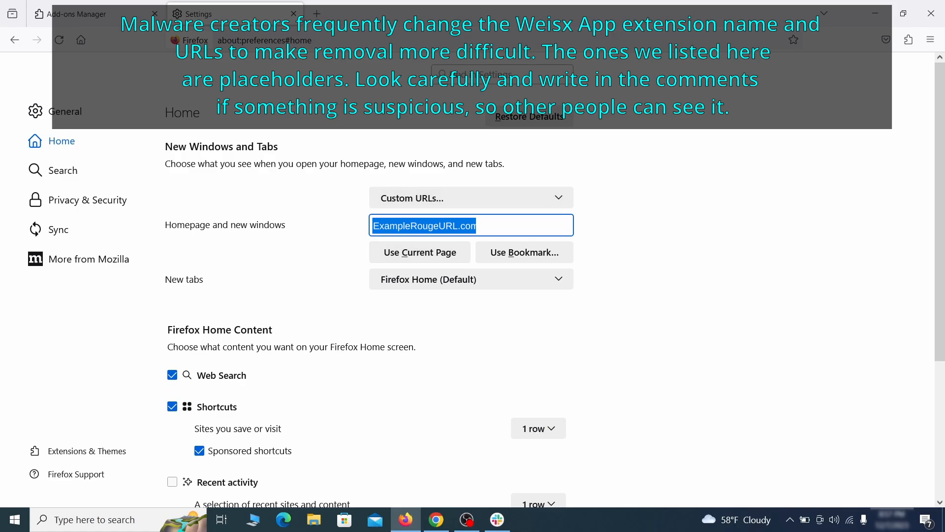
{"action": "key", "text": "BackSpace"}
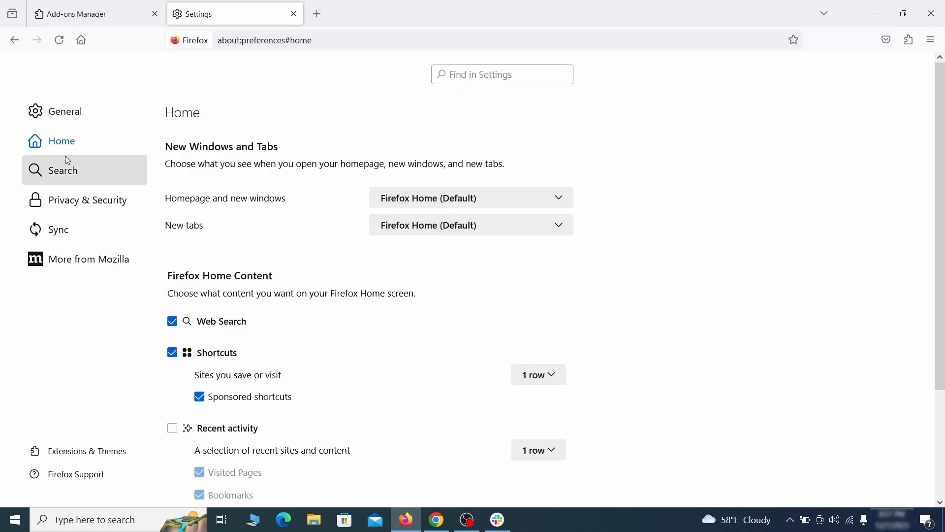
- Set Google as the default search engine in Firefox's Search settings
{"action": "left_click", "coordinate": [66, 171]}
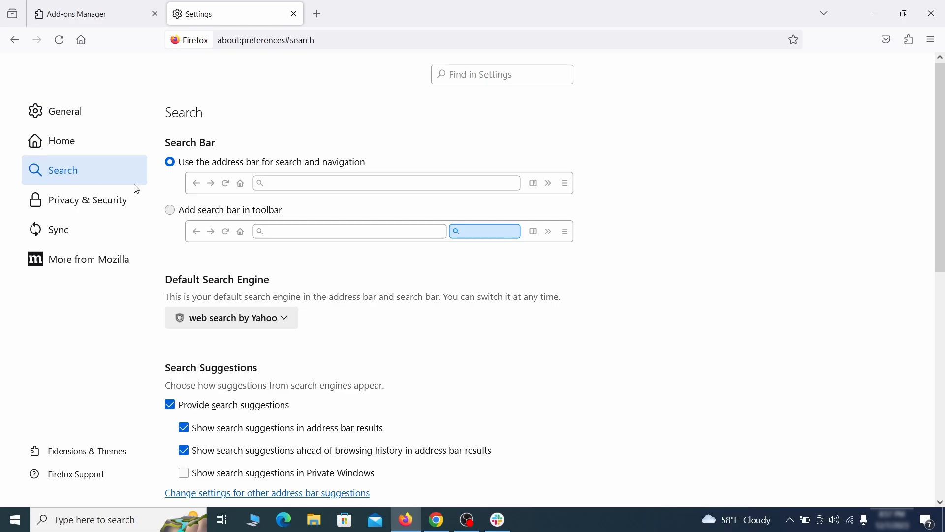
{"action": "scroll", "coordinate": [486, 290], "scroll_direction": "down", "scroll_amount": 3}
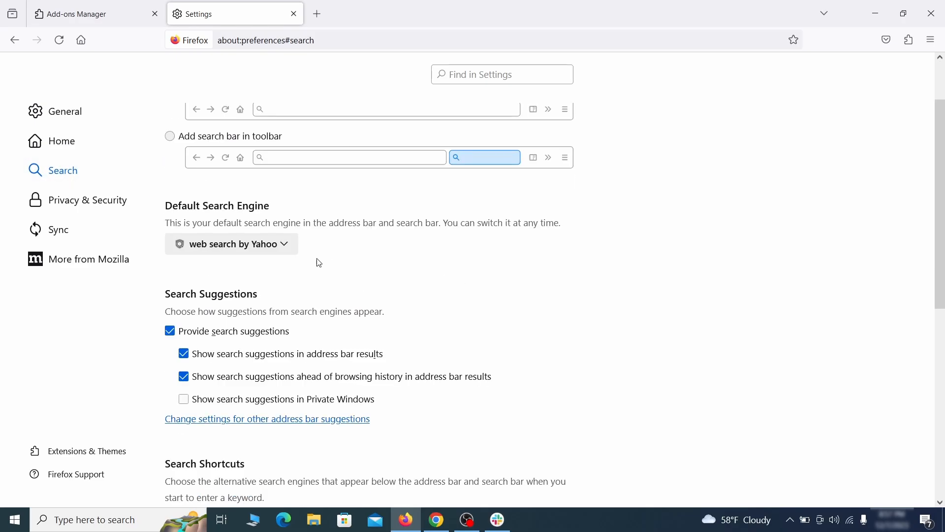
{"action": "left_click", "coordinate": [280, 249]}
{"action": "left_click", "coordinate": [274, 262]}
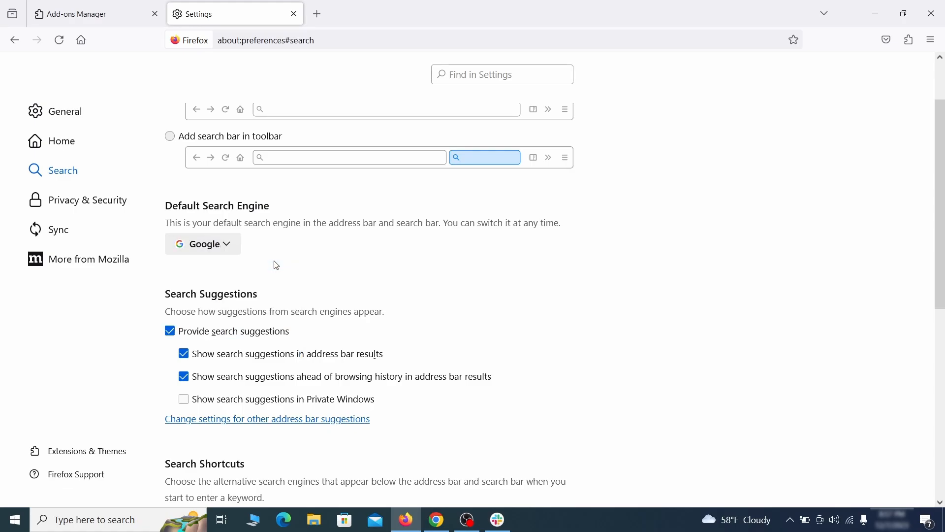
- Remove the "web search by Yahoo" engine from Firefox's search shortcuts
{"action": "scroll", "coordinate": [458, 276], "scroll_direction": "down", "scroll_amount": 4}
{"action": "scroll", "coordinate": [517, 250], "scroll_direction": "down", "scroll_amount": 1}
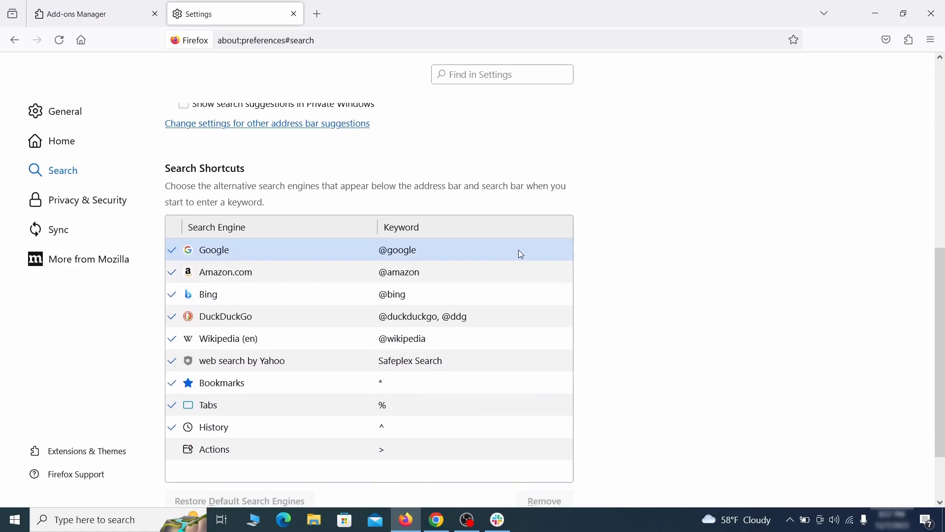
{"action": "scroll", "coordinate": [517, 248], "scroll_direction": "down", "scroll_amount": 1}
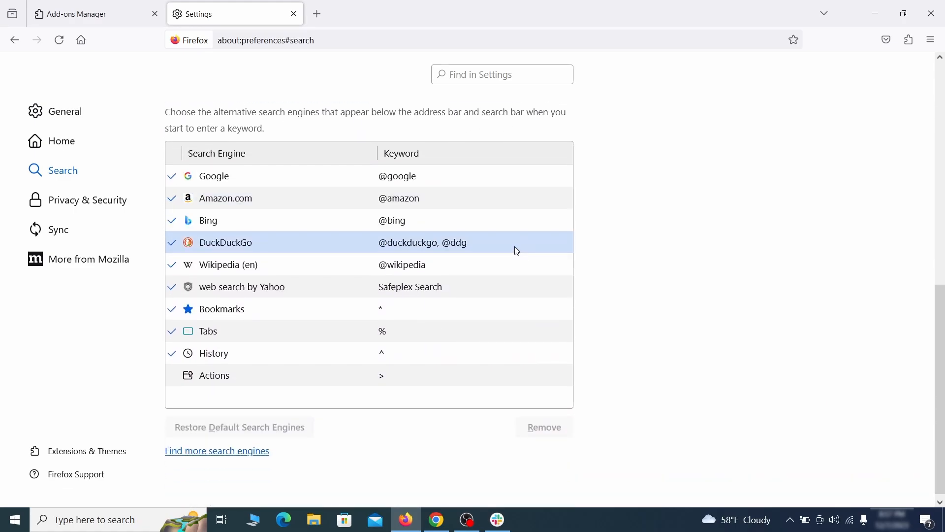
{"action": "left_click", "coordinate": [470, 294]}
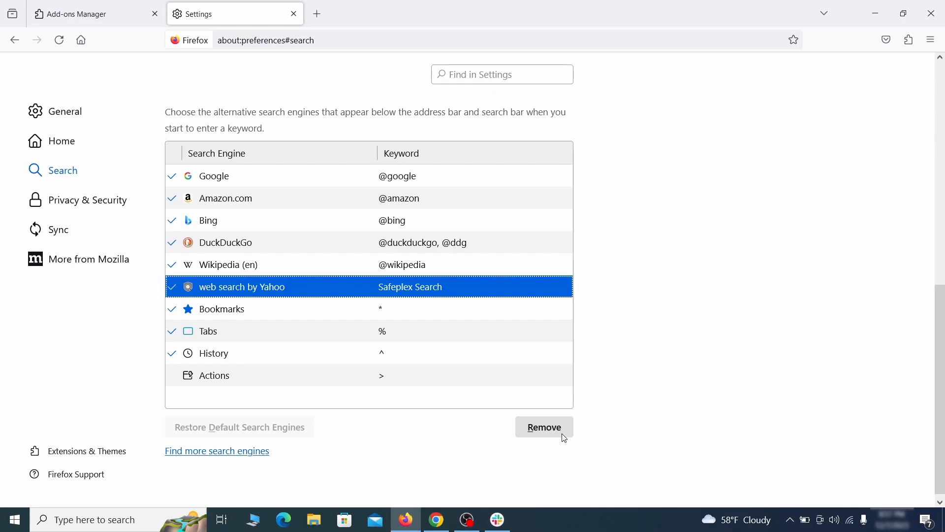
{"action": "left_click", "coordinate": [546, 428]}
{"action": "scroll", "coordinate": [447, 310], "scroll_direction": "up", "scroll_amount": 3}
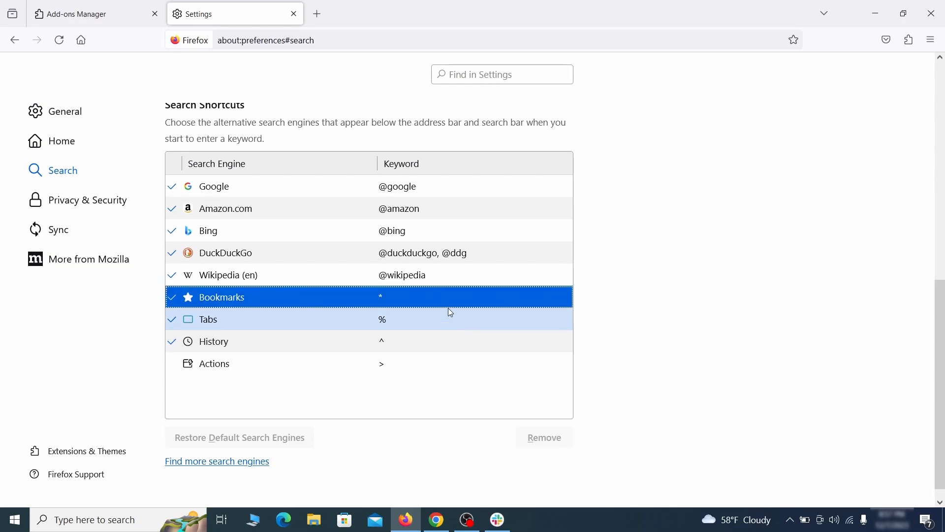
- Clear all cookies, site data and cached web content in Firefox's Privacy & Security settings
{"action": "left_click", "coordinate": [92, 197]}
{"action": "scroll", "coordinate": [629, 226], "scroll_direction": "down", "scroll_amount": 10}
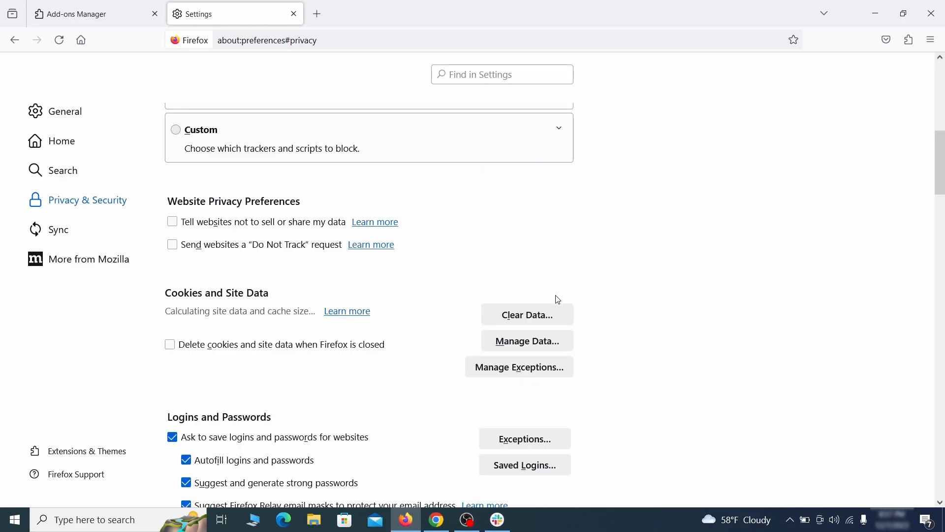
{"action": "left_click", "coordinate": [539, 316]}
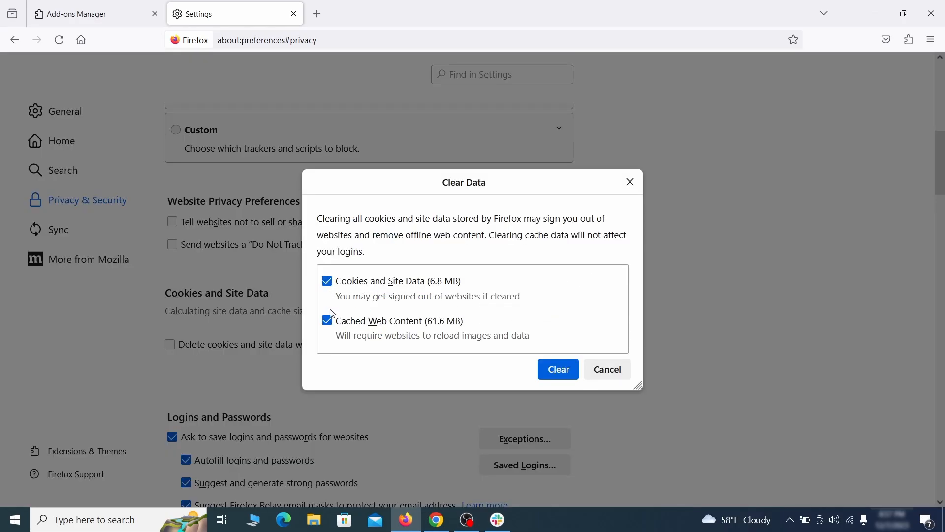
{"action": "left_click", "coordinate": [570, 370]}
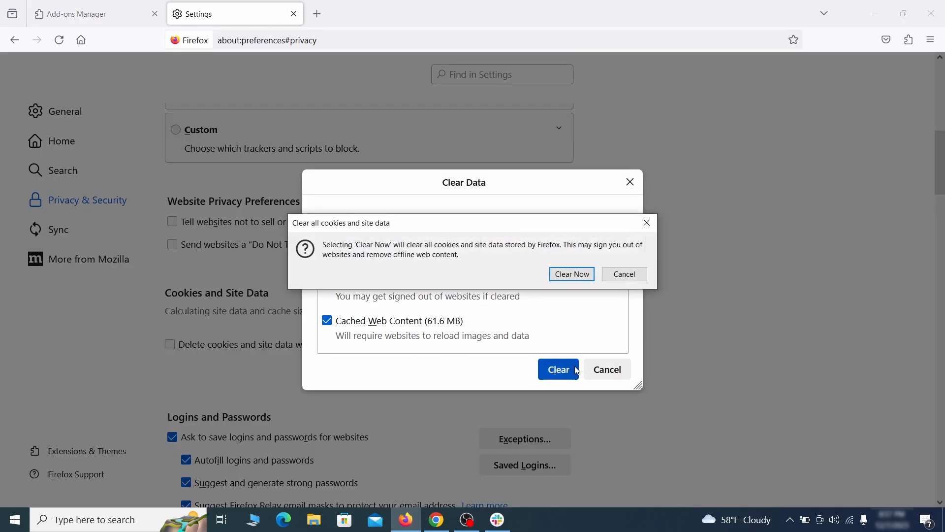
{"action": "left_click", "coordinate": [577, 278]}
- Open the website notification permission settings in Firefox's Privacy & Security section
{"action": "scroll", "coordinate": [642, 300], "scroll_direction": "down", "scroll_amount": 4}
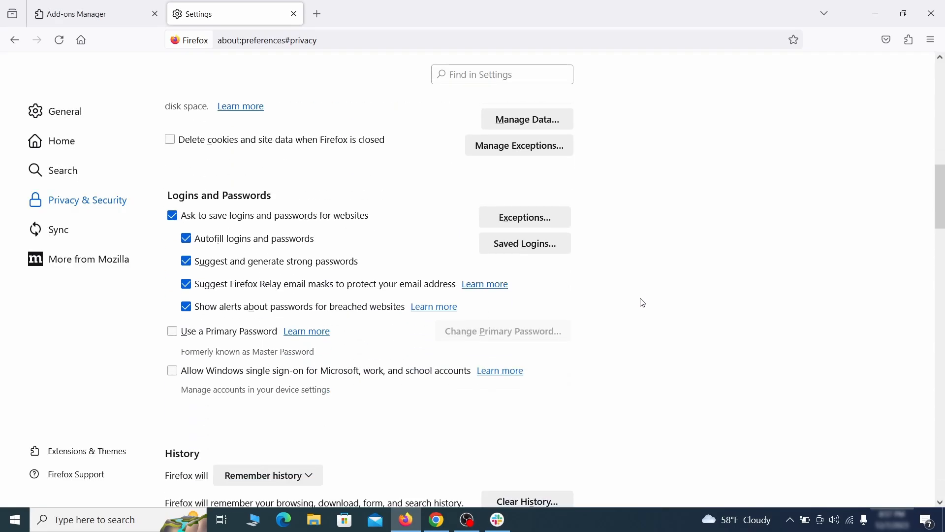
{"action": "scroll", "coordinate": [643, 303], "scroll_direction": "down", "scroll_amount": 10}
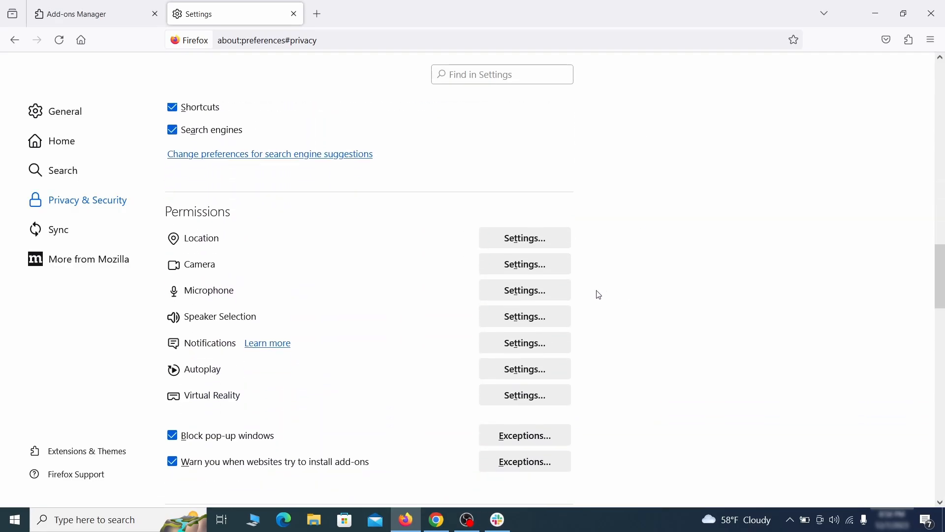
{"action": "left_click", "coordinate": [546, 347]}
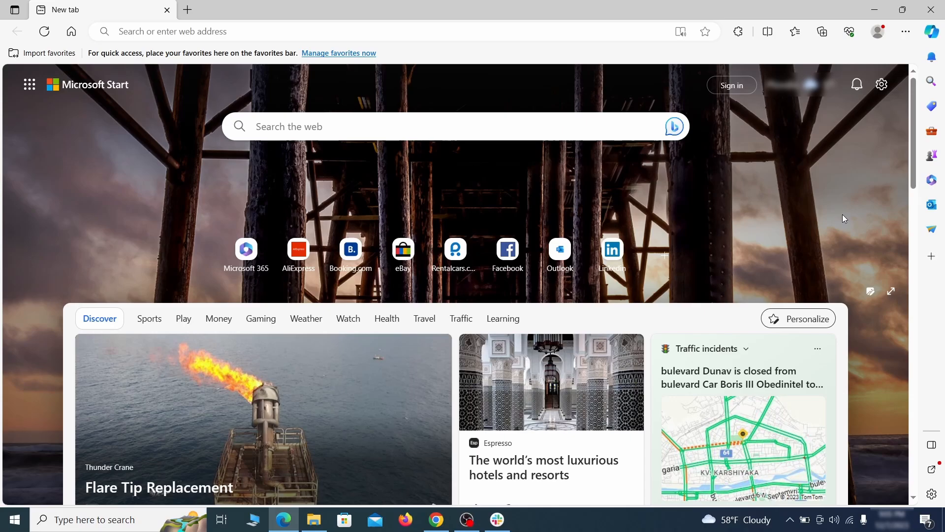
- Switch to Microsoft Edge, open its extension management page, and disable and remove the Quidco Cashback Reminder extension
{"action": "left_click", "coordinate": [906, 31]}
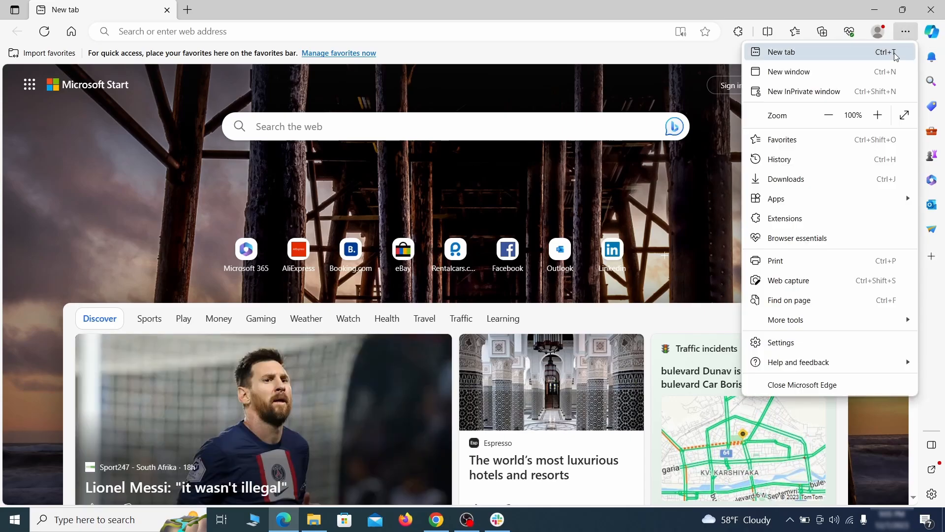
{"action": "left_click", "coordinate": [812, 216]}
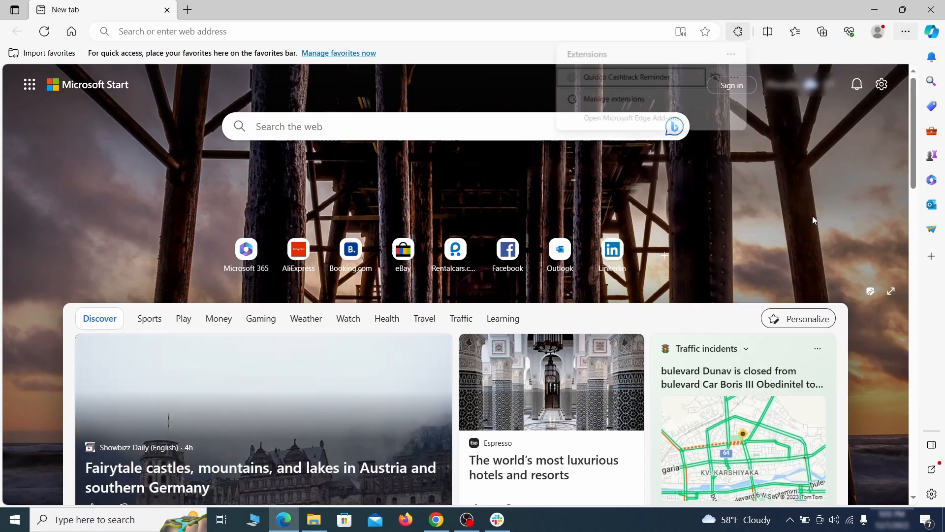
{"action": "left_click", "coordinate": [612, 101]}
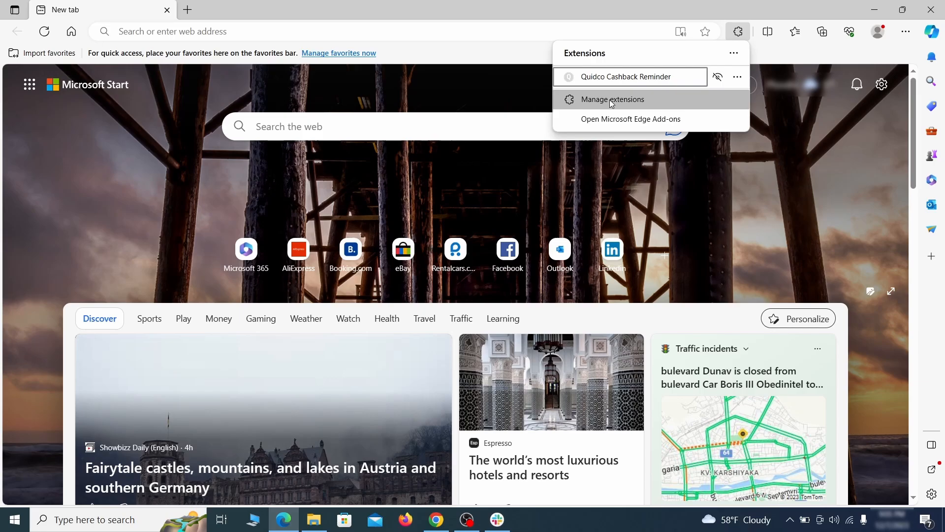
{"action": "left_click", "coordinate": [612, 101]}
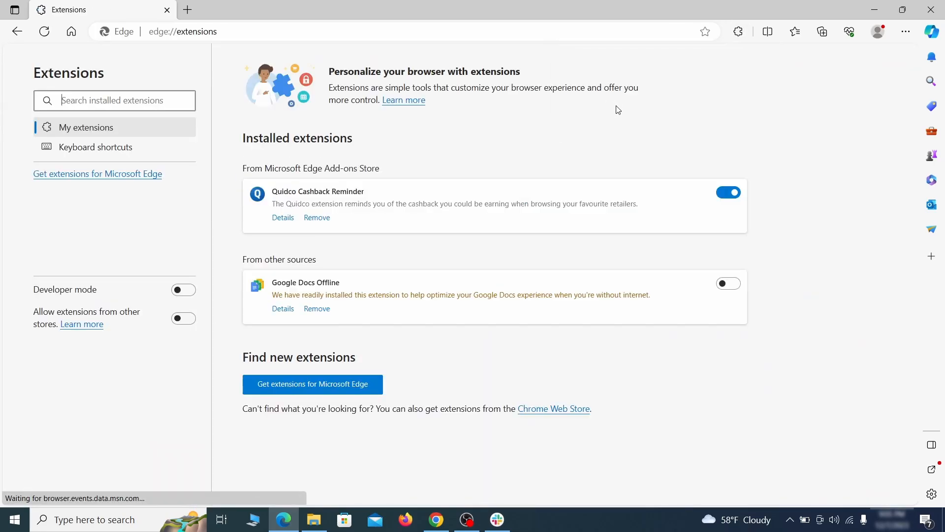
{"action": "left_click", "coordinate": [730, 193]}
{"action": "left_click", "coordinate": [316, 218]}
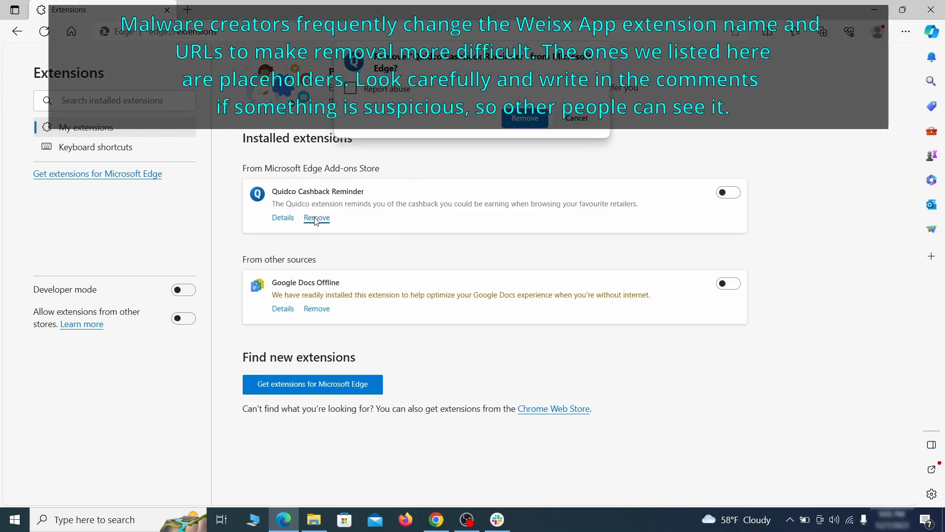
- Open Edge's privacy settings in a new tab and clear the last hour's browsing data, including history, cookies, cached files and site permissions
{"action": "key", "text": "ctrl+t"}
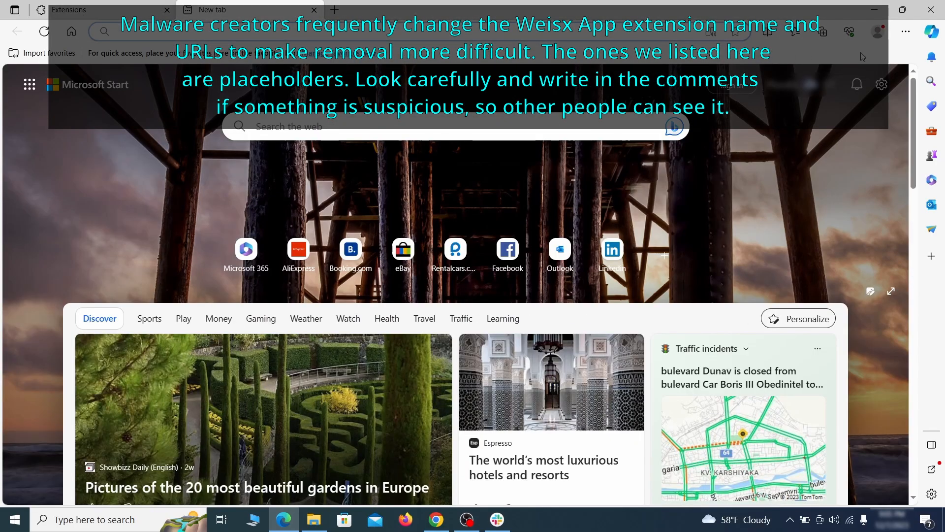
{"action": "left_click", "coordinate": [906, 32]}
{"action": "left_click", "coordinate": [784, 341]}
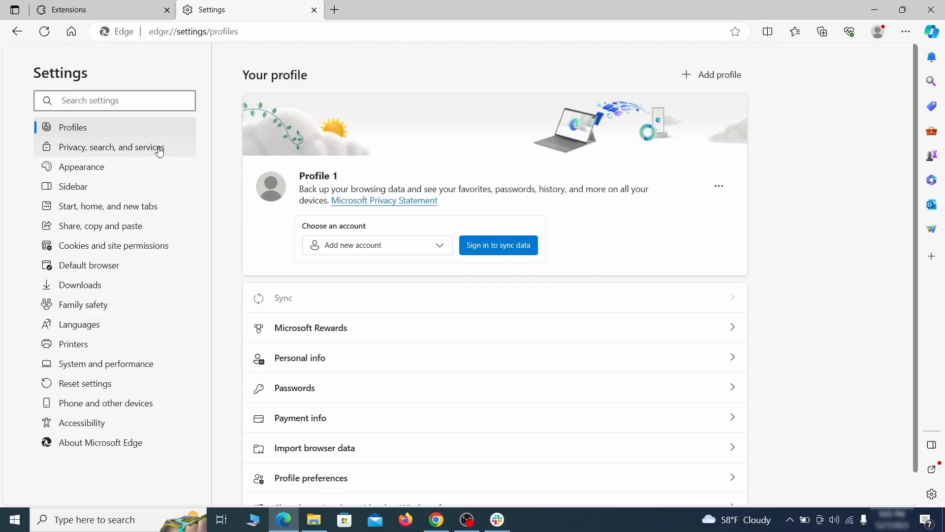
{"action": "left_click", "coordinate": [159, 150]}
{"action": "scroll", "coordinate": [325, 238], "scroll_direction": "down", "scroll_amount": 4}
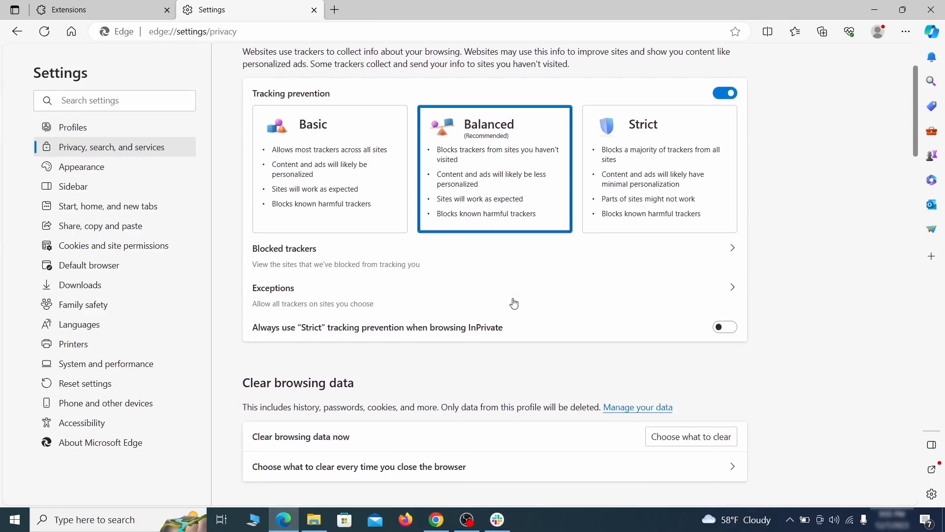
{"action": "left_click", "coordinate": [709, 345]}
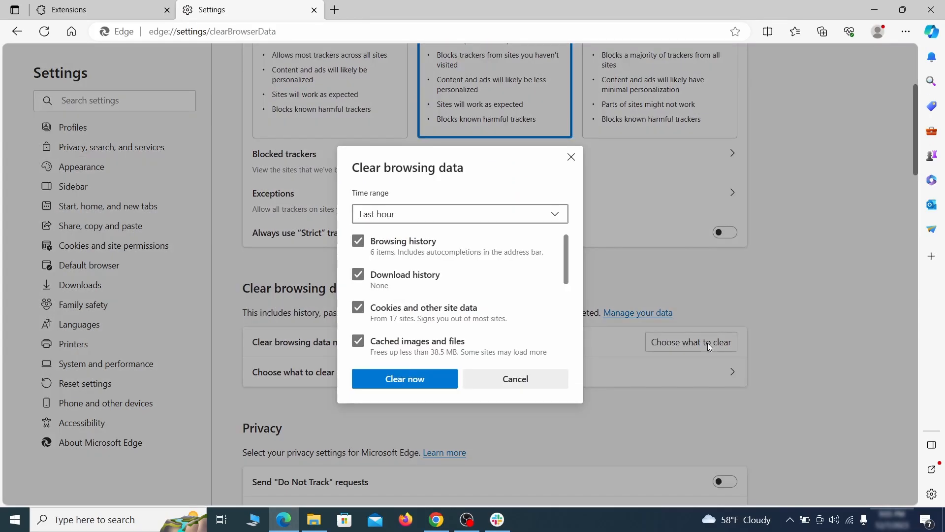
{"action": "scroll", "coordinate": [378, 241], "scroll_direction": "down", "scroll_amount": 5}
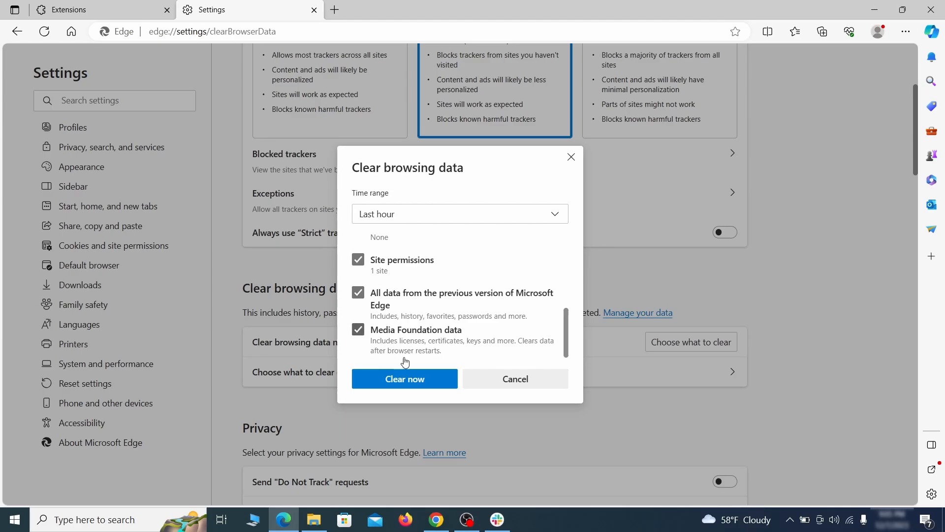
{"action": "left_click", "coordinate": [444, 384]}
- Set Google as the address bar search engine in Edge's Address bar and search settings
{"action": "scroll", "coordinate": [610, 279], "scroll_direction": "down", "scroll_amount": 10}
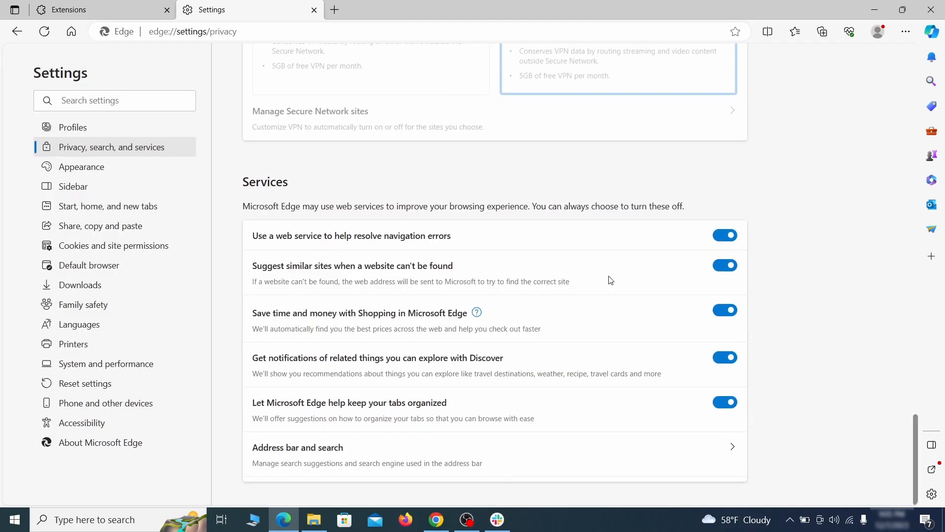
{"action": "left_click", "coordinate": [540, 462]}
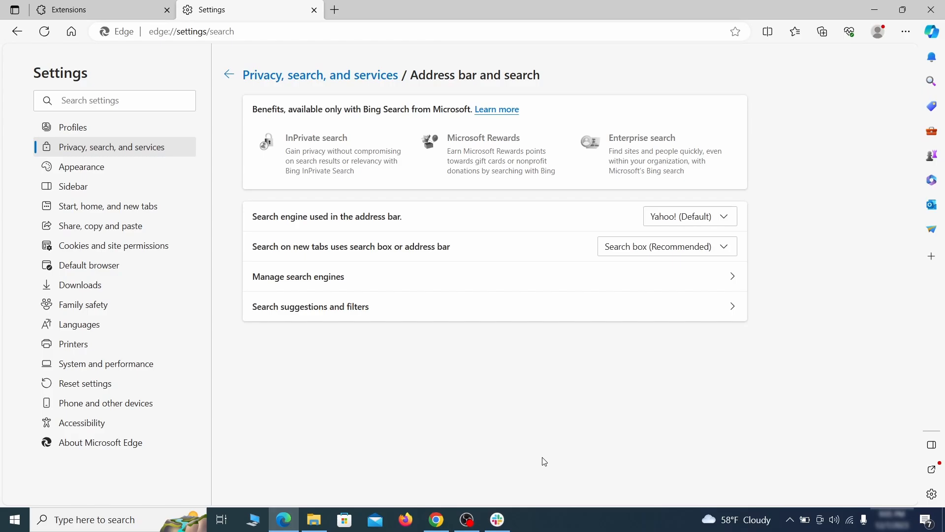
{"action": "left_click", "coordinate": [728, 219]}
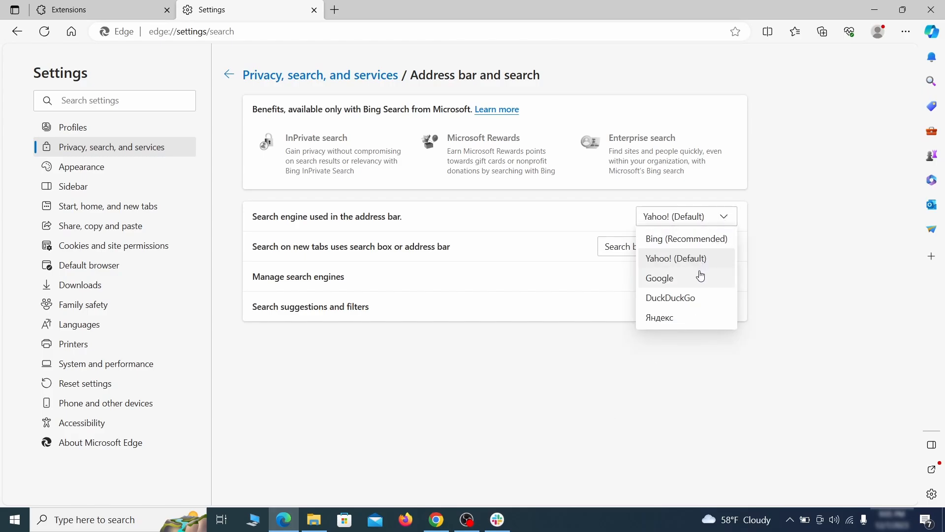
{"action": "left_click", "coordinate": [698, 274]}
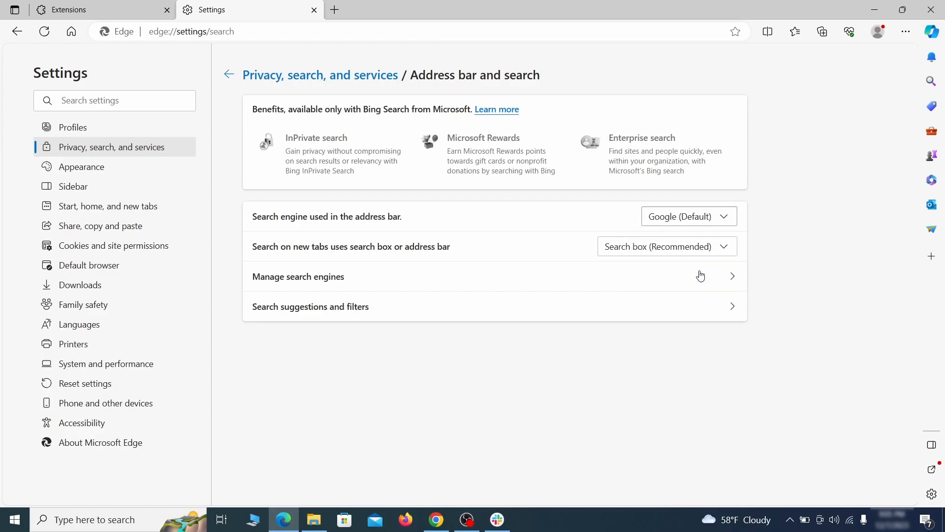
- Remove the ExampleRougeURL.com entry from Edge's list of address bar search engines
{"action": "left_click", "coordinate": [364, 284]}
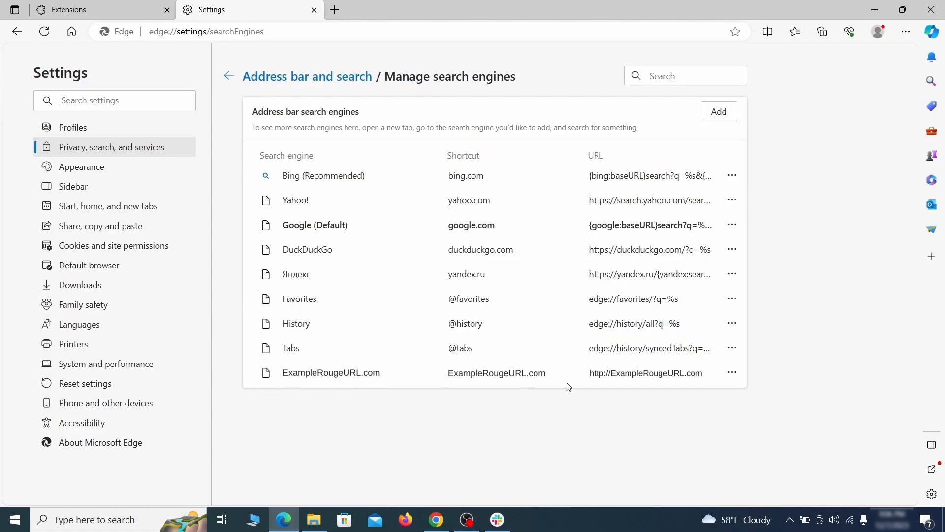
{"action": "left_click", "coordinate": [733, 373]}
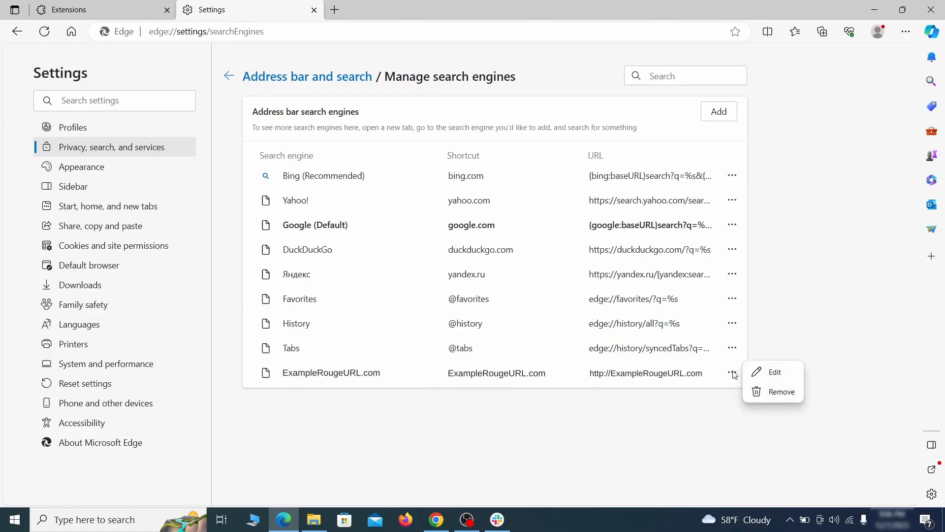
{"action": "left_click", "coordinate": [783, 392]}
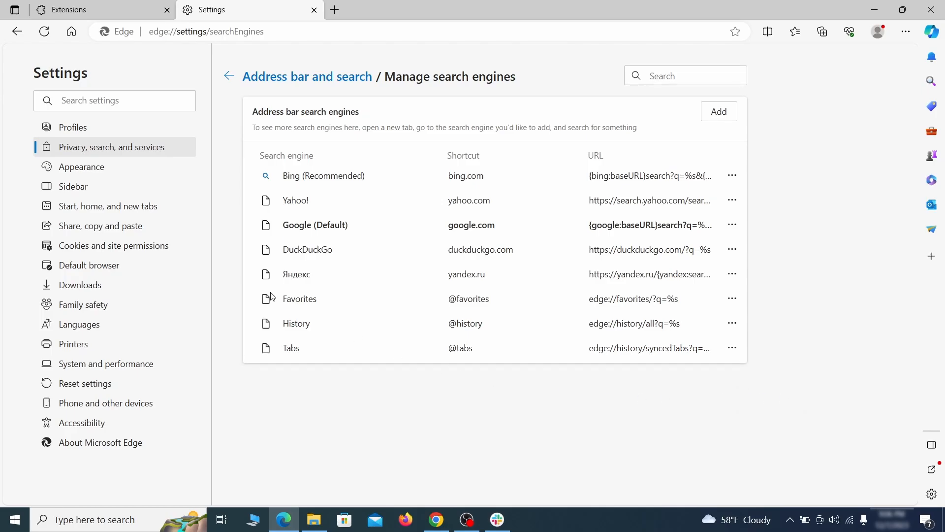
- Delete ExampleRougeURL.com from the pages that open when Edge starts
{"action": "left_click", "coordinate": [119, 206]}
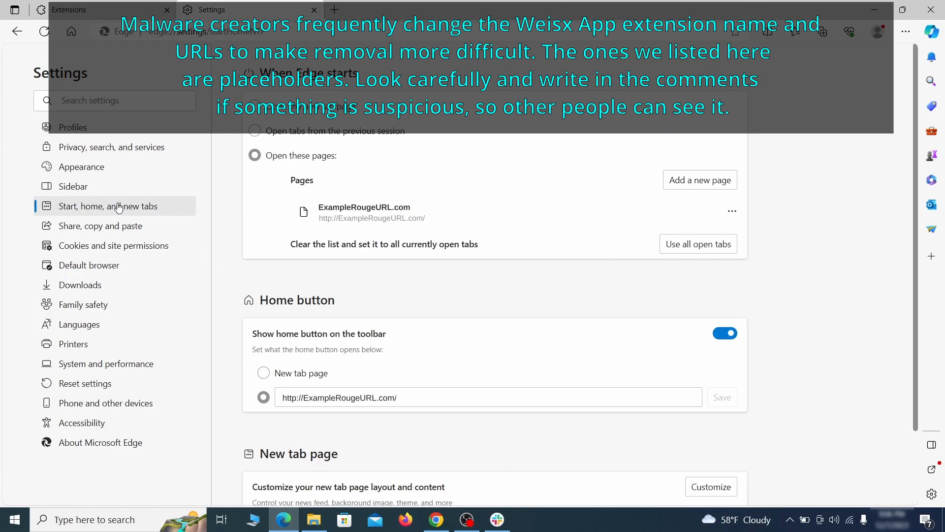
{"action": "left_click", "coordinate": [732, 219]}
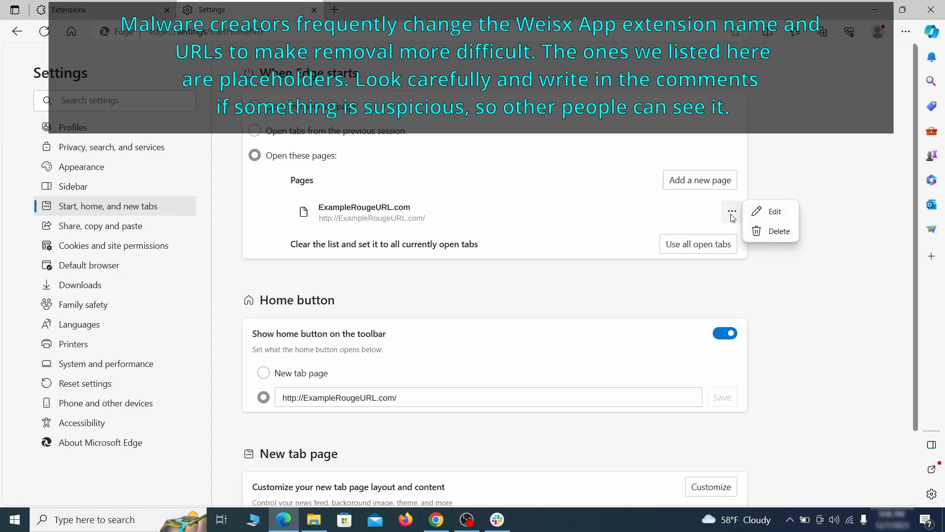
{"action": "left_click", "coordinate": [771, 232]}
- Clear the custom home button URL and set the home button to open the new tab page
{"action": "left_click", "coordinate": [415, 353]}
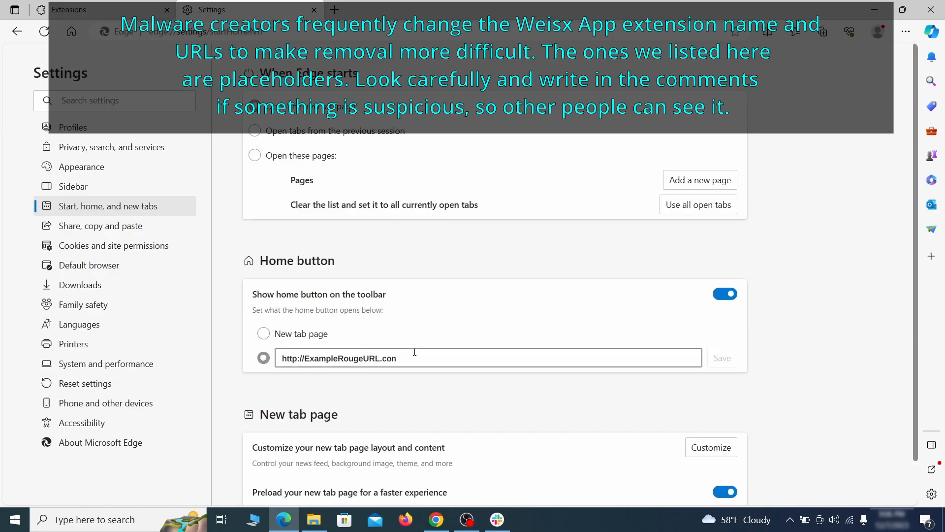
{"action": "key", "text": "ctrl+a"}
{"action": "key", "text": "BackSpace"}
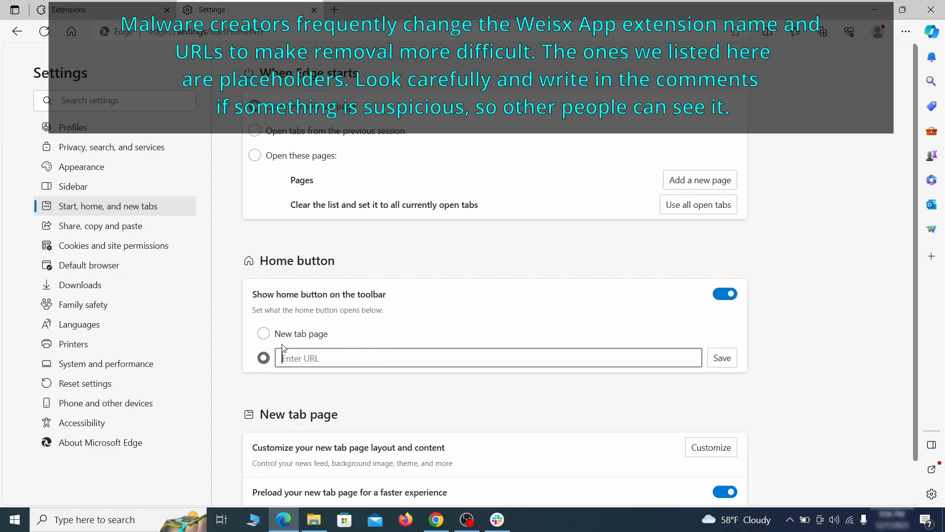
{"action": "left_click", "coordinate": [263, 334]}
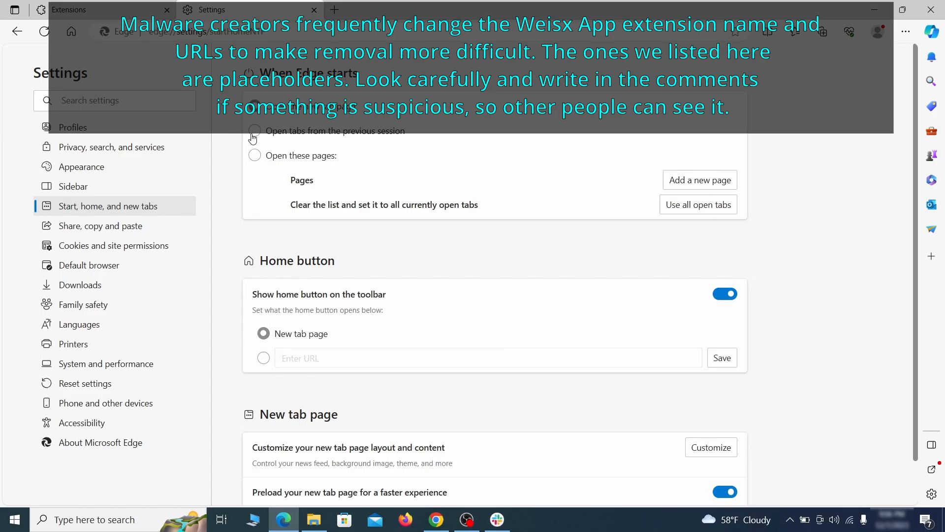
- Remove ExampleRougeURL.com from the sites allowed to send notifications in Edge's site permissions
{"action": "left_click", "coordinate": [169, 245]}
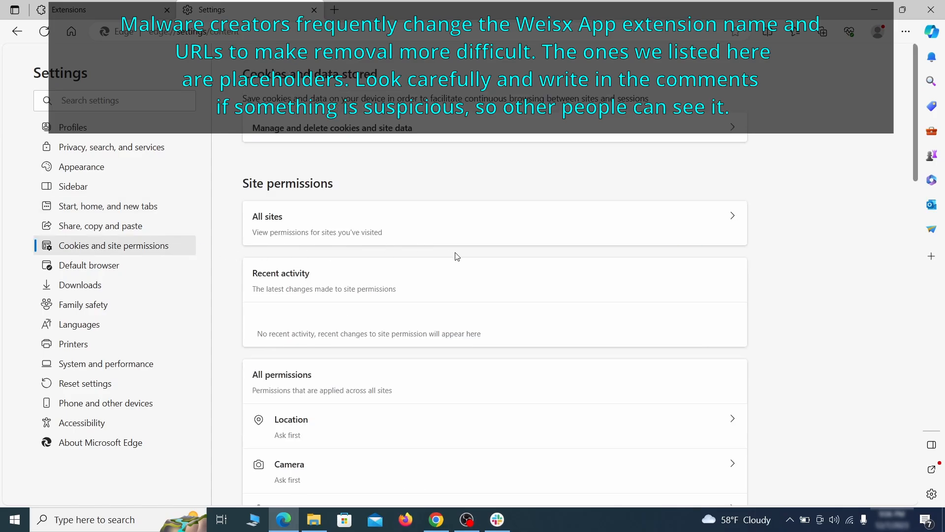
{"action": "scroll", "coordinate": [458, 256], "scroll_direction": "down", "scroll_amount": 5}
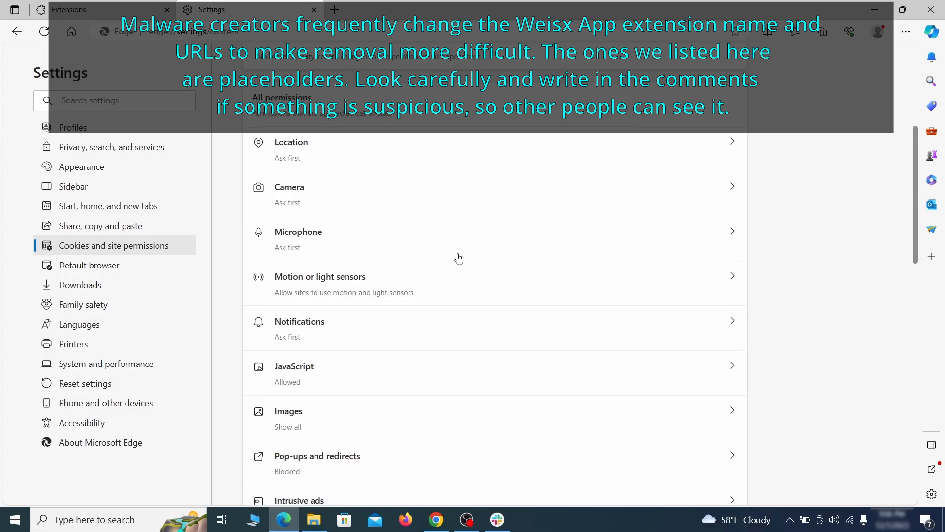
{"action": "scroll", "coordinate": [459, 258], "scroll_direction": "down", "scroll_amount": 1}
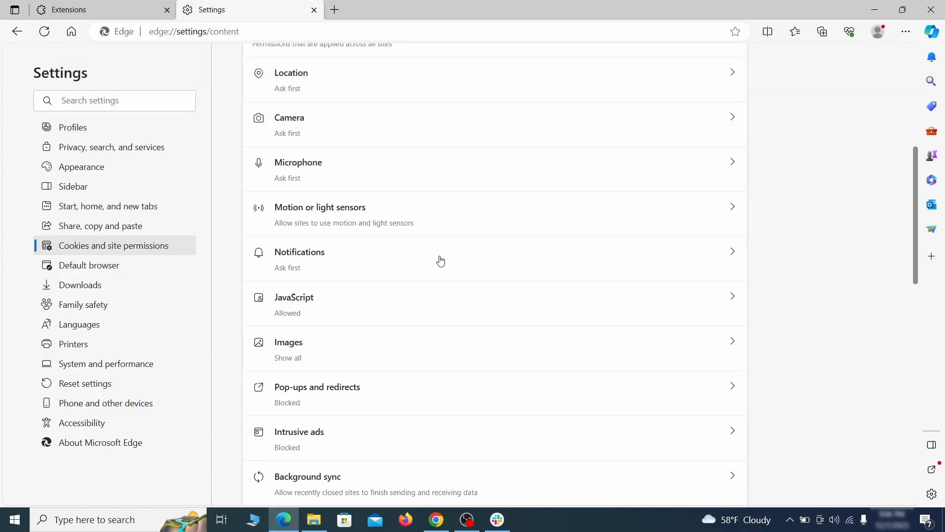
{"action": "left_click", "coordinate": [440, 261]}
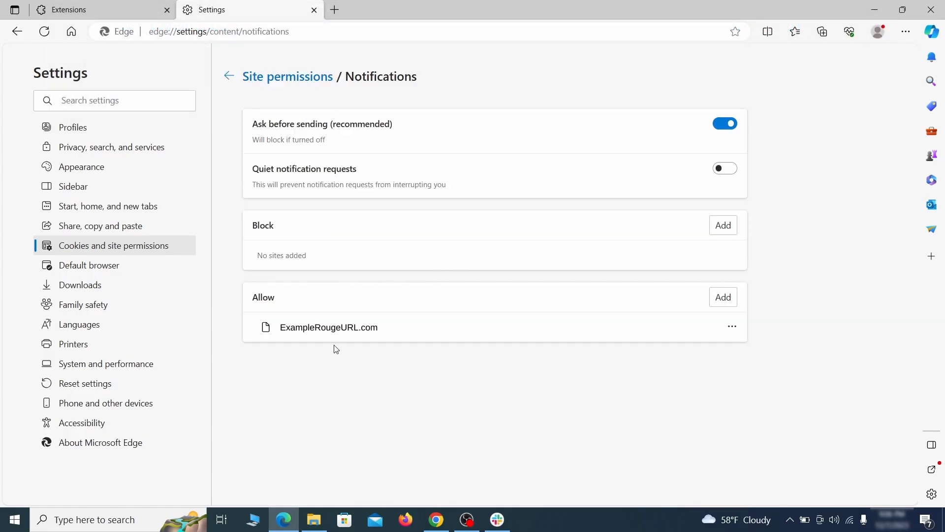
{"action": "left_click", "coordinate": [733, 327]}
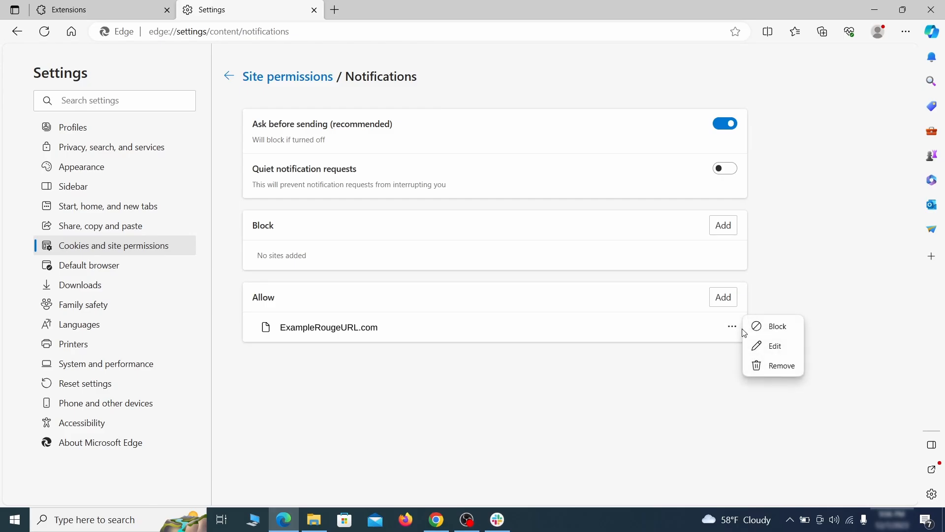
{"action": "left_click", "coordinate": [776, 367]}
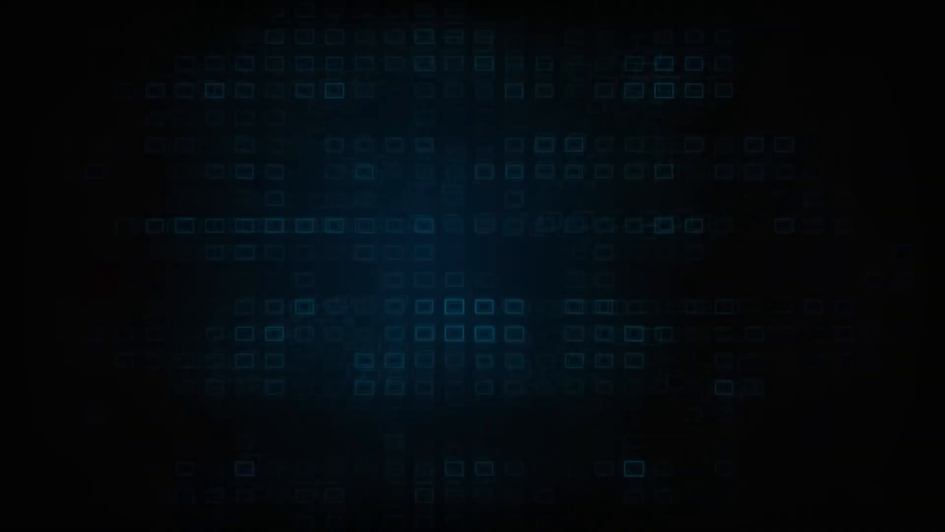